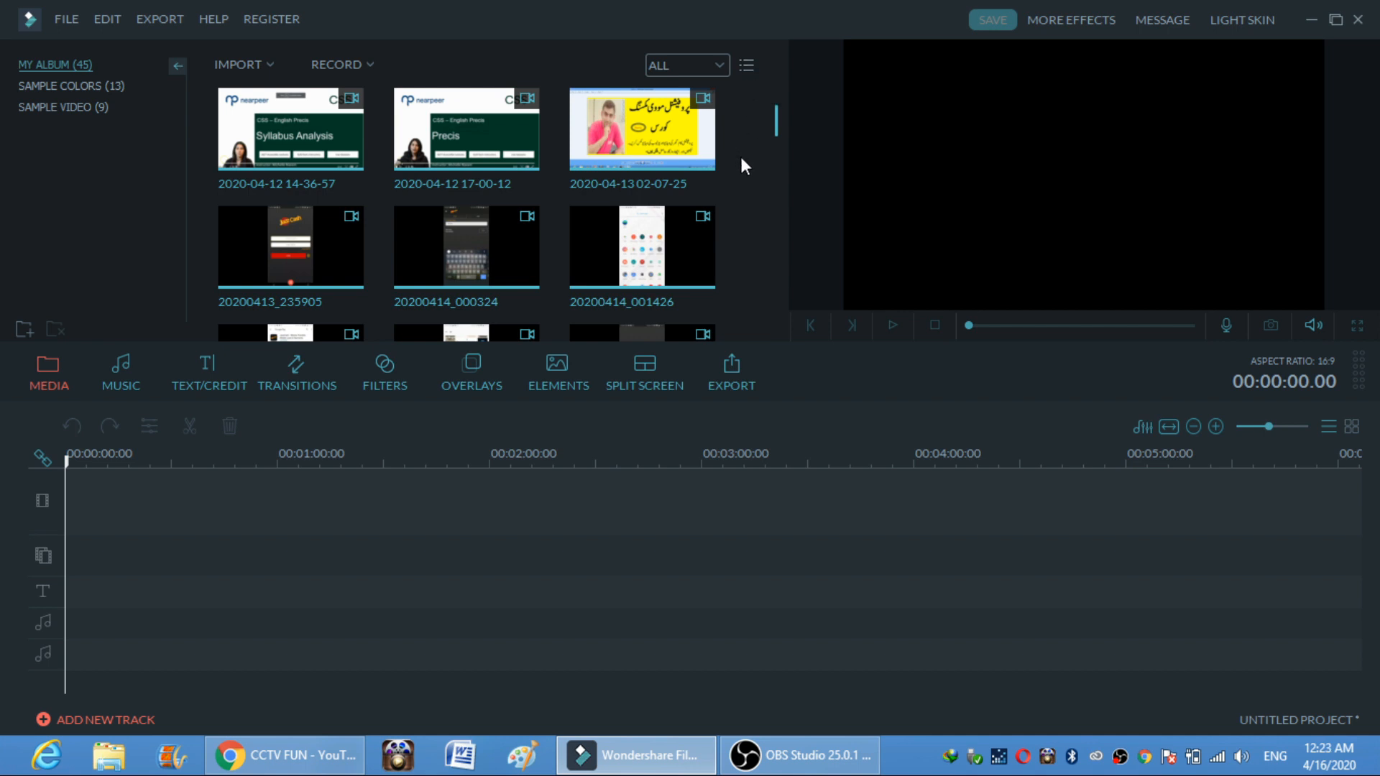
- Browse the Young & Bright music category and preview a few seconds of the Drift - Drift track
mouse_move(622, 244)
left_click(106, 382)
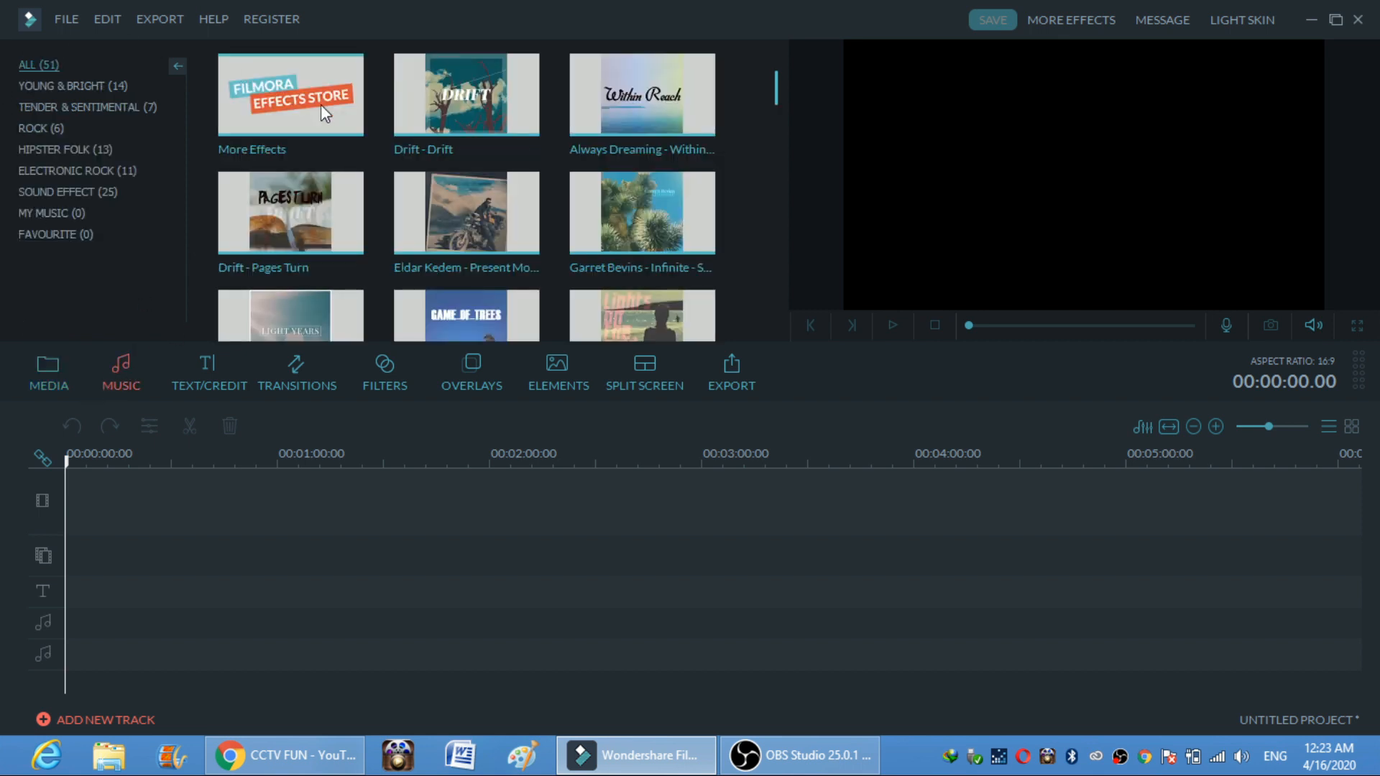
left_click(63, 368)
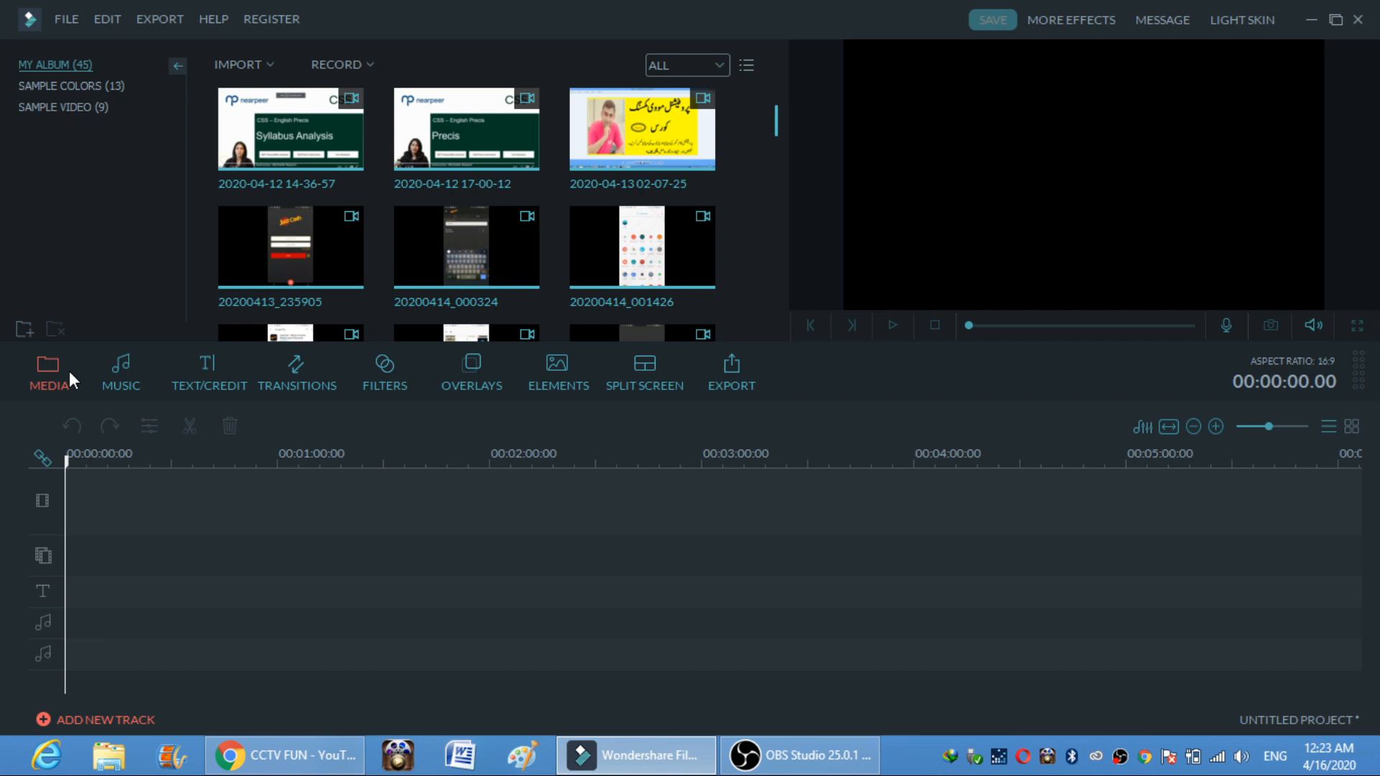
left_click(131, 386)
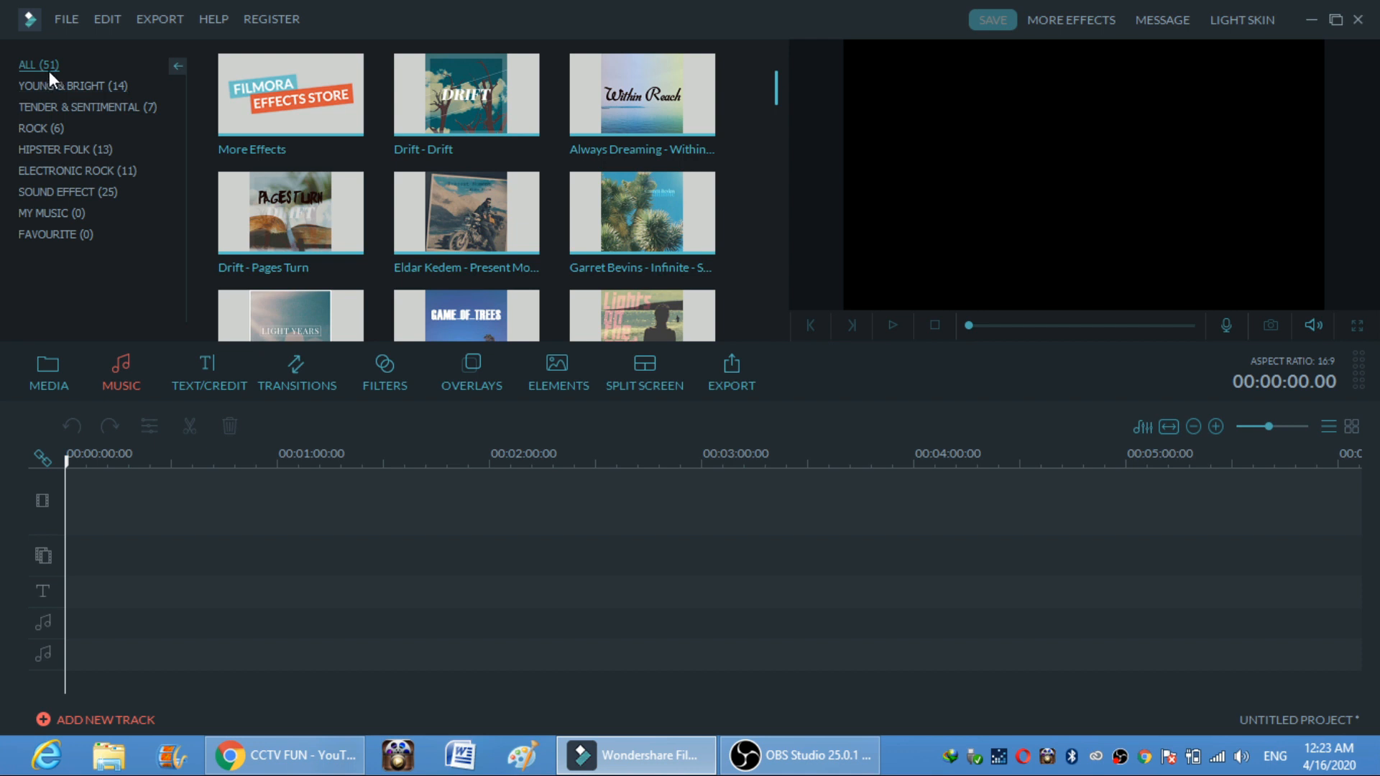
left_click(86, 91)
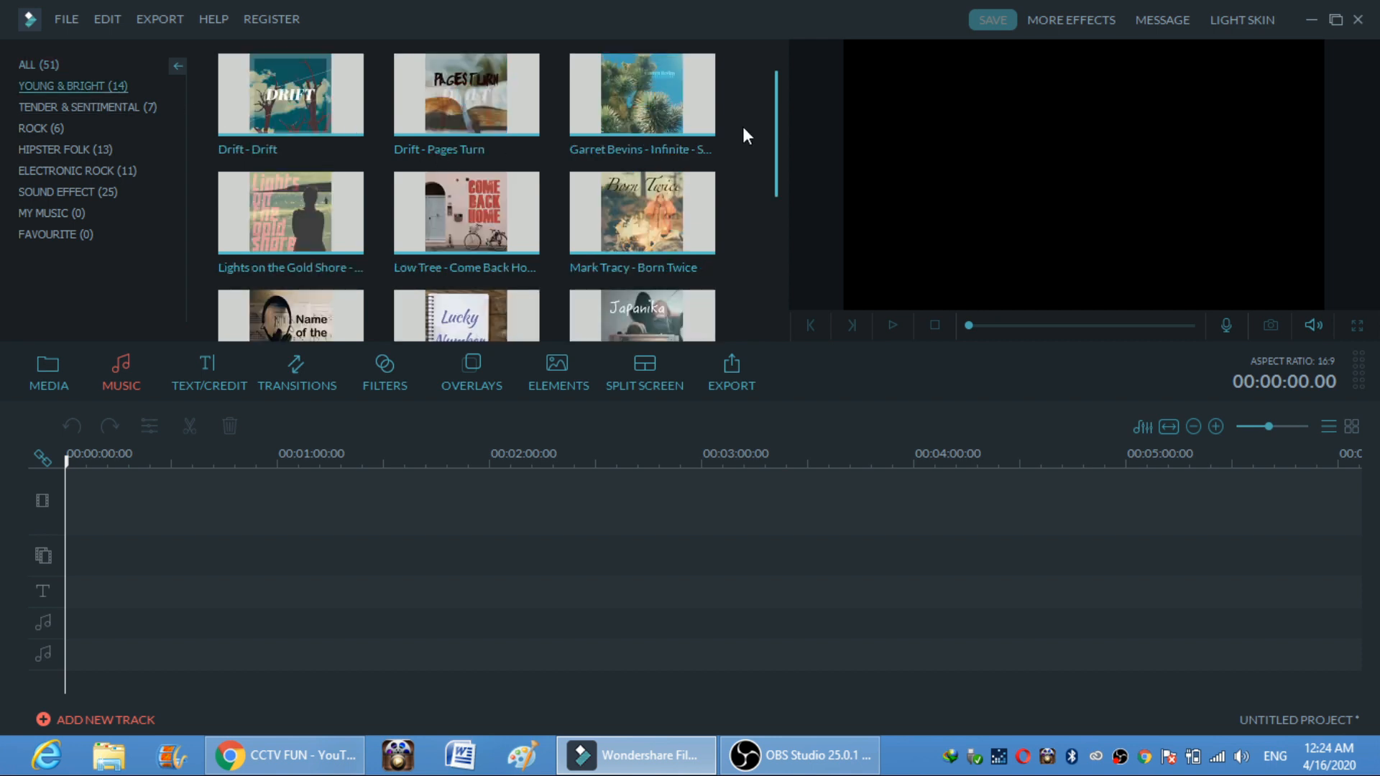
mouse_move(619, 205)
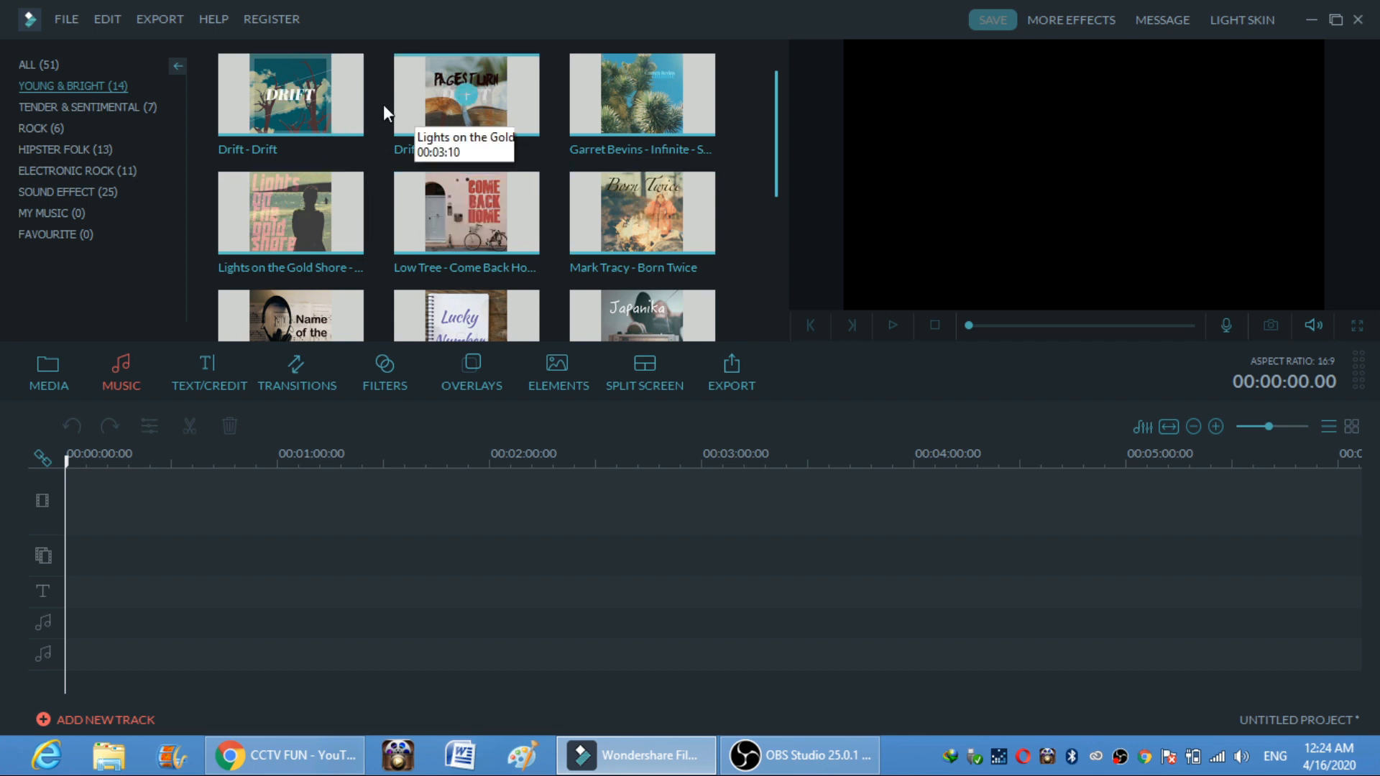
left_click(354, 115)
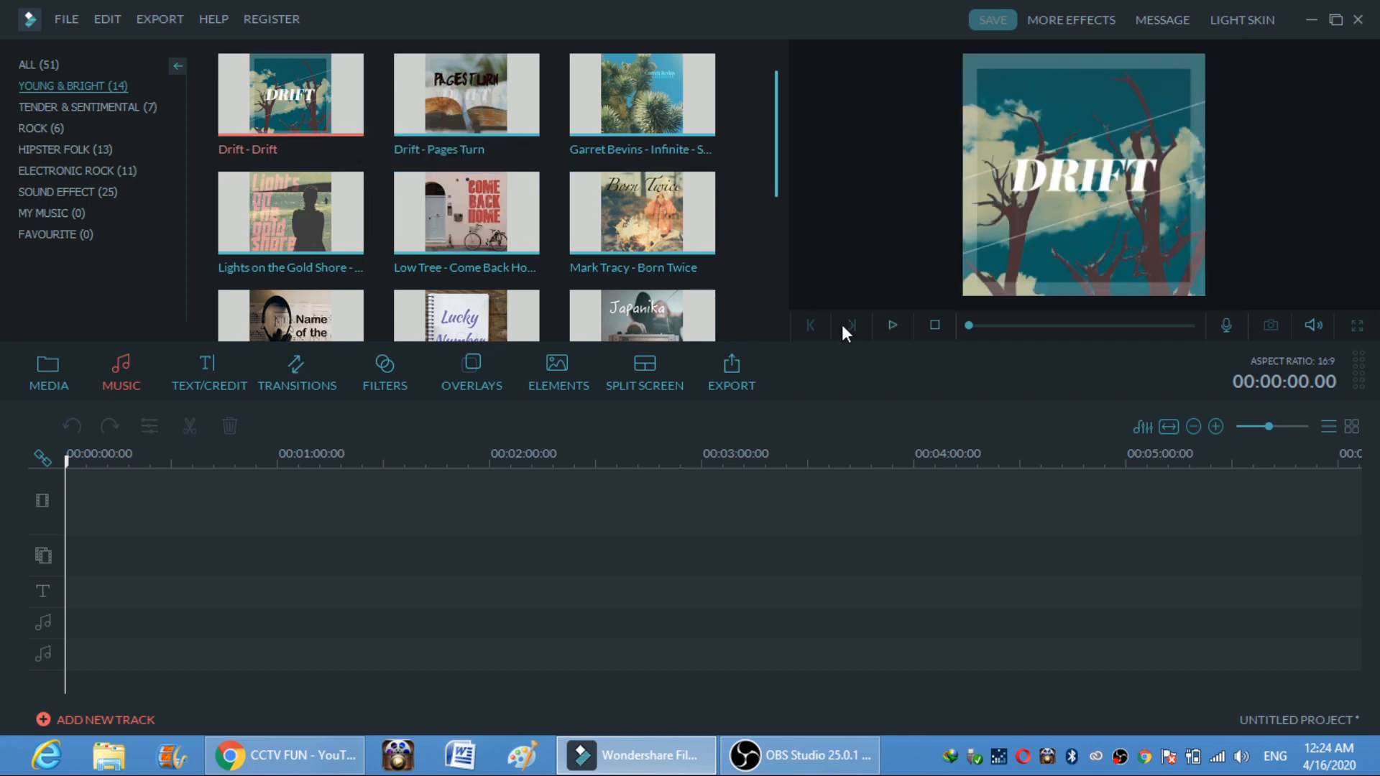
left_click(891, 325)
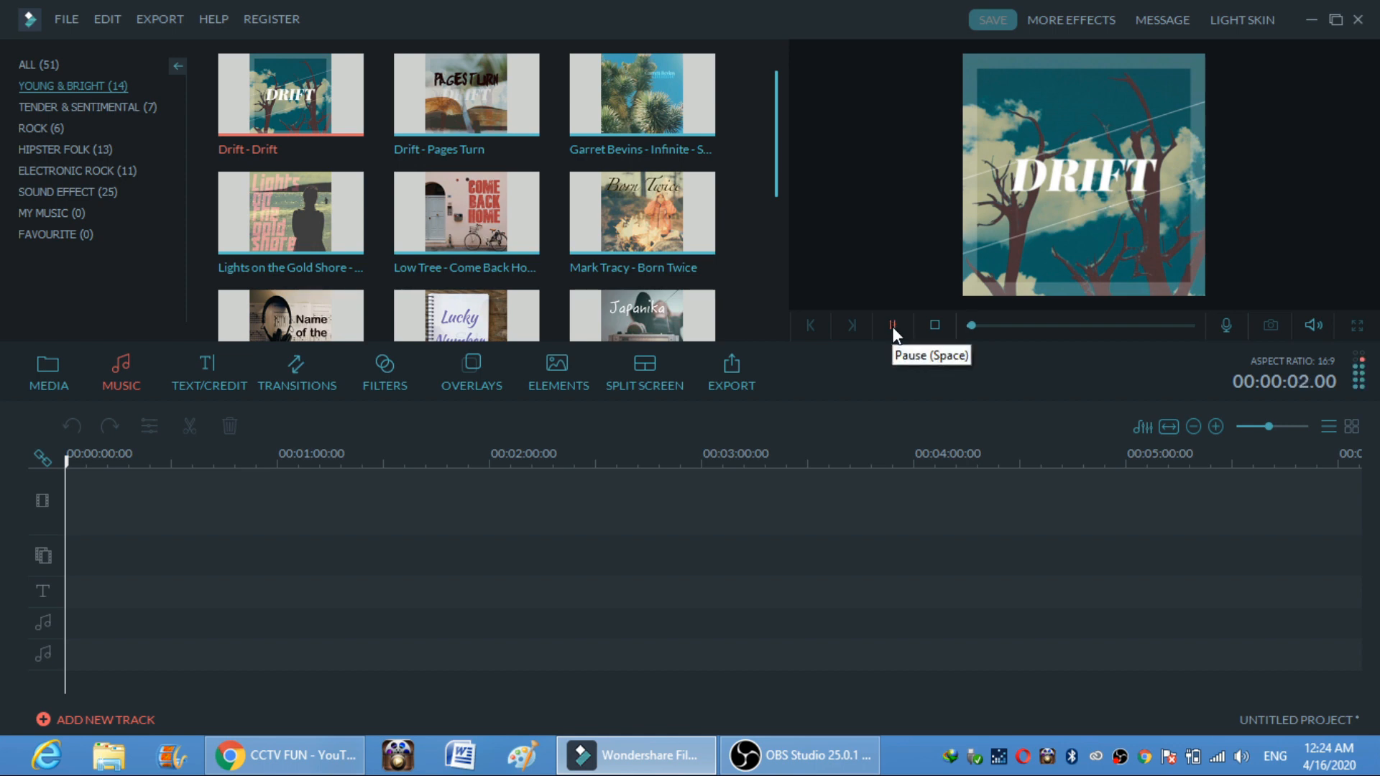
left_click(891, 327)
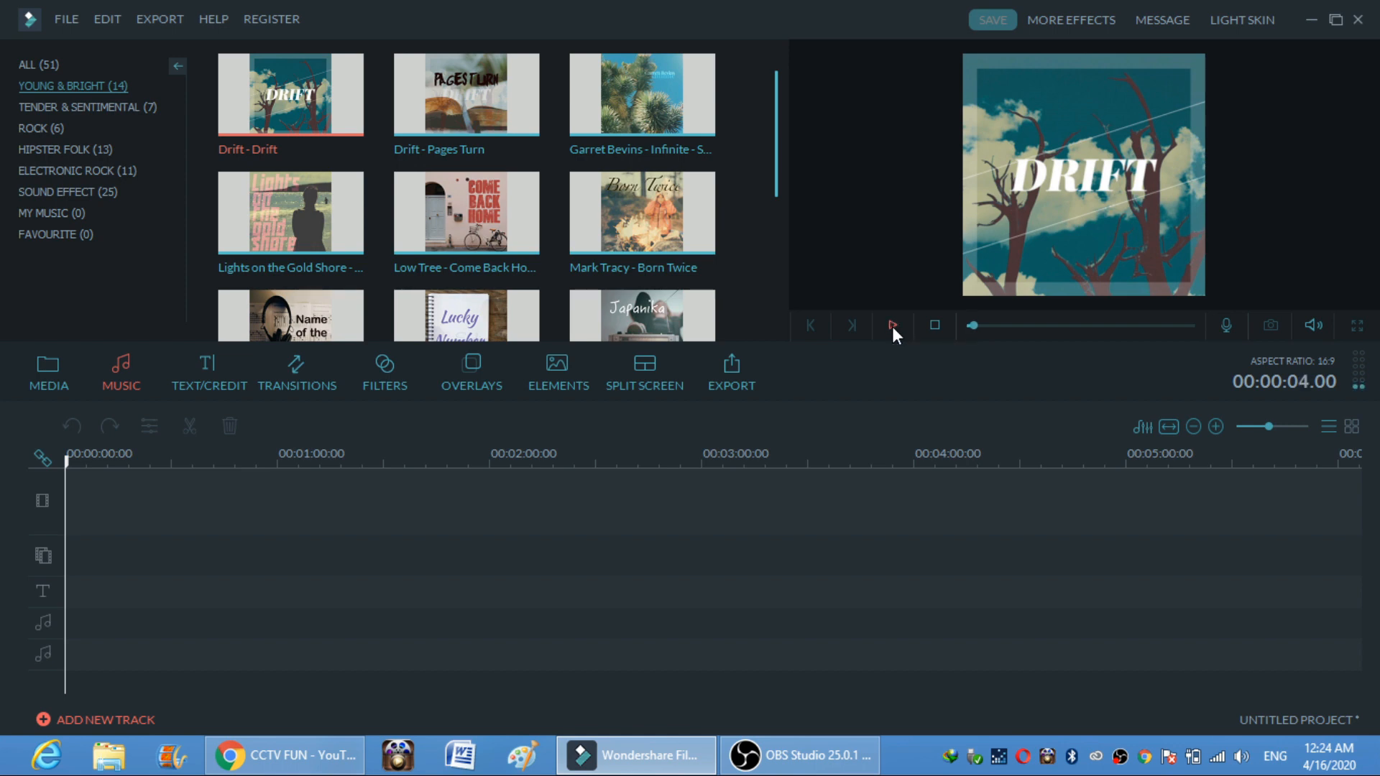
- Preview the Garret Bevins - Infinite track, then look over the media album and music categories
left_click(598, 117)
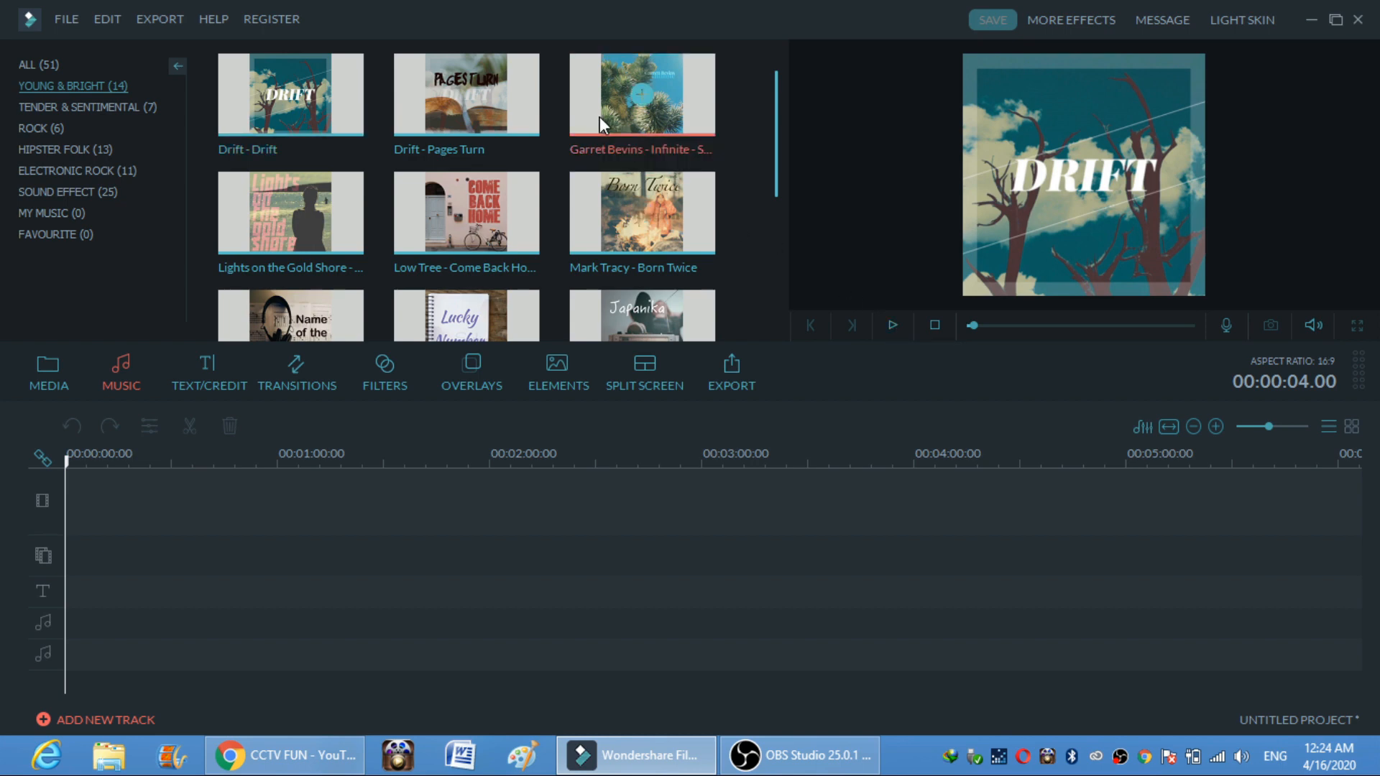
left_click(891, 326)
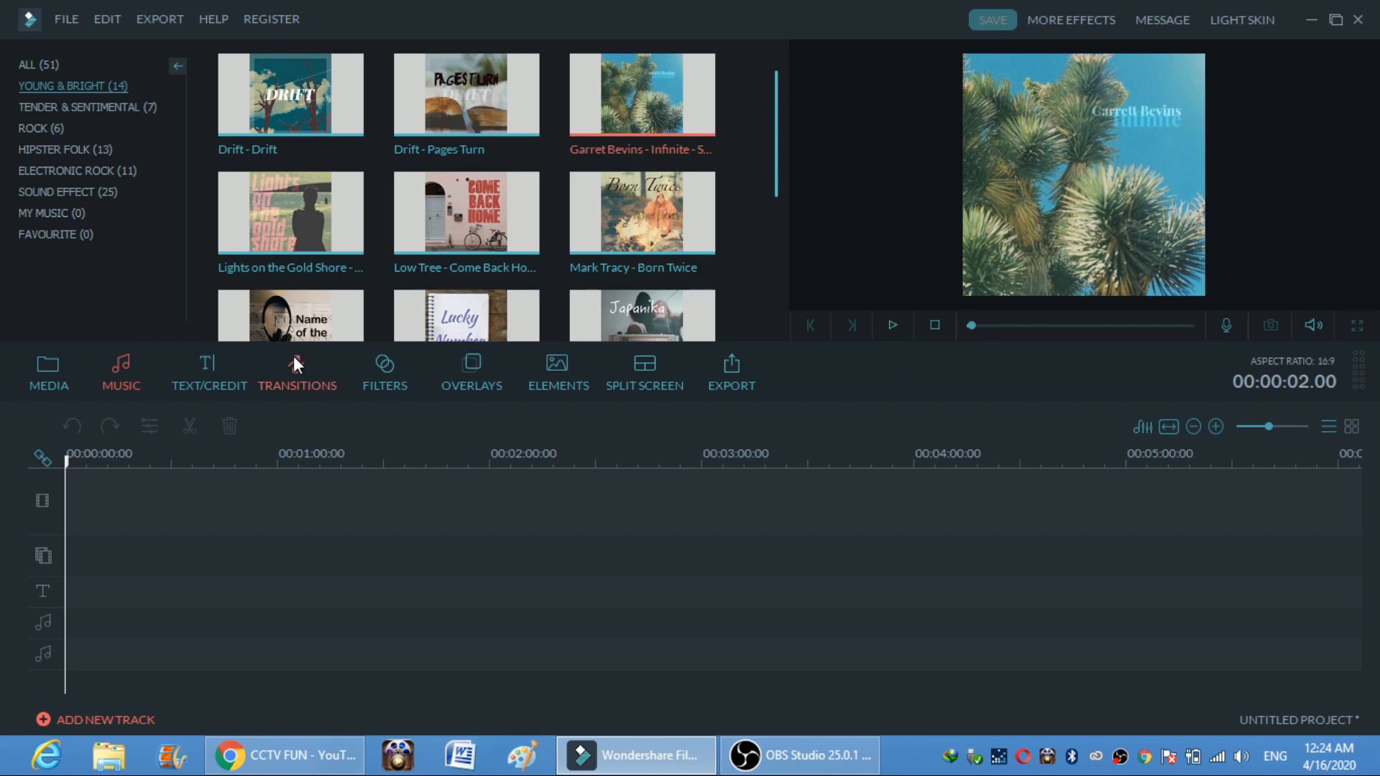
left_click(72, 378)
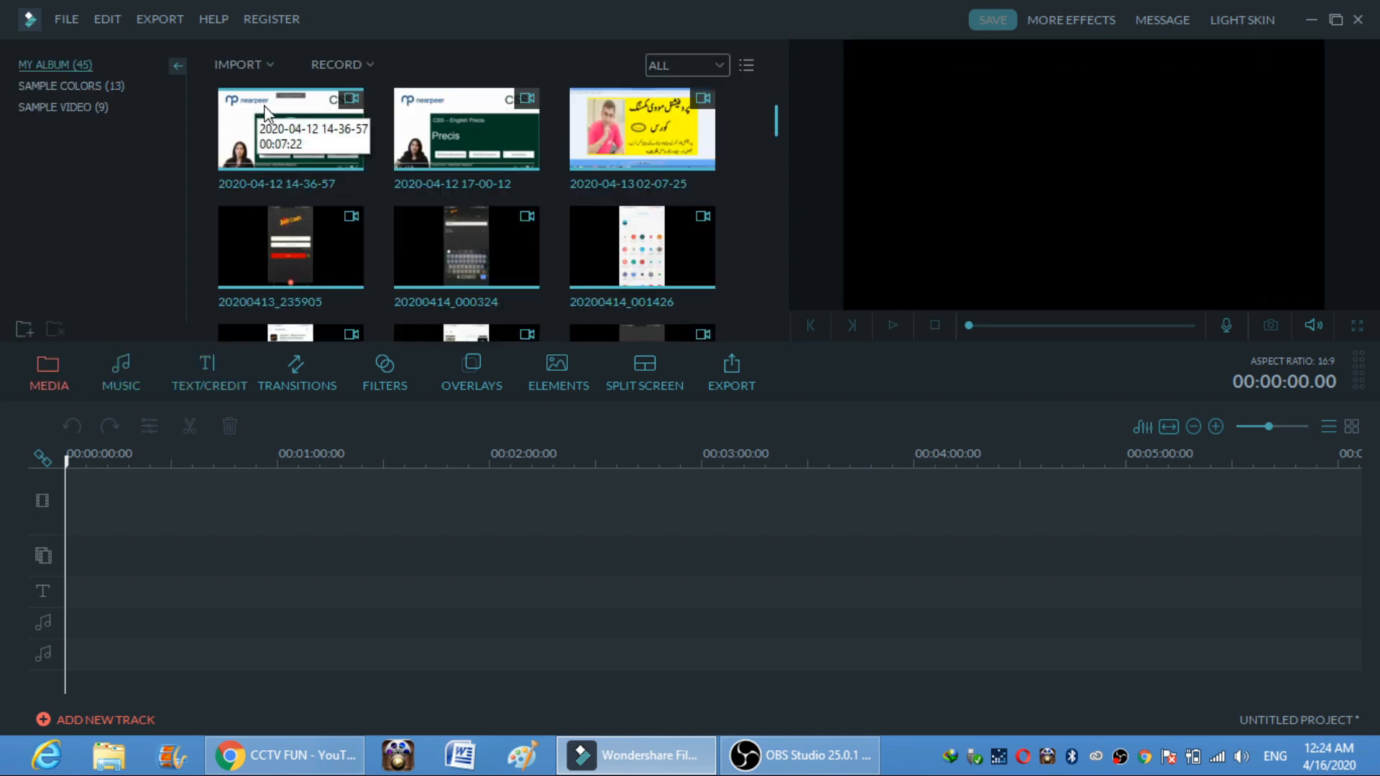
left_click(133, 377)
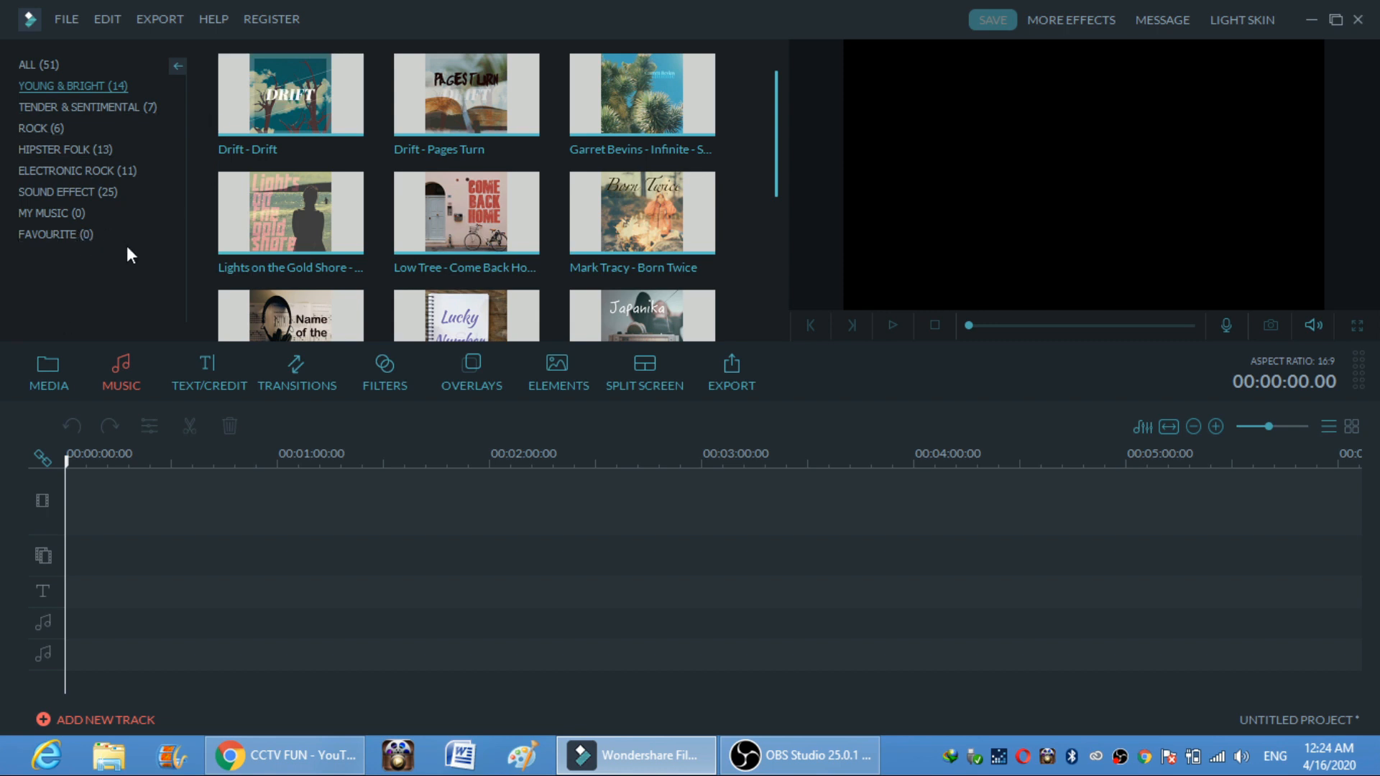
- Browse the Opener title templates and preview the Modern 1 title
left_click(210, 364)
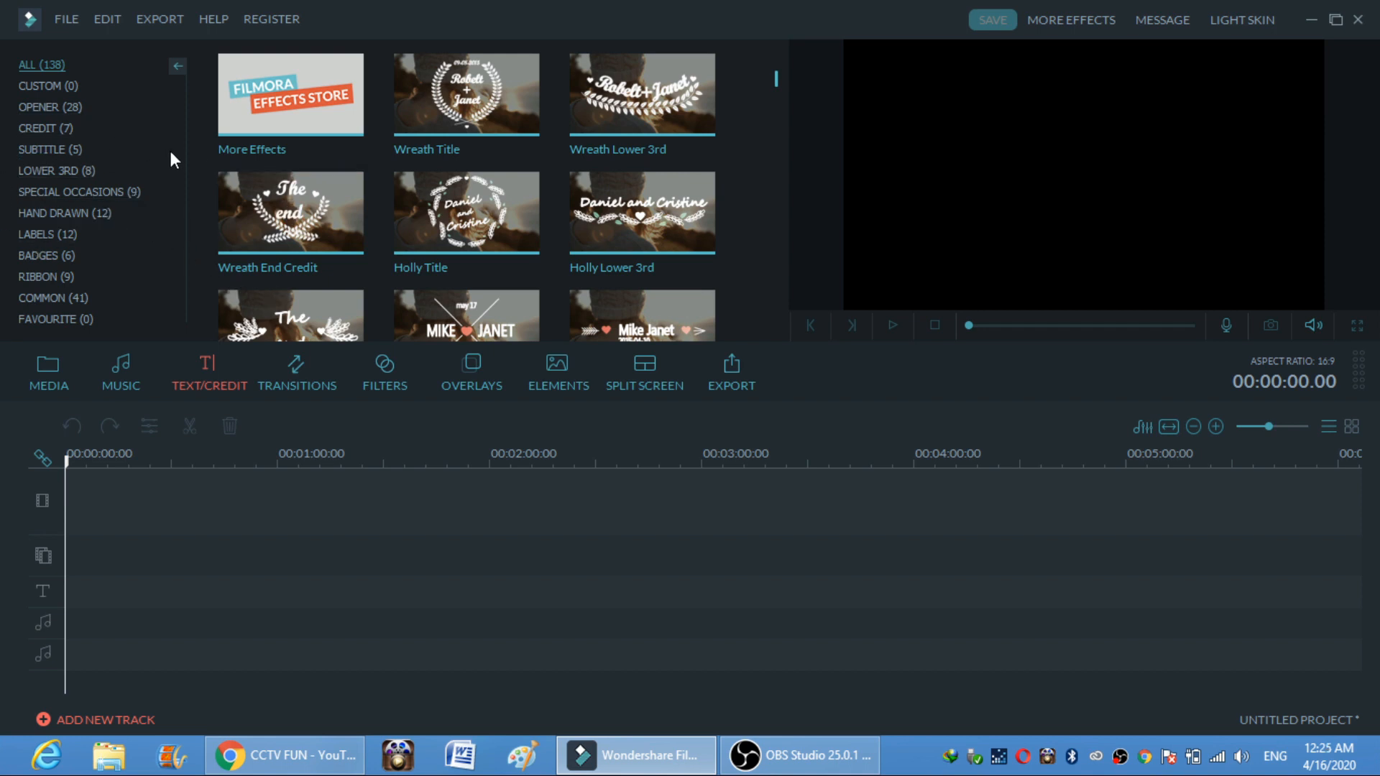
left_click(62, 115)
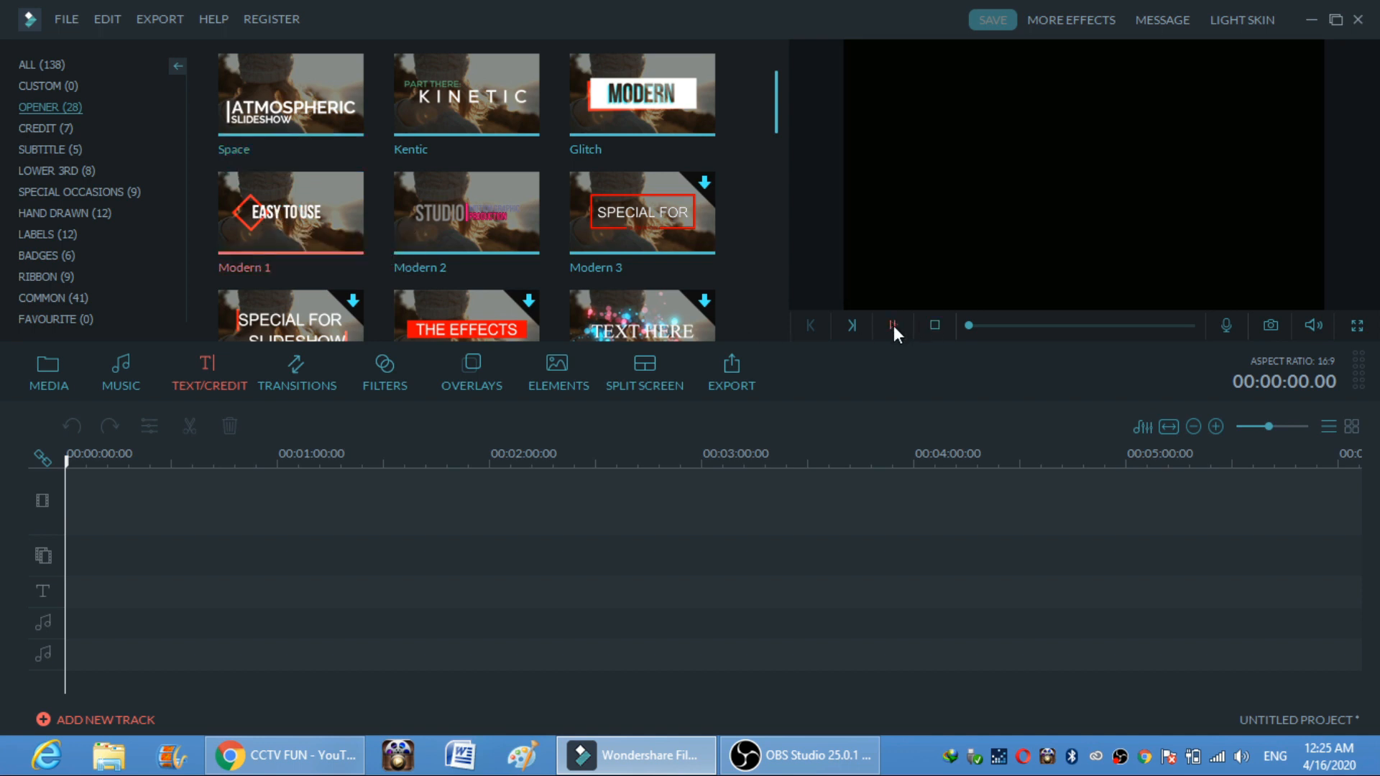
left_click(894, 326)
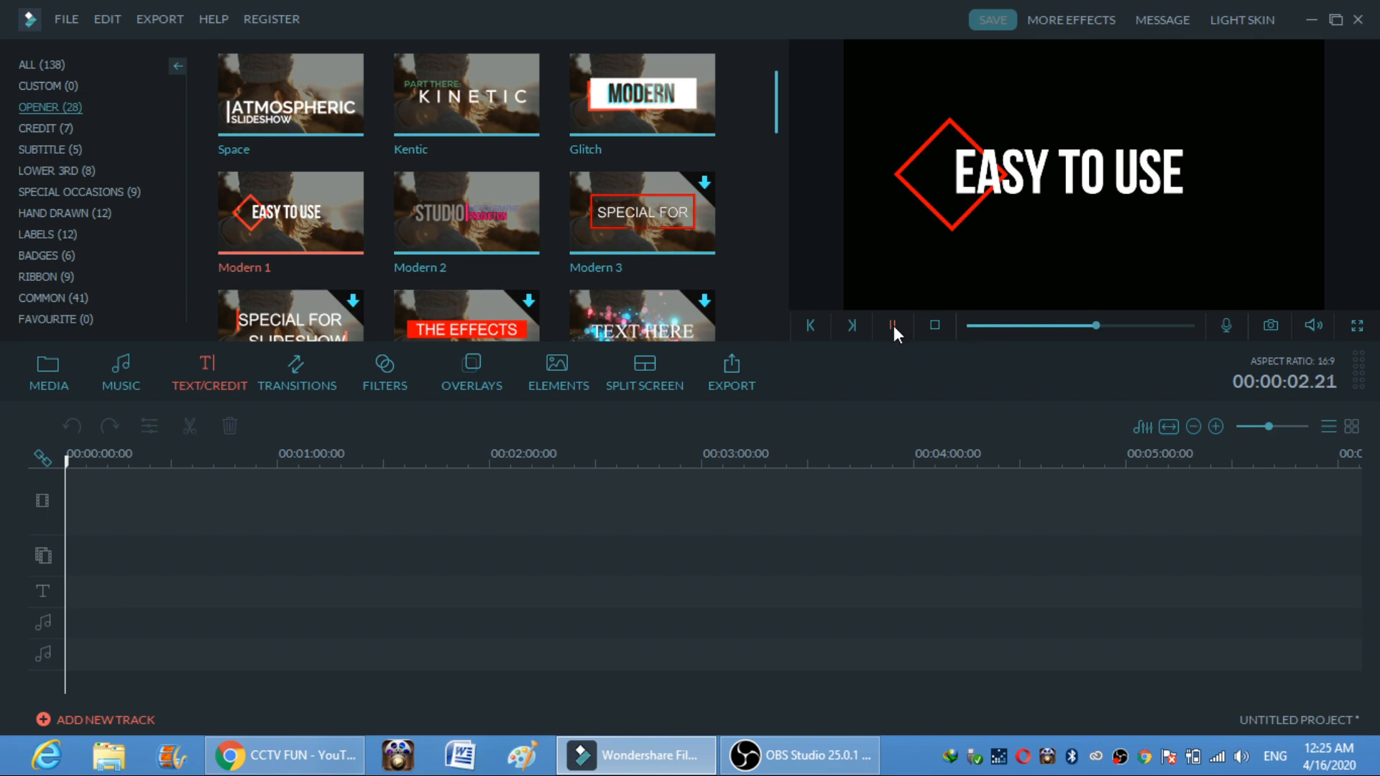
left_click(894, 325)
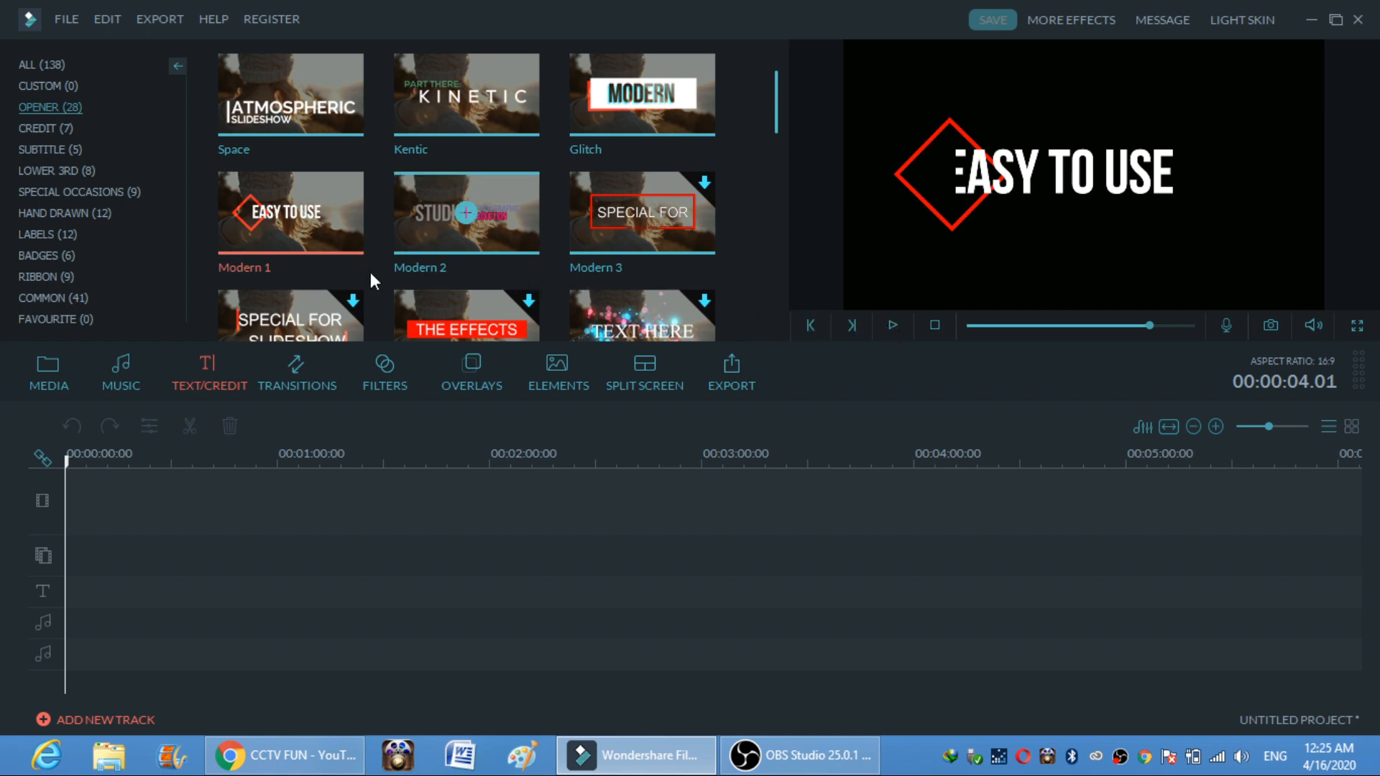
- Add the Modern 1 opener title to the start of the timeline's text track
mouse_move(334, 231)
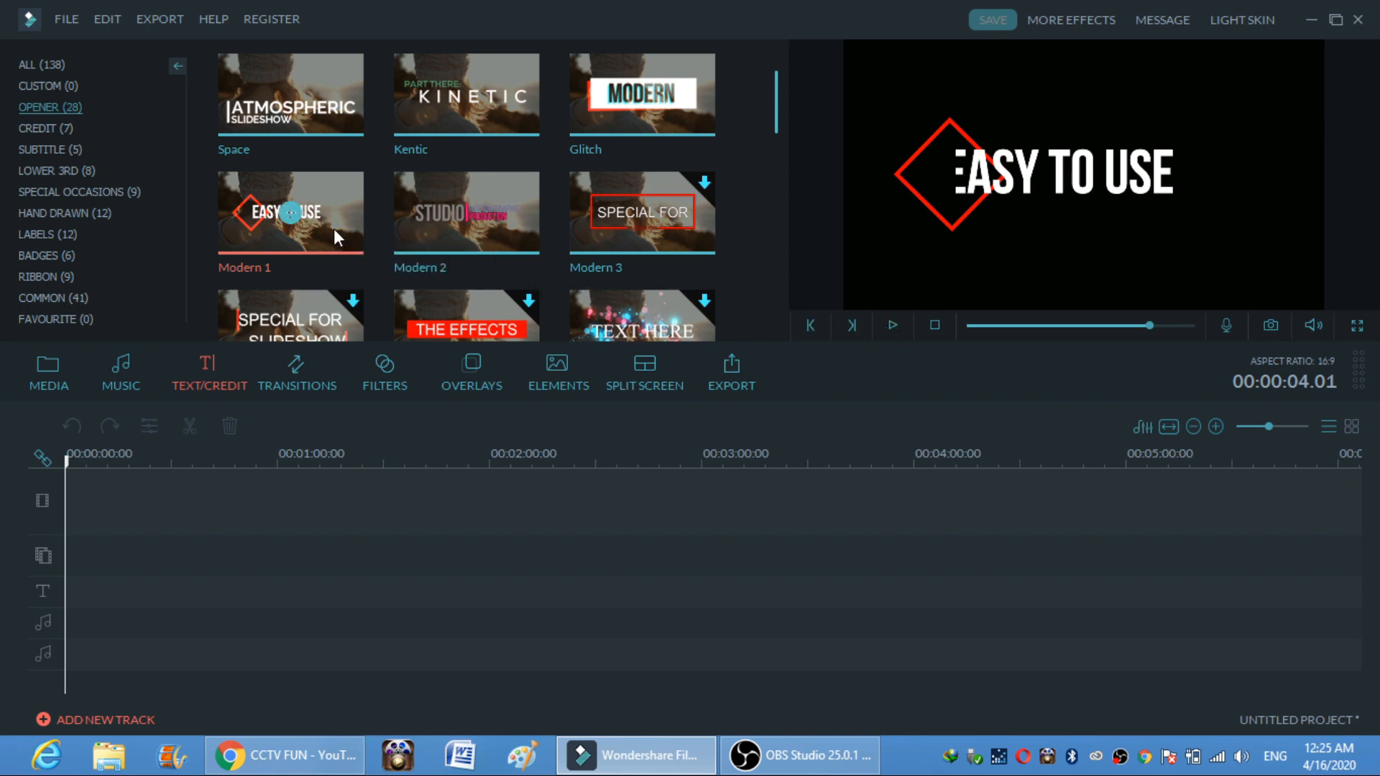
left_click_drag(335, 232, 147, 567)
left_click_drag(74, 592, 74, 593)
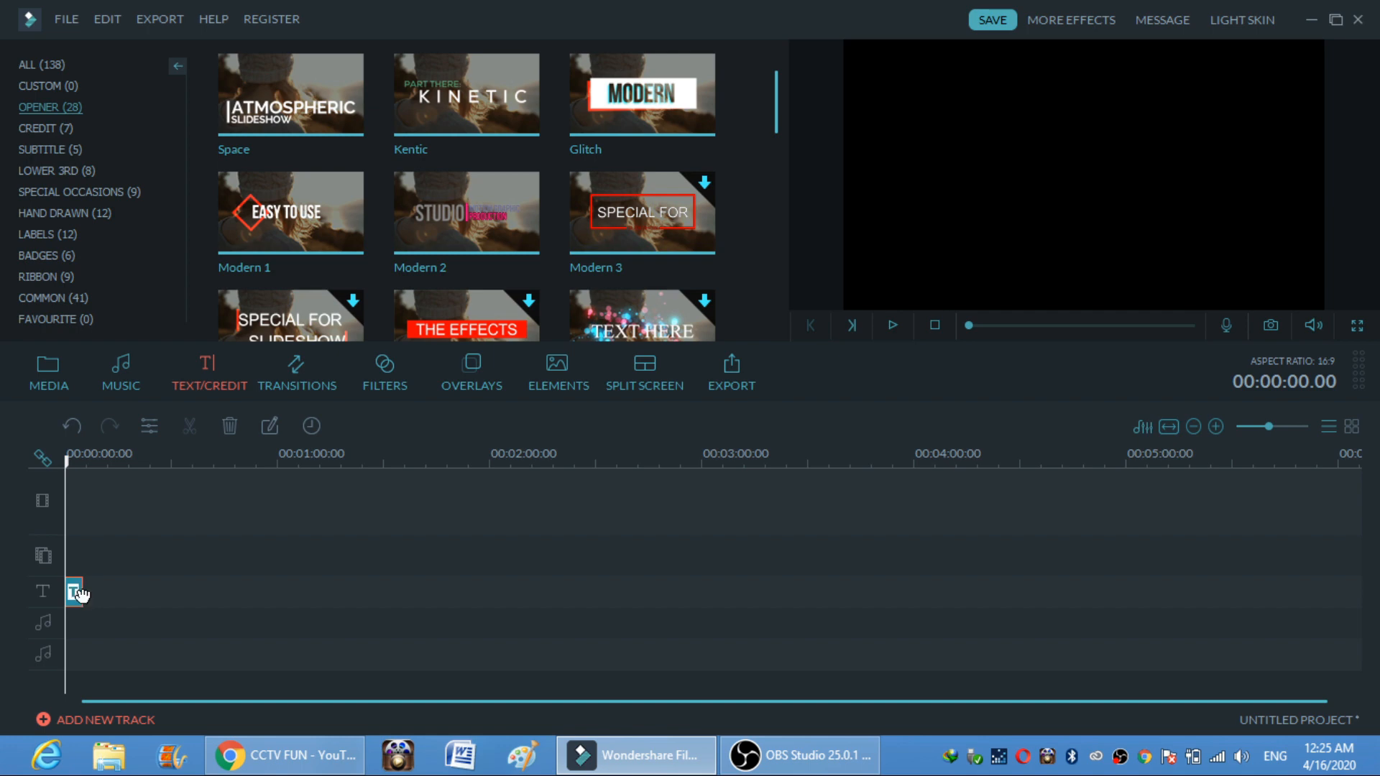
- Replace the Modern 1 title's text with "WELLCOME TO CCTV"
double_click(79, 593)
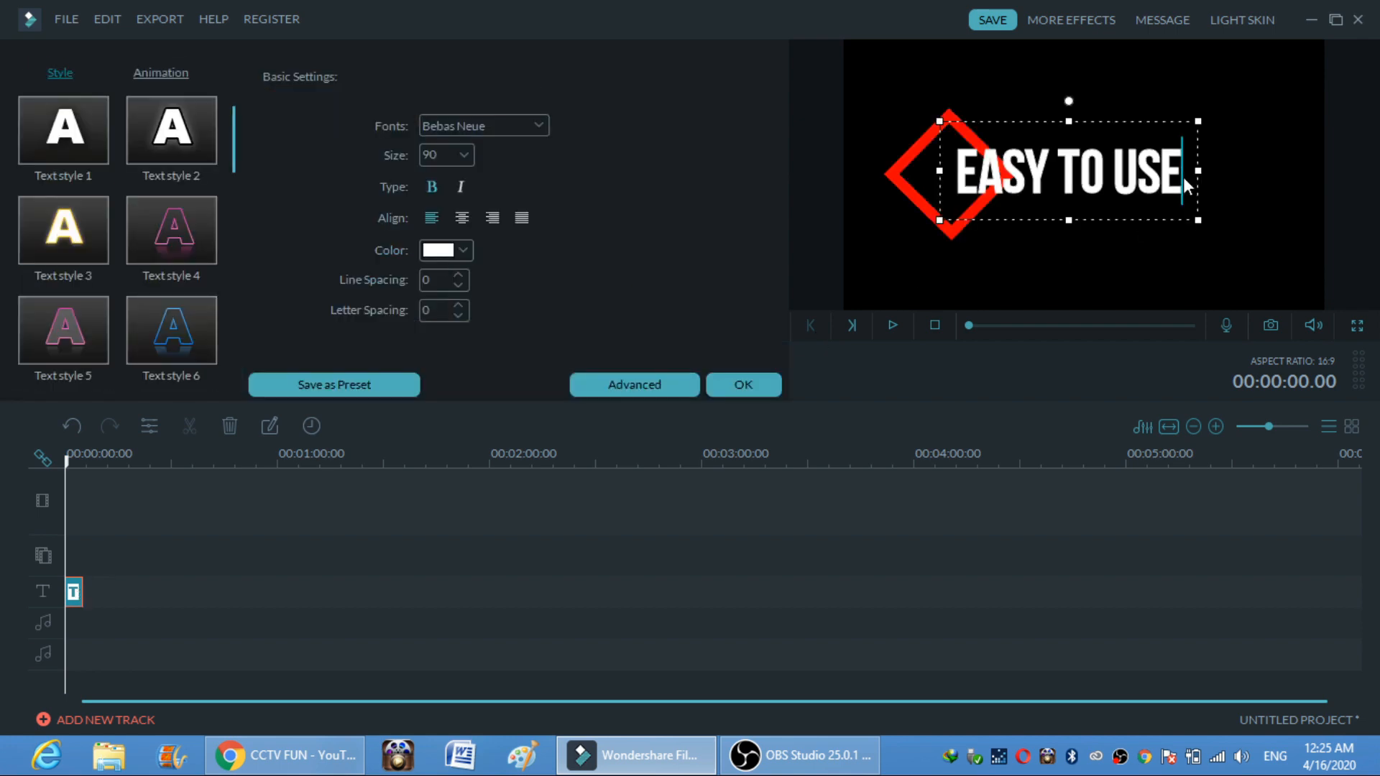
key("BackSpace")
key("BackSpace")
key("BackSpace")
key("BackSpace")
key("BackSpace")
key("BackSpace")
key("BackSpace")
key("BackSpace")
key("BackSpace")
key("BackSpace")
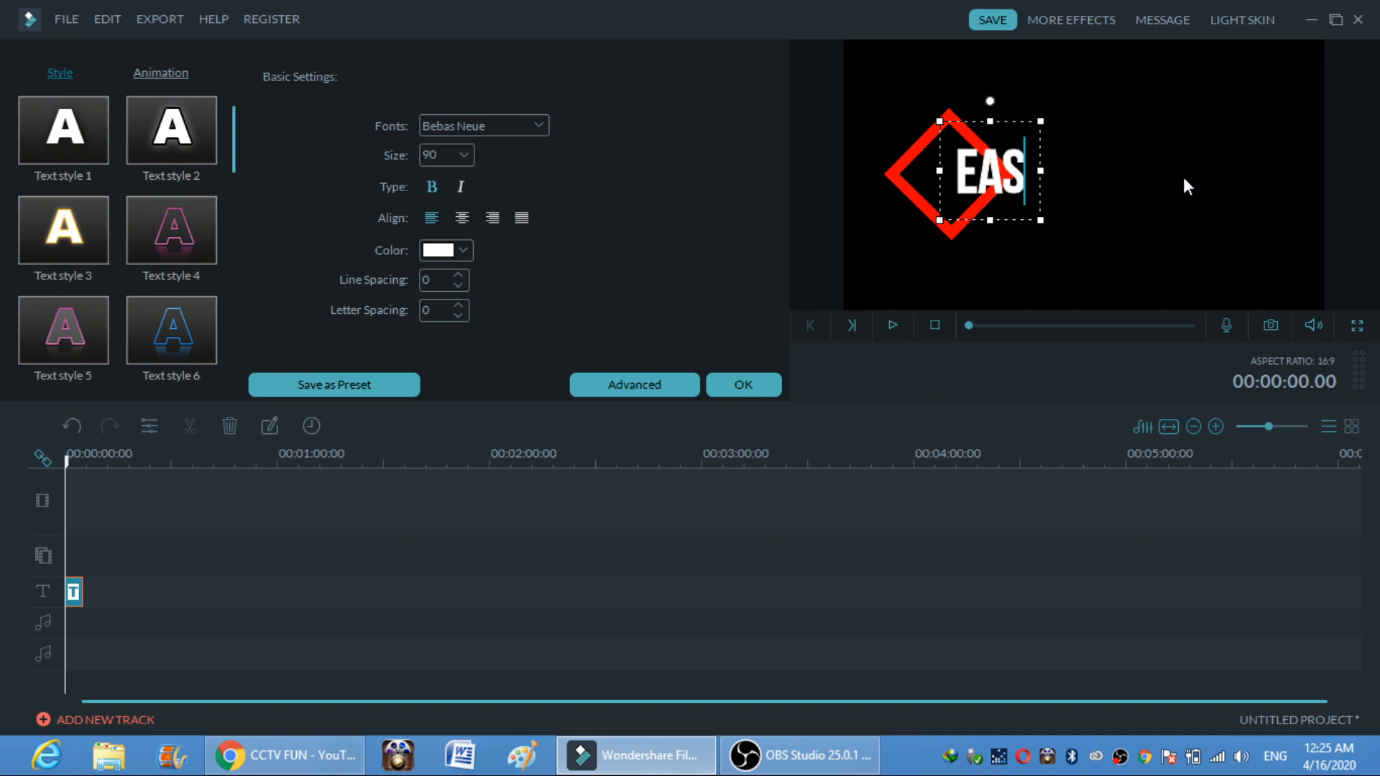
key("BackSpace")
type("W")
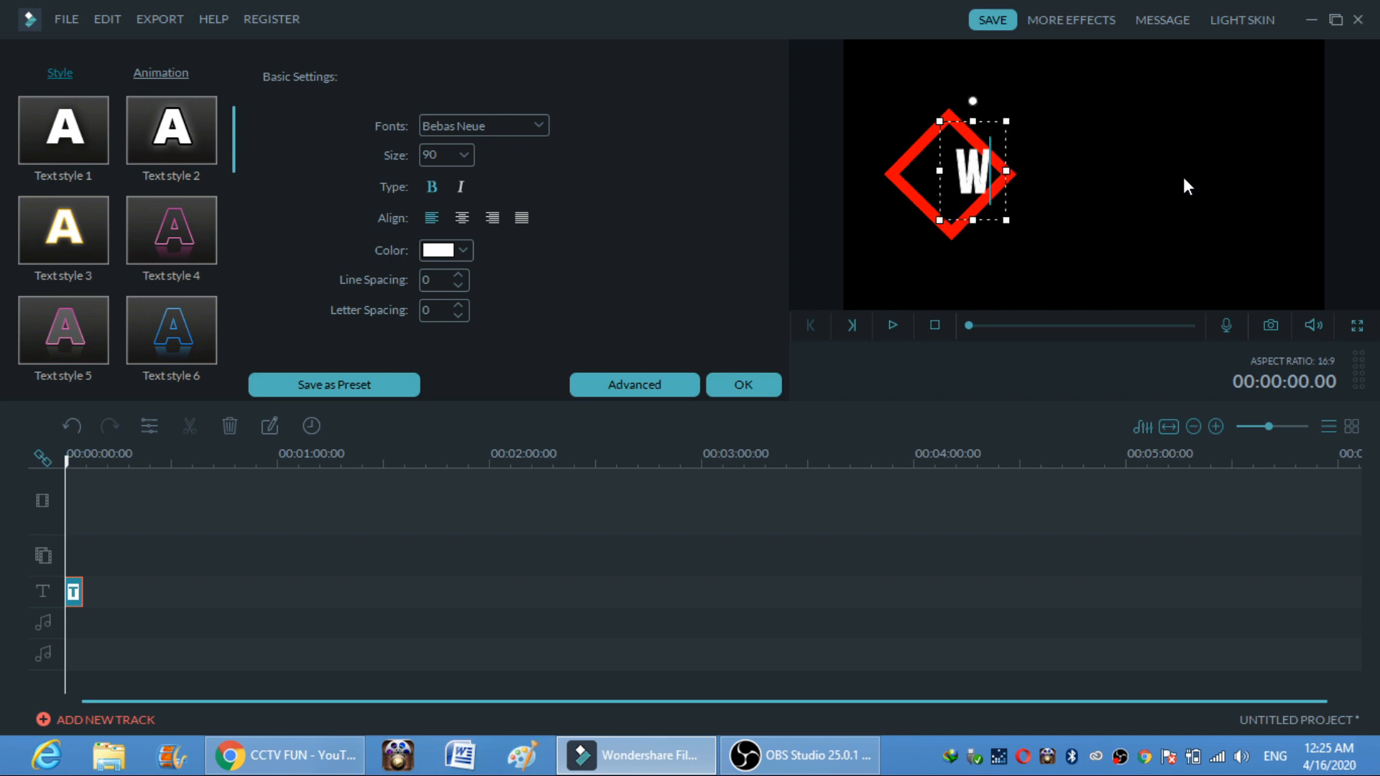
type("ELLCOME")
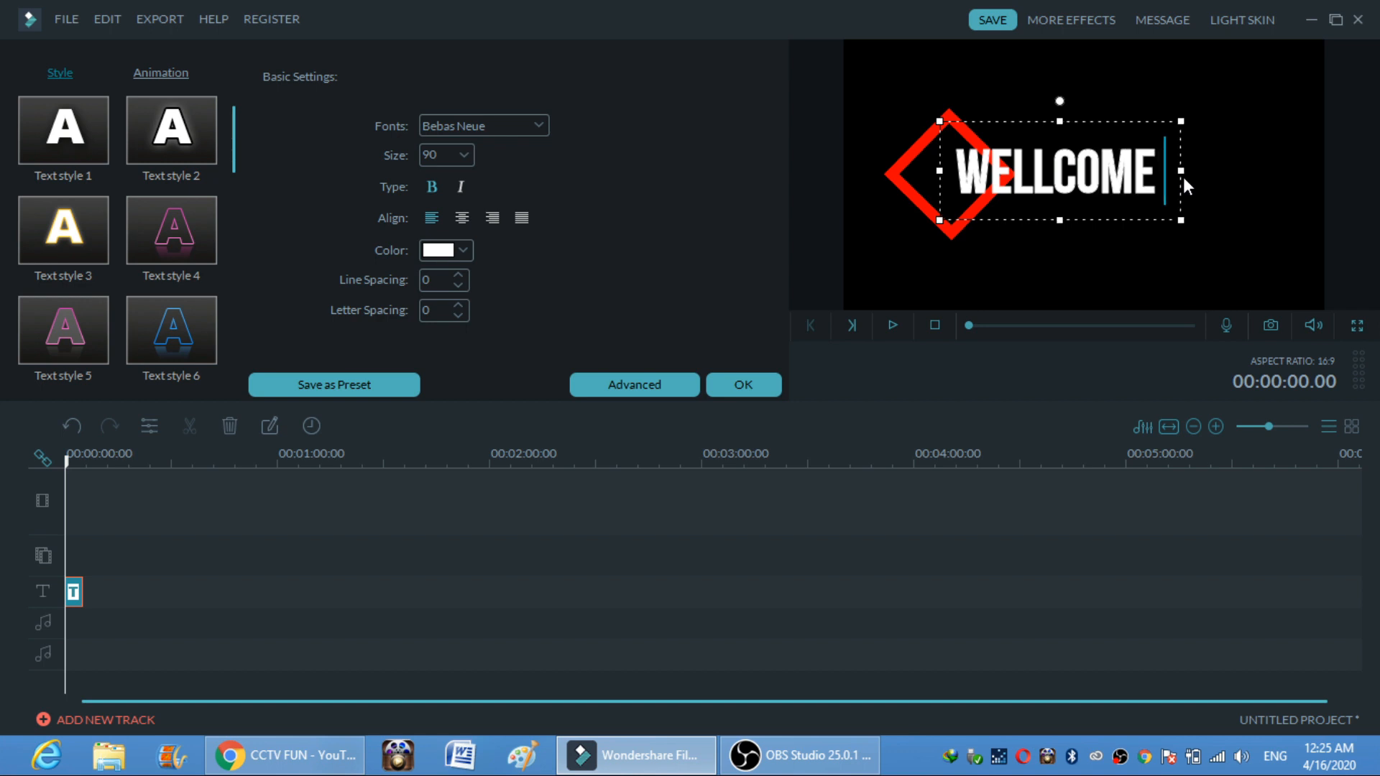
type(" TO")
type("CC")
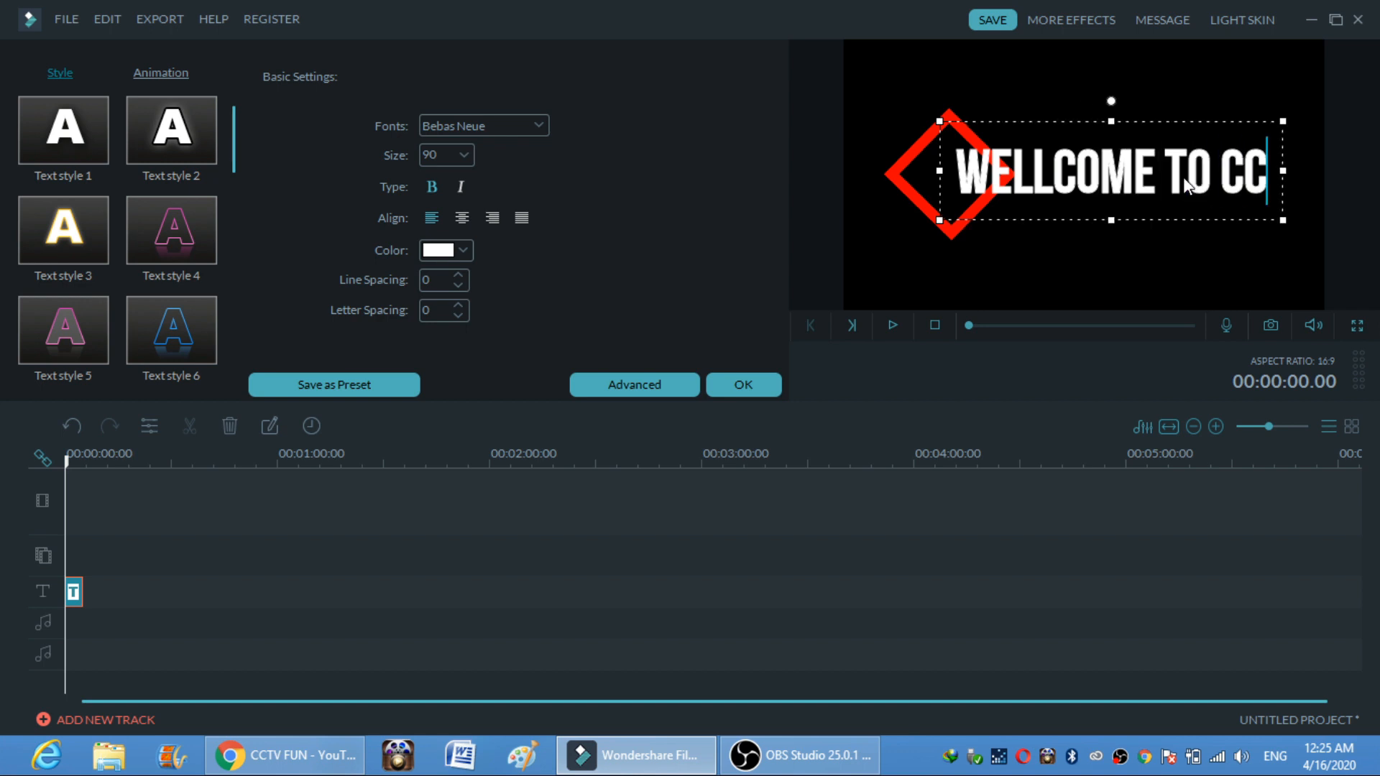
type("TV")
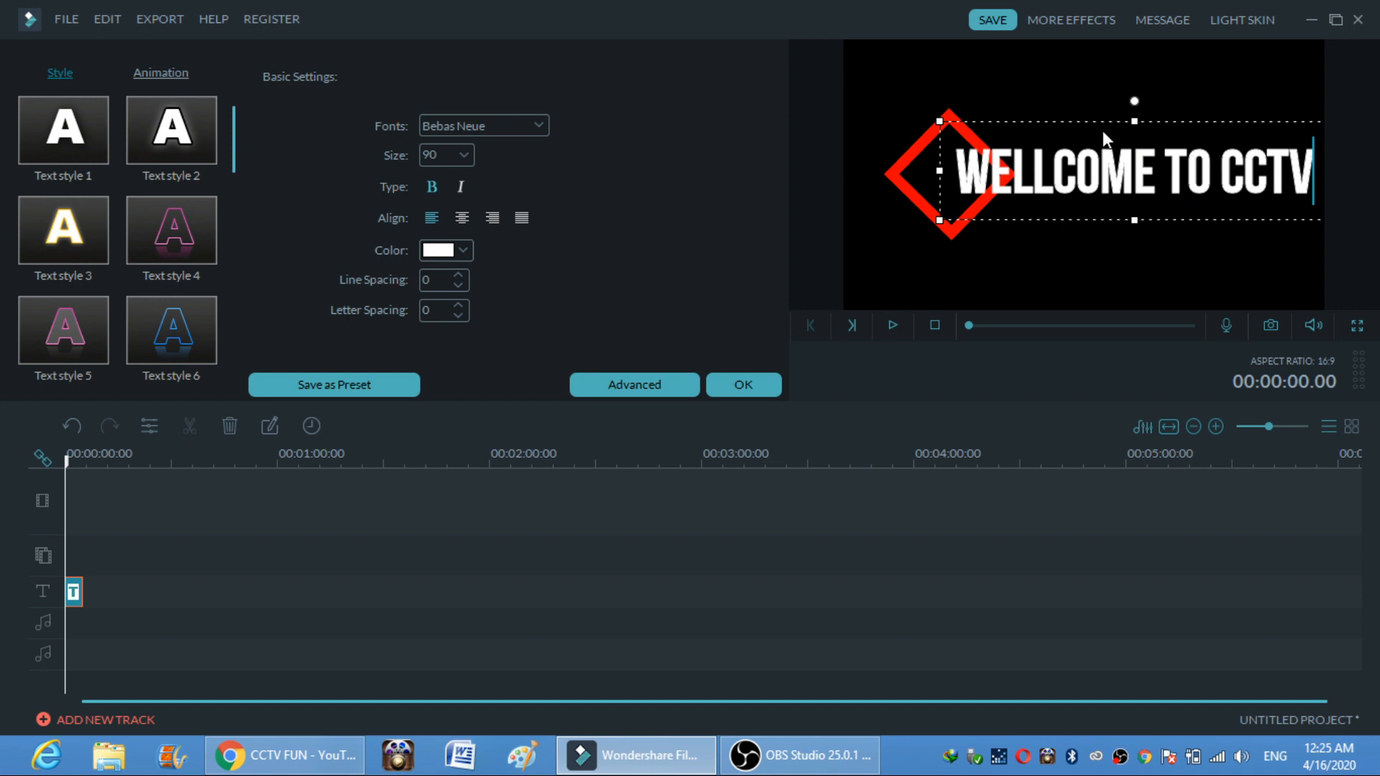
- Shift the title text horizontally so it fits inside the video frame, and apply the title edits
left_click_drag(1140, 115, 1056, 113)
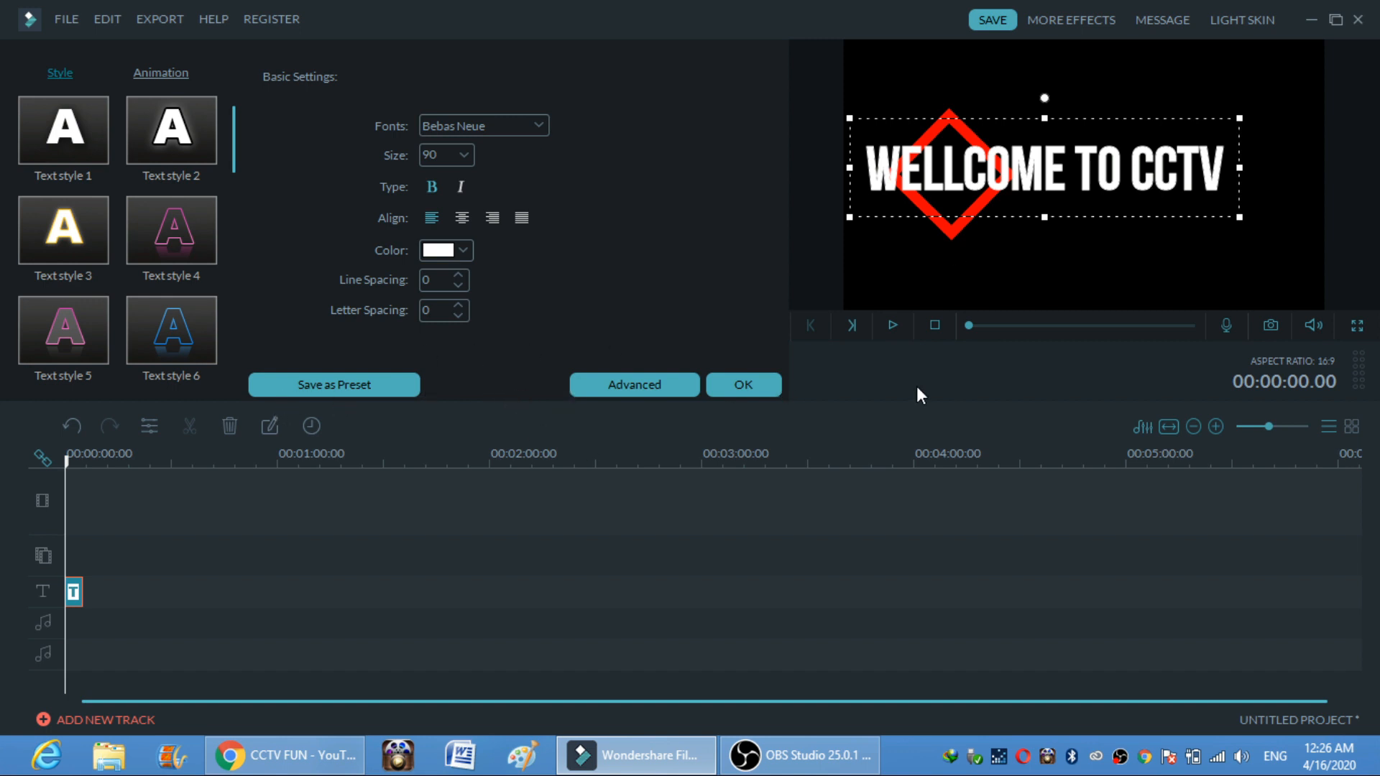
left_click(749, 390)
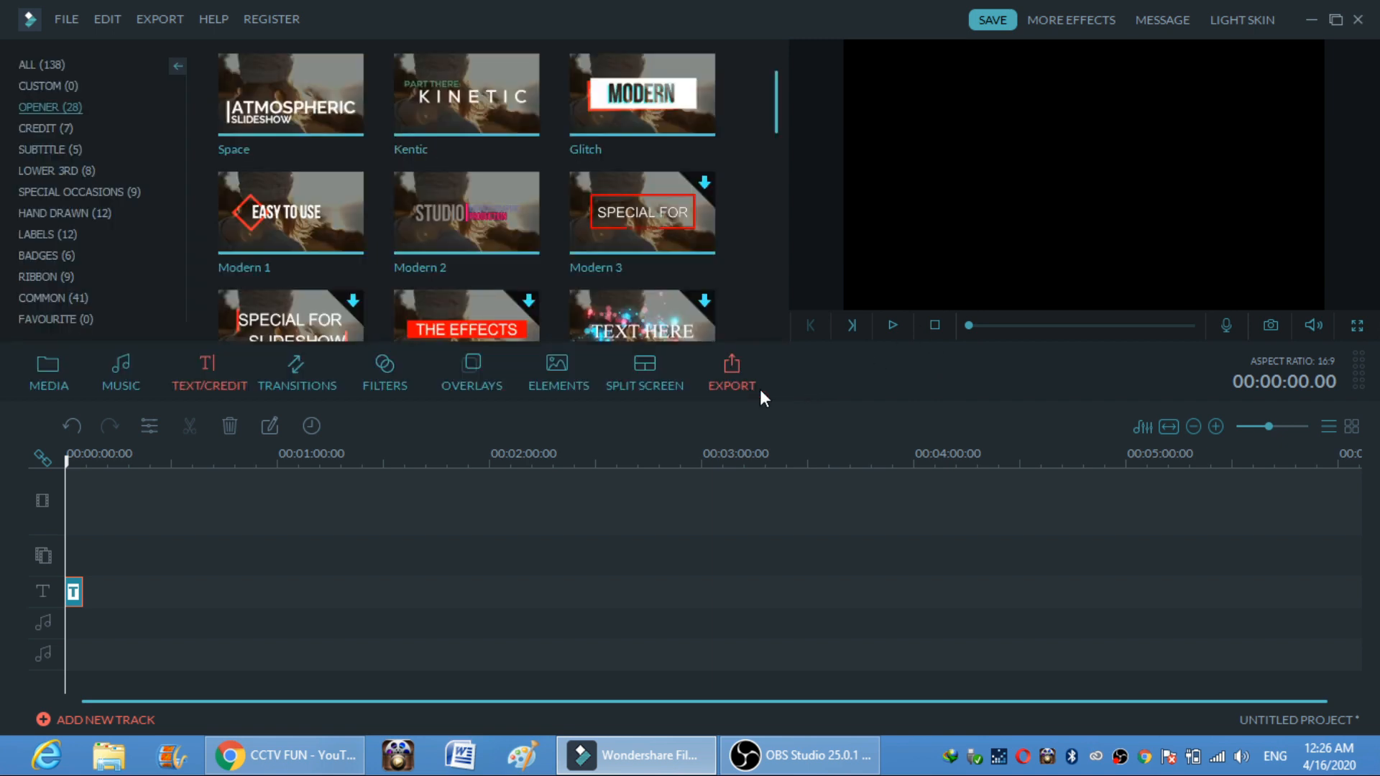
left_click(891, 329)
- Filter the media album to show only images
left_click(283, 373)
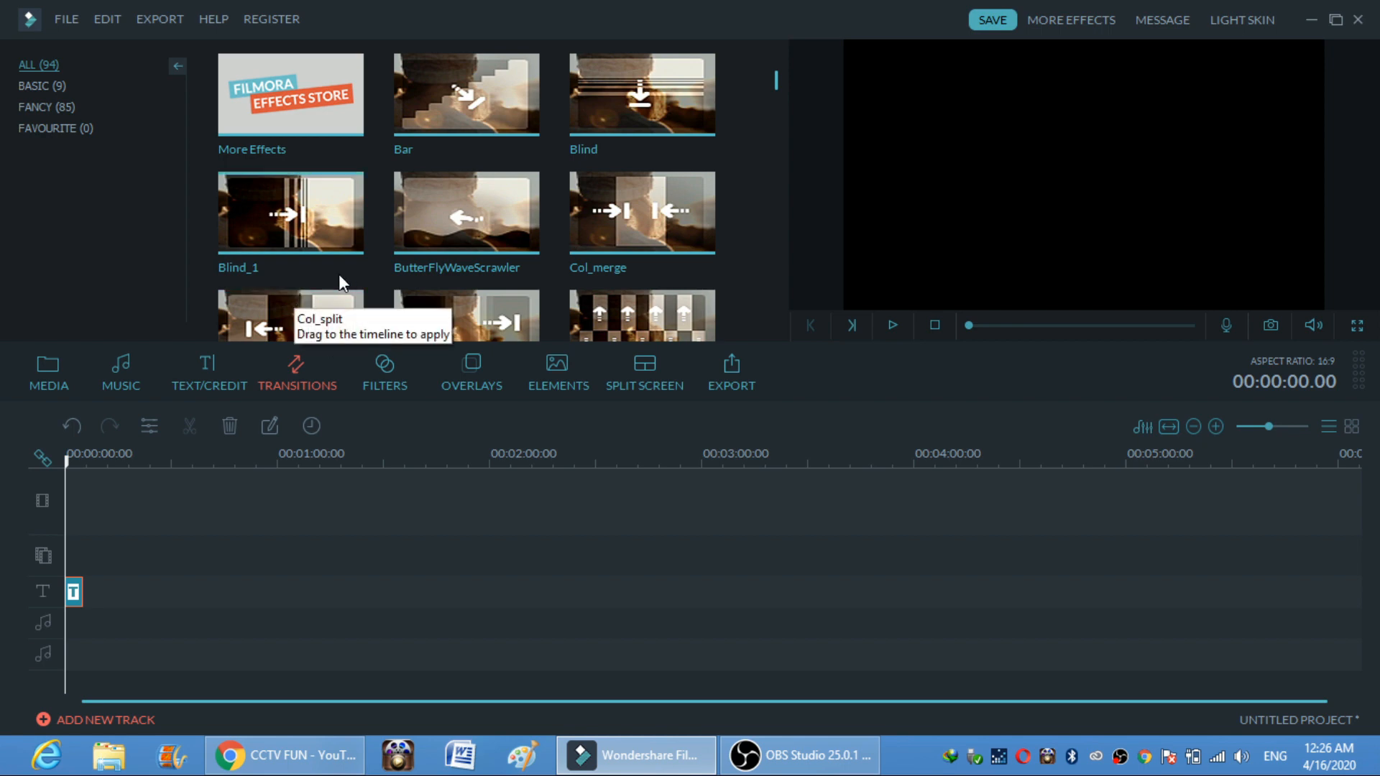
left_click(63, 388)
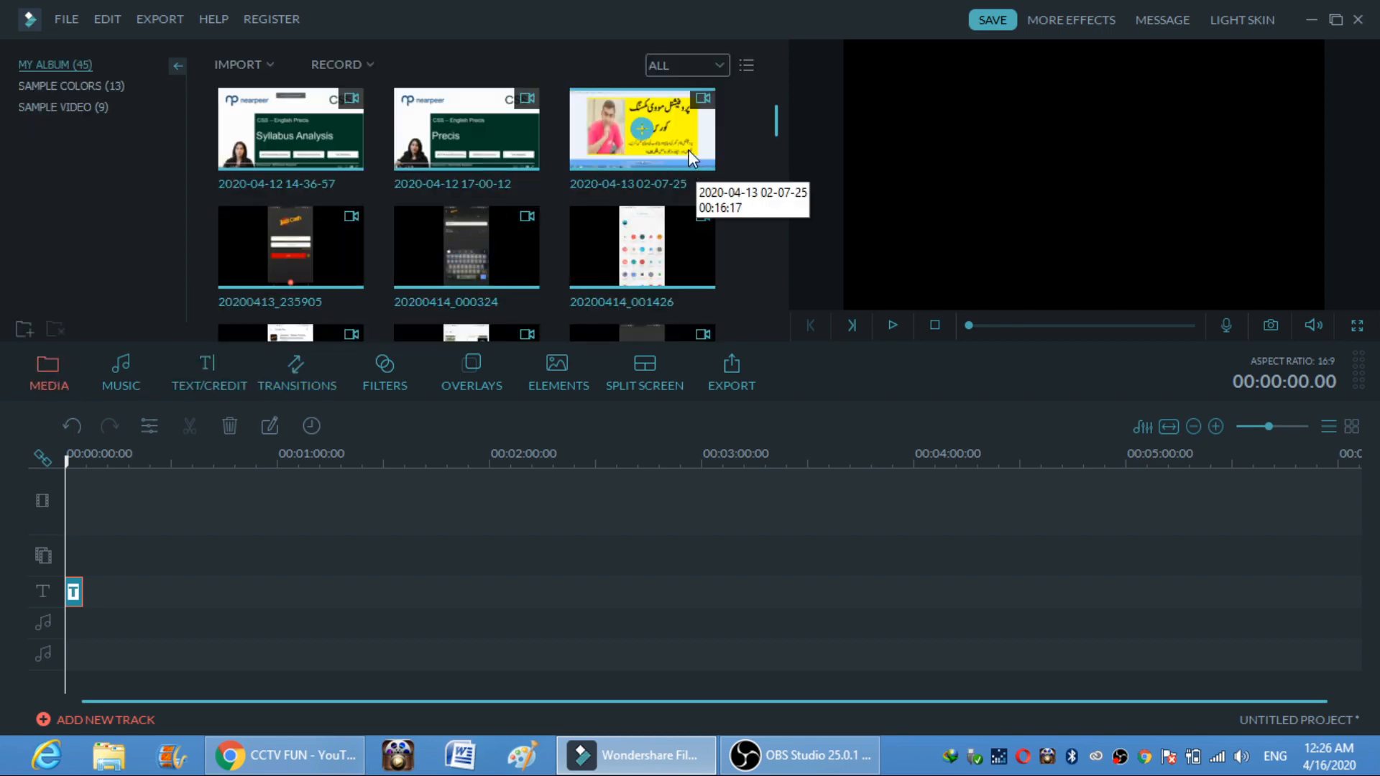
left_click_drag(777, 124, 781, 194)
left_click(719, 65)
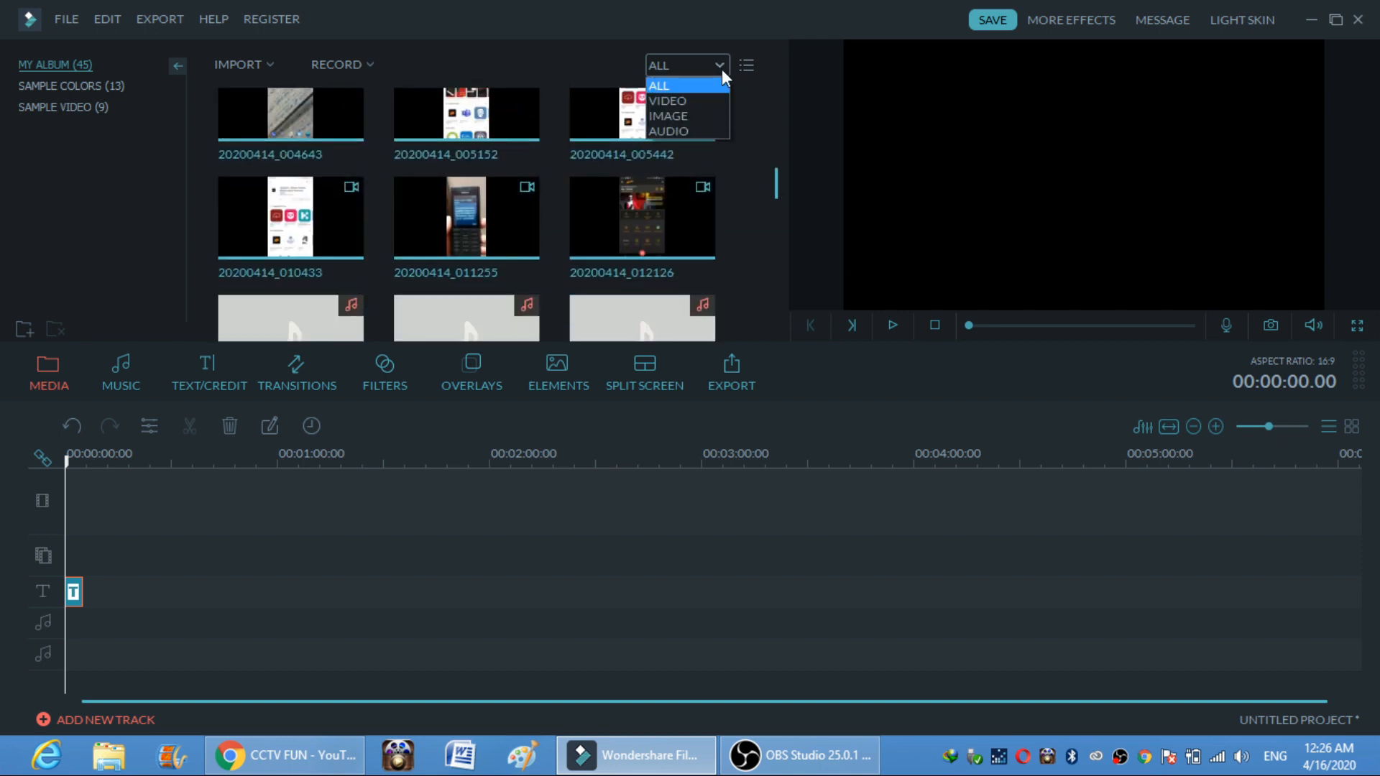
left_click(712, 116)
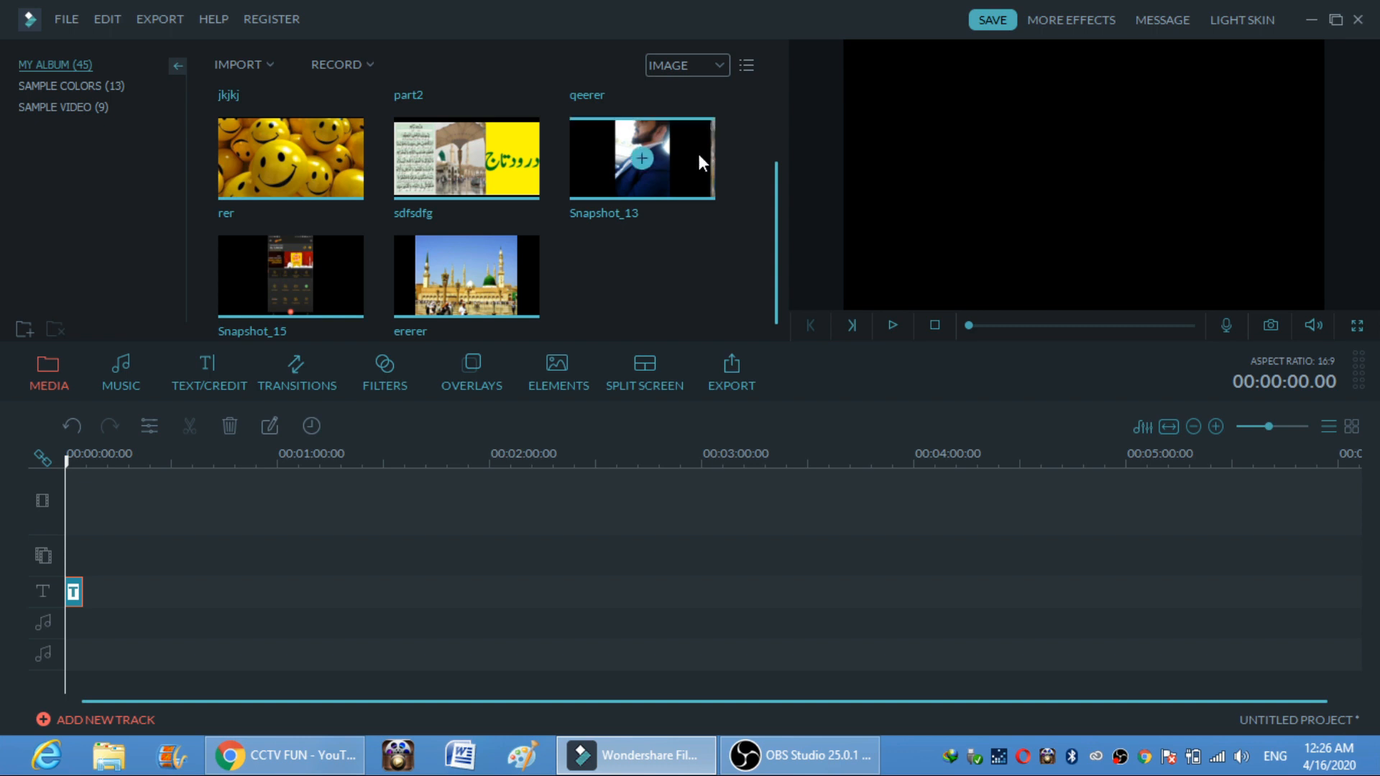
- Place all of the album's images at the start of the video track and play back the beginning
left_click(225, 199)
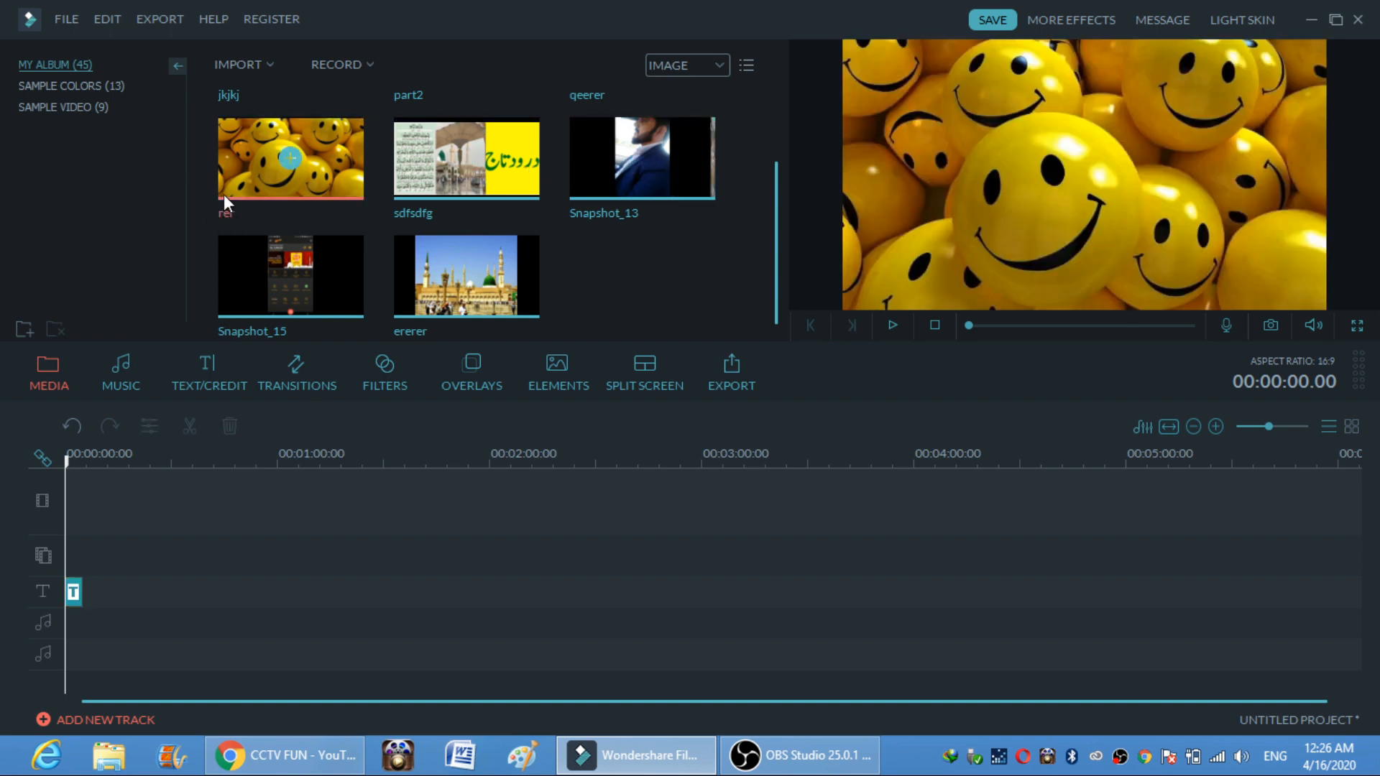
key("ctrl+a")
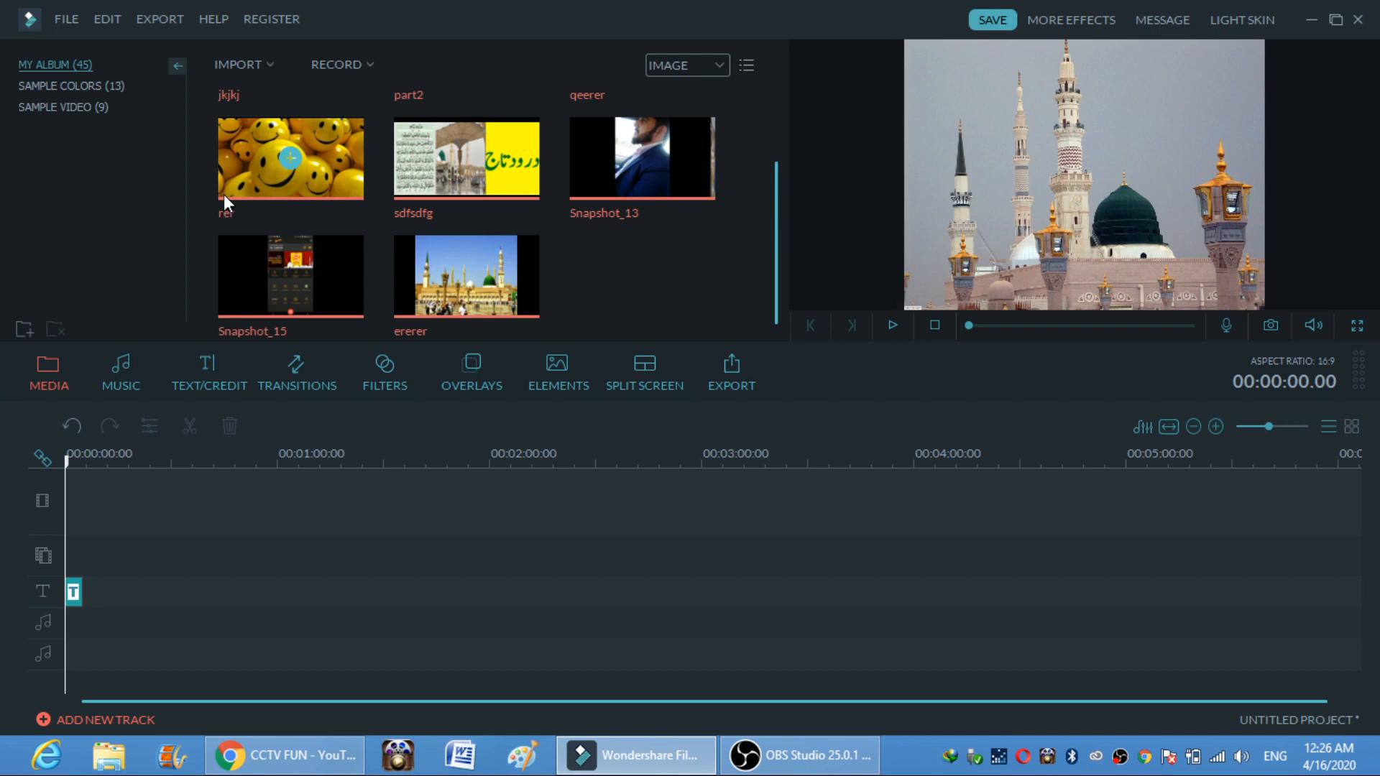
left_click_drag(222, 194, 94, 519)
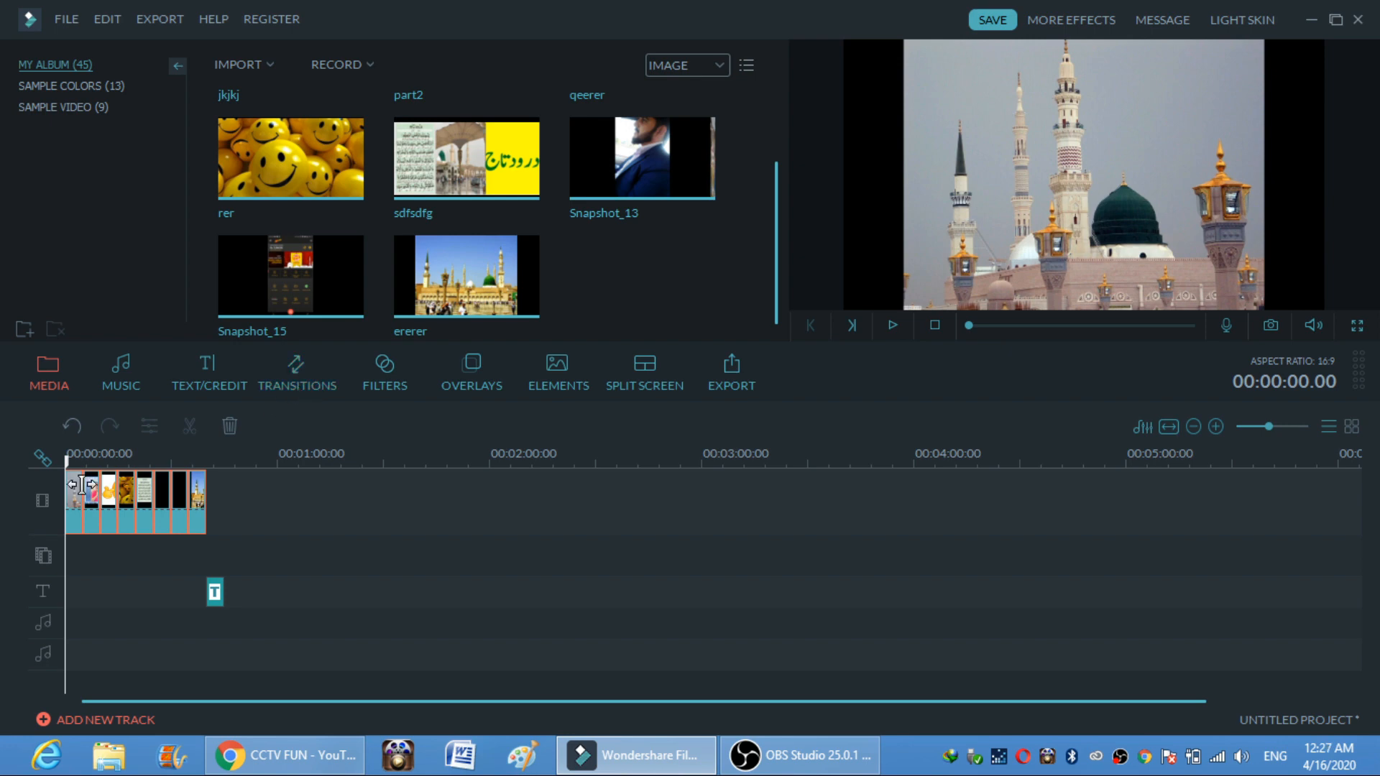
left_click(893, 325)
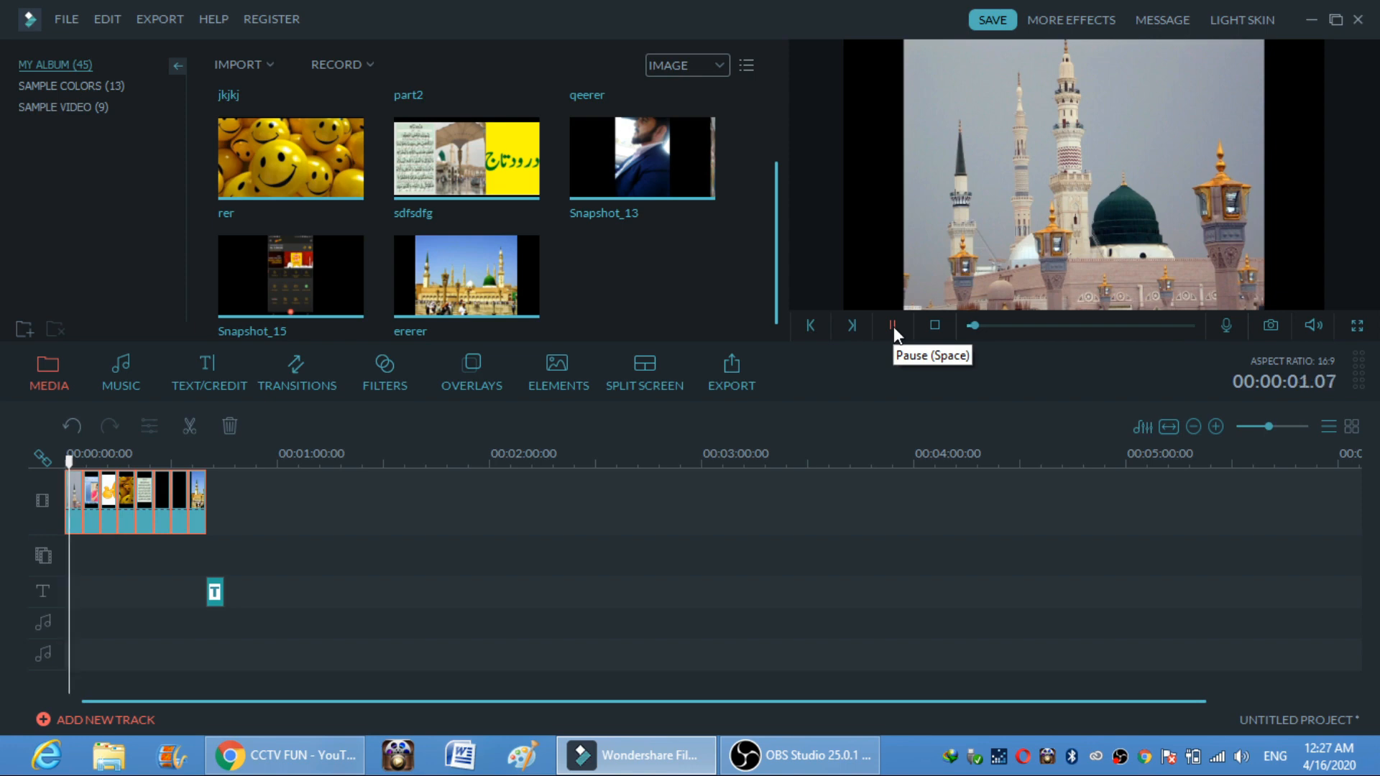
left_click(894, 326)
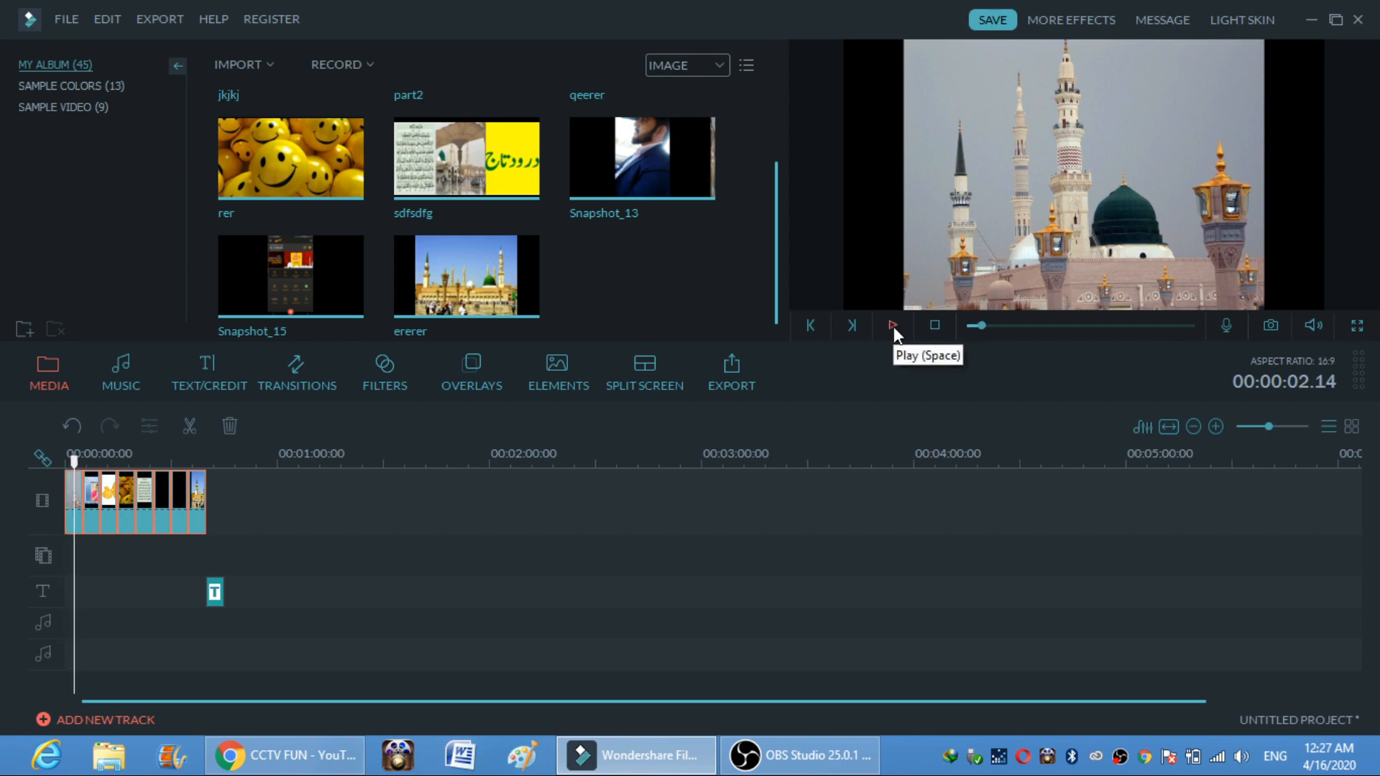
- Play back the image sequence through the cut from the first to the second image, and pause
left_click(894, 326)
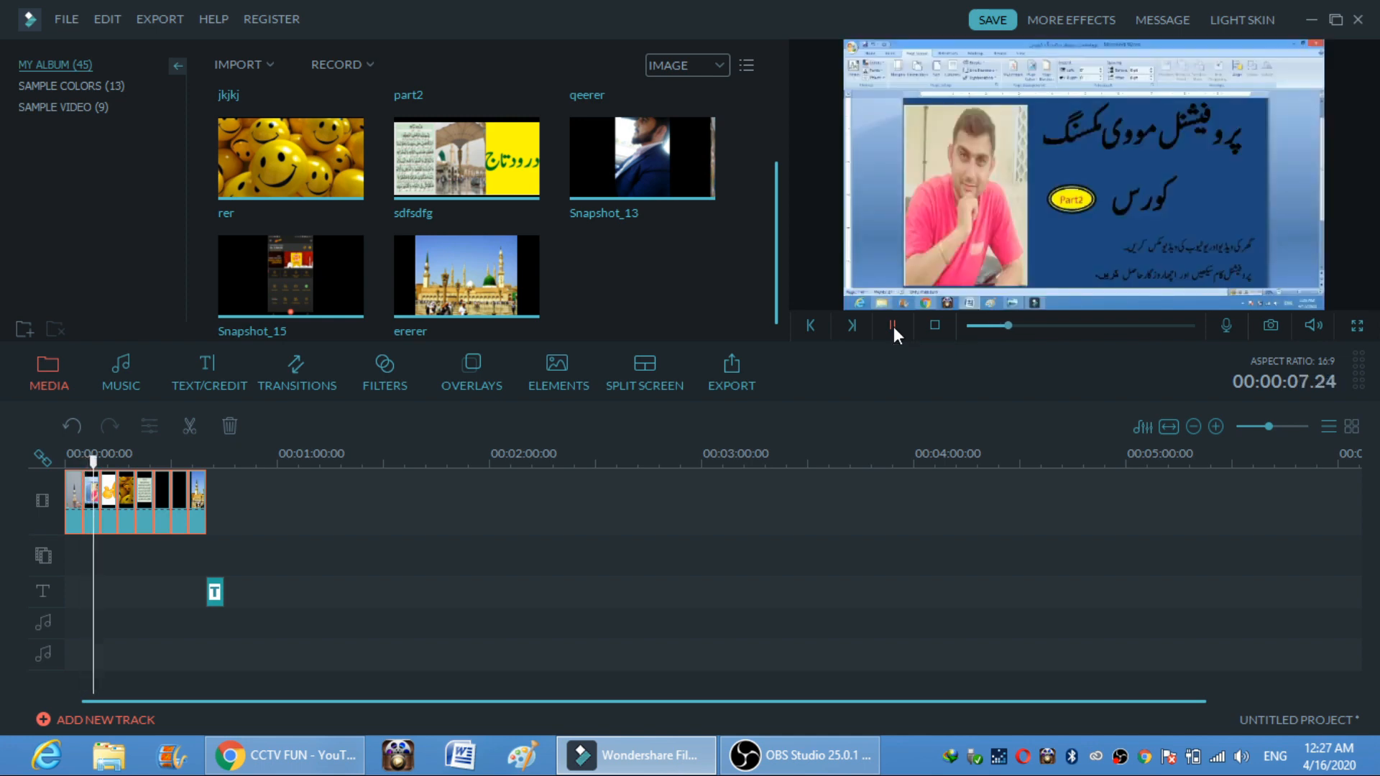
left_click(894, 326)
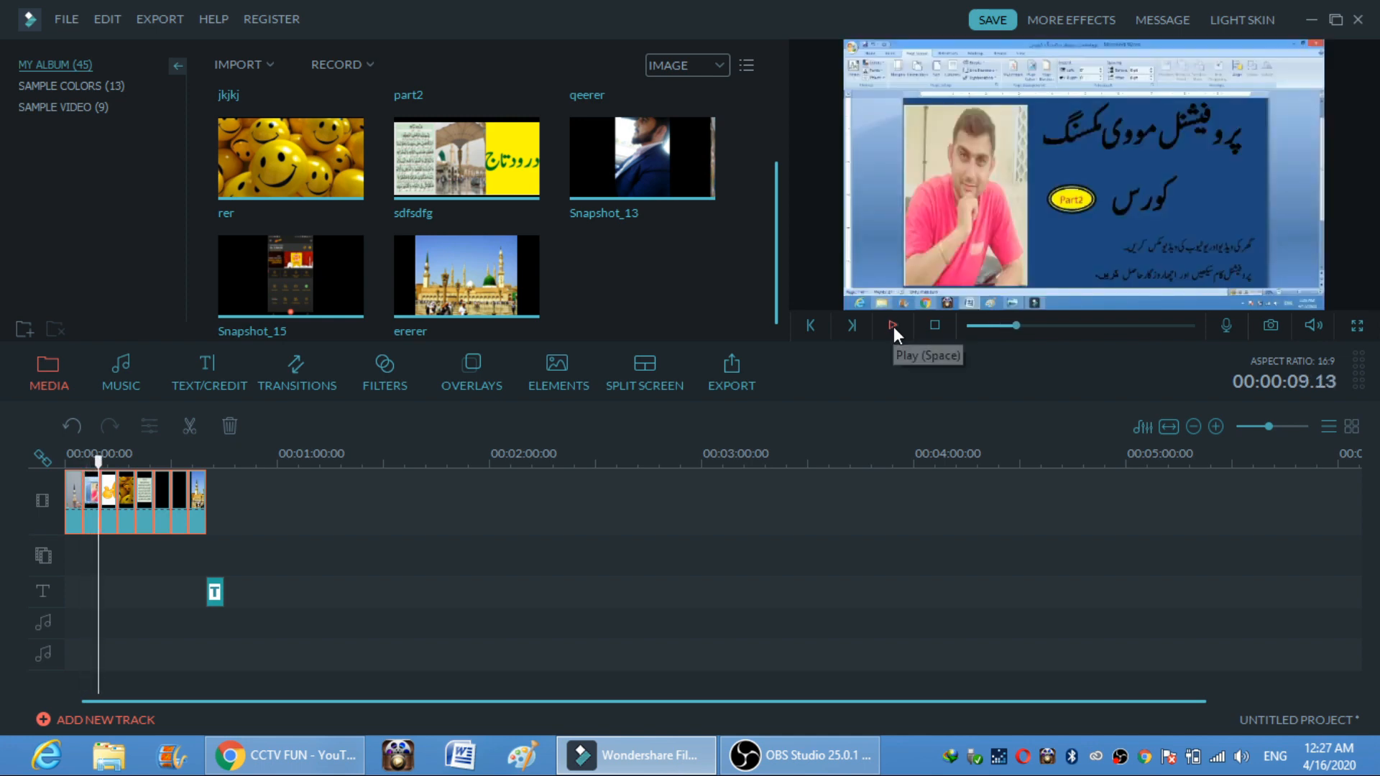
- Apply the Bar, Blind, Blind_1 and ButterFlyWaveScrawler transitions to the start and first three cuts of the image sequence, and play them back
left_click(299, 389)
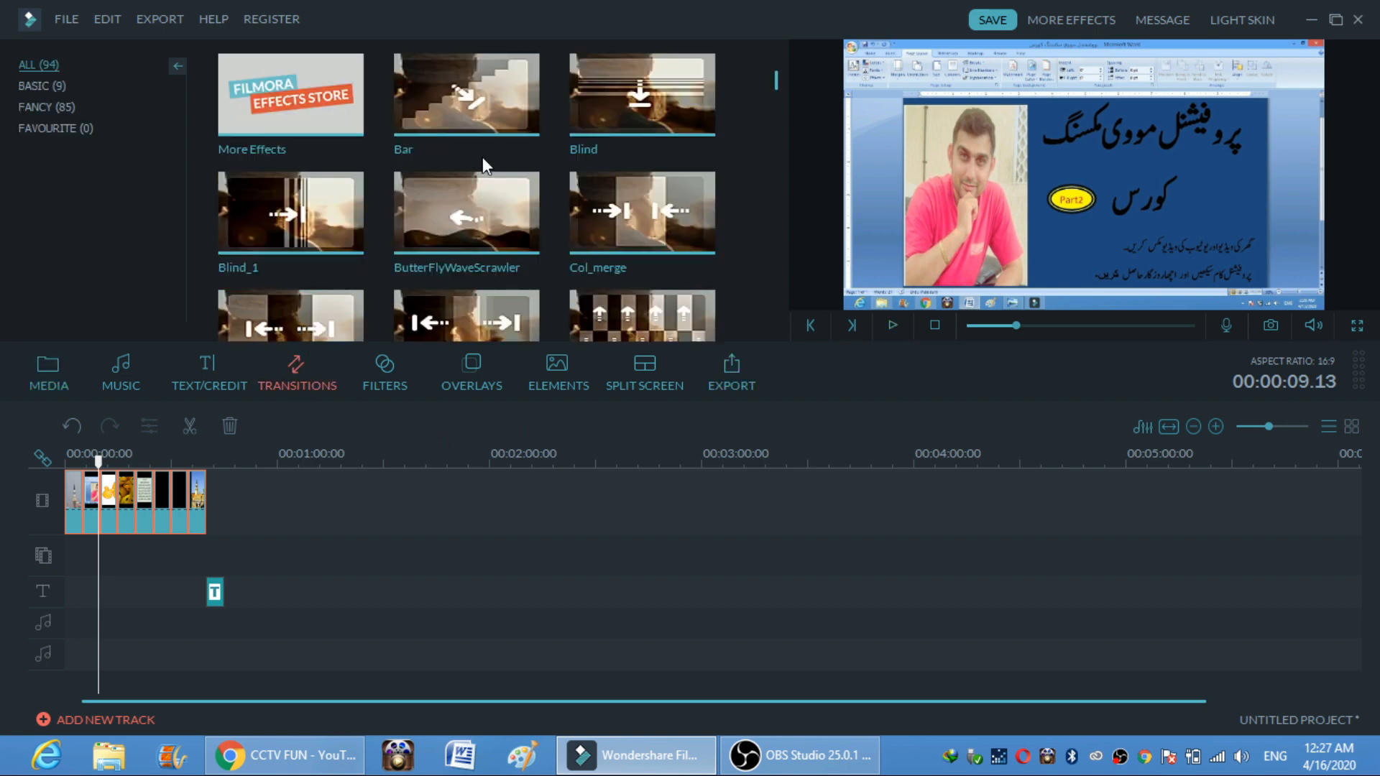
mouse_move(478, 106)
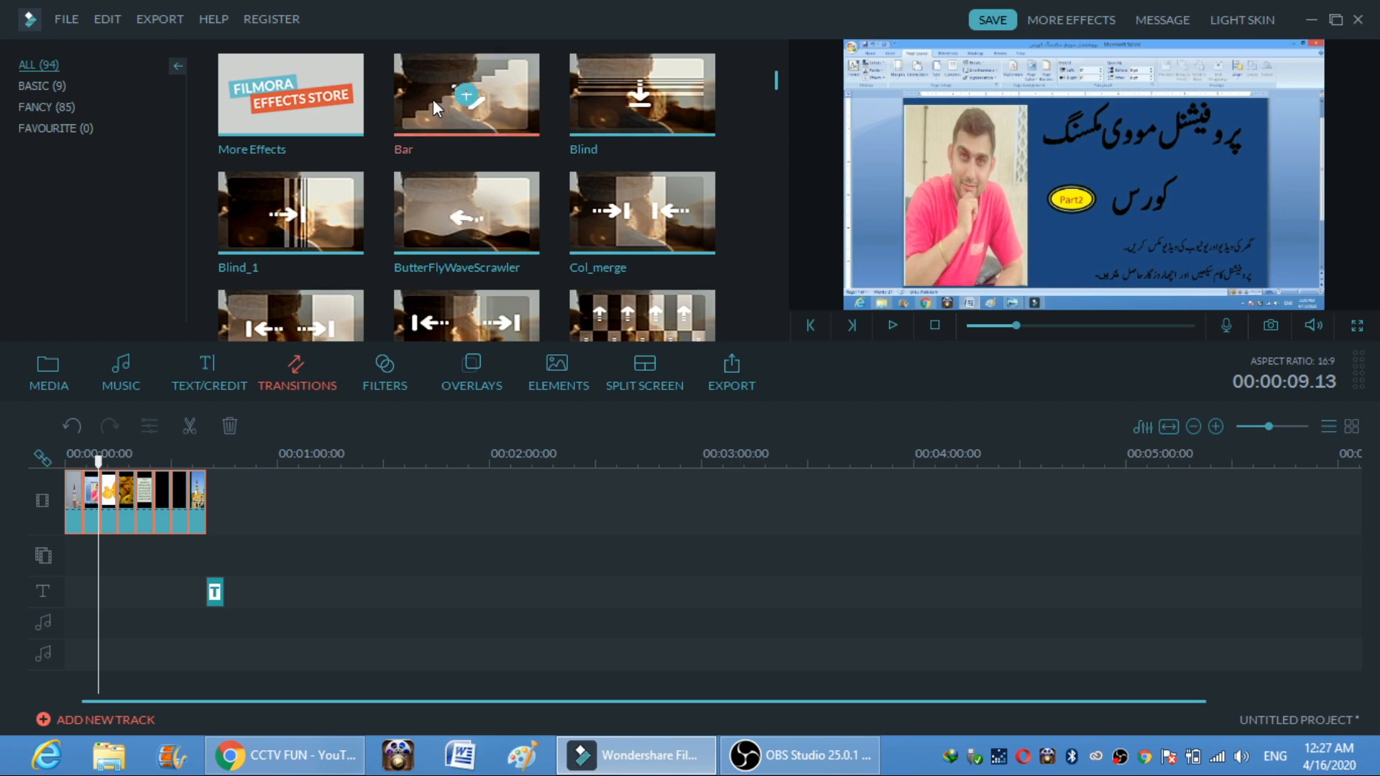
mouse_move(432, 100)
left_mouse_down()
mouse_move(320, 273)
mouse_move(72, 532)
left_mouse_up()
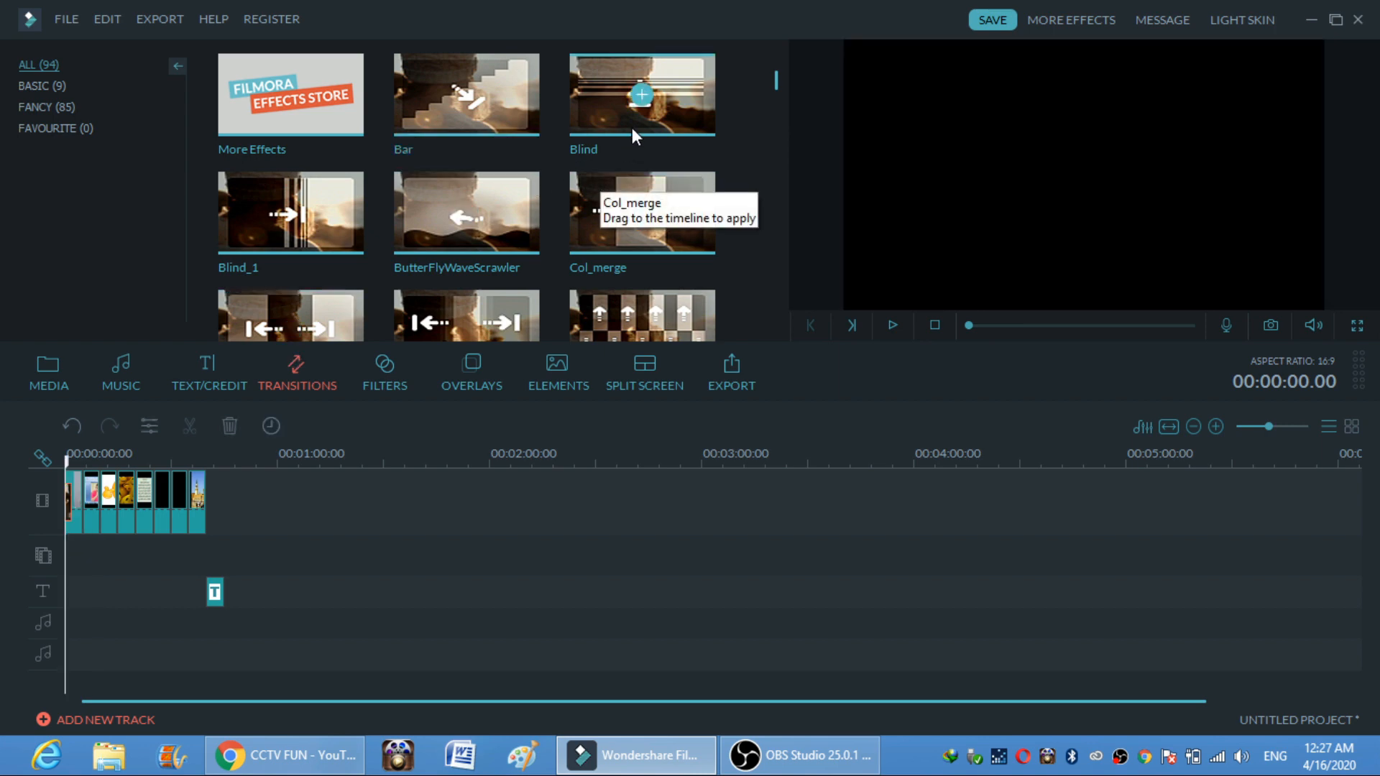
mouse_move(599, 126)
left_mouse_down()
mouse_move(365, 333)
mouse_move(197, 446)
mouse_move(98, 483)
mouse_move(100, 497)
mouse_move(89, 484)
left_mouse_up()
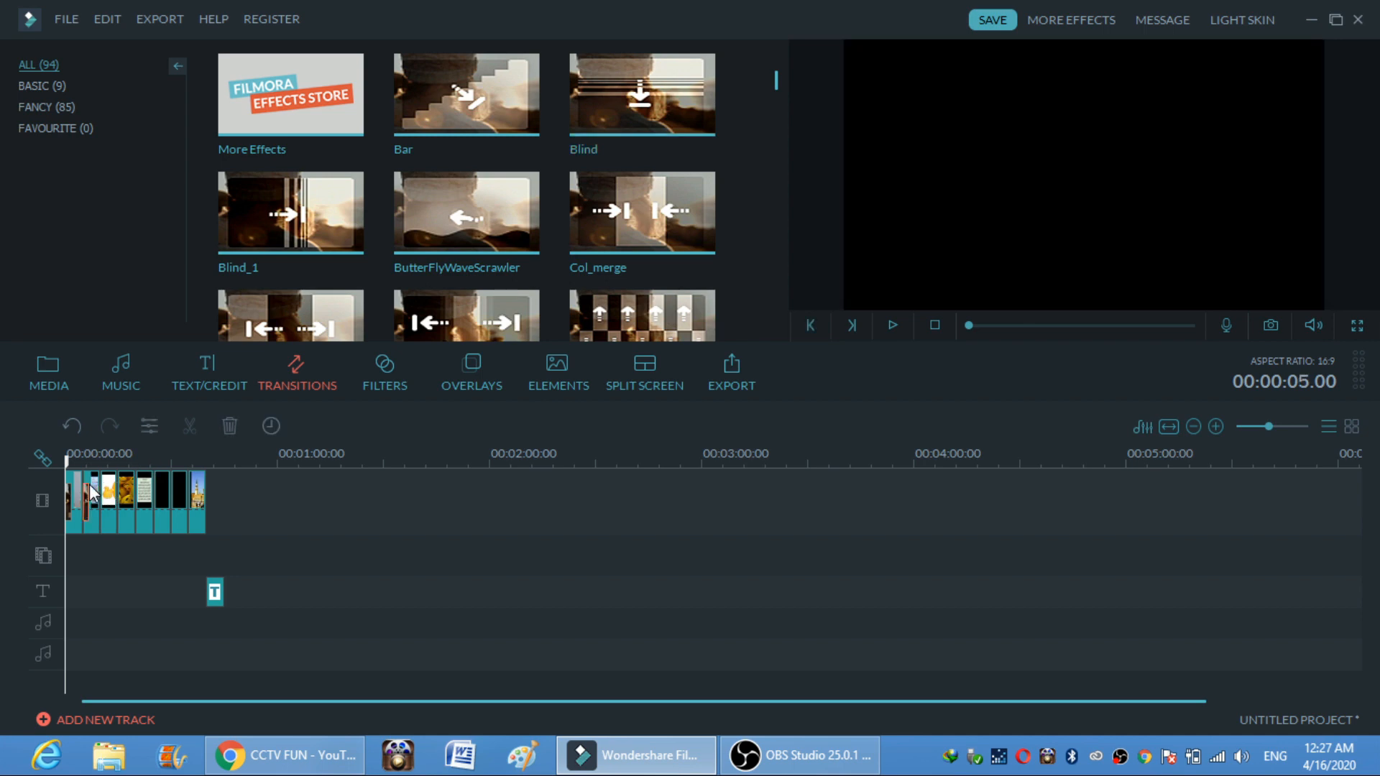
mouse_move(351, 221)
left_mouse_down()
mouse_move(316, 287)
mouse_move(126, 492)
mouse_move(108, 486)
left_mouse_up()
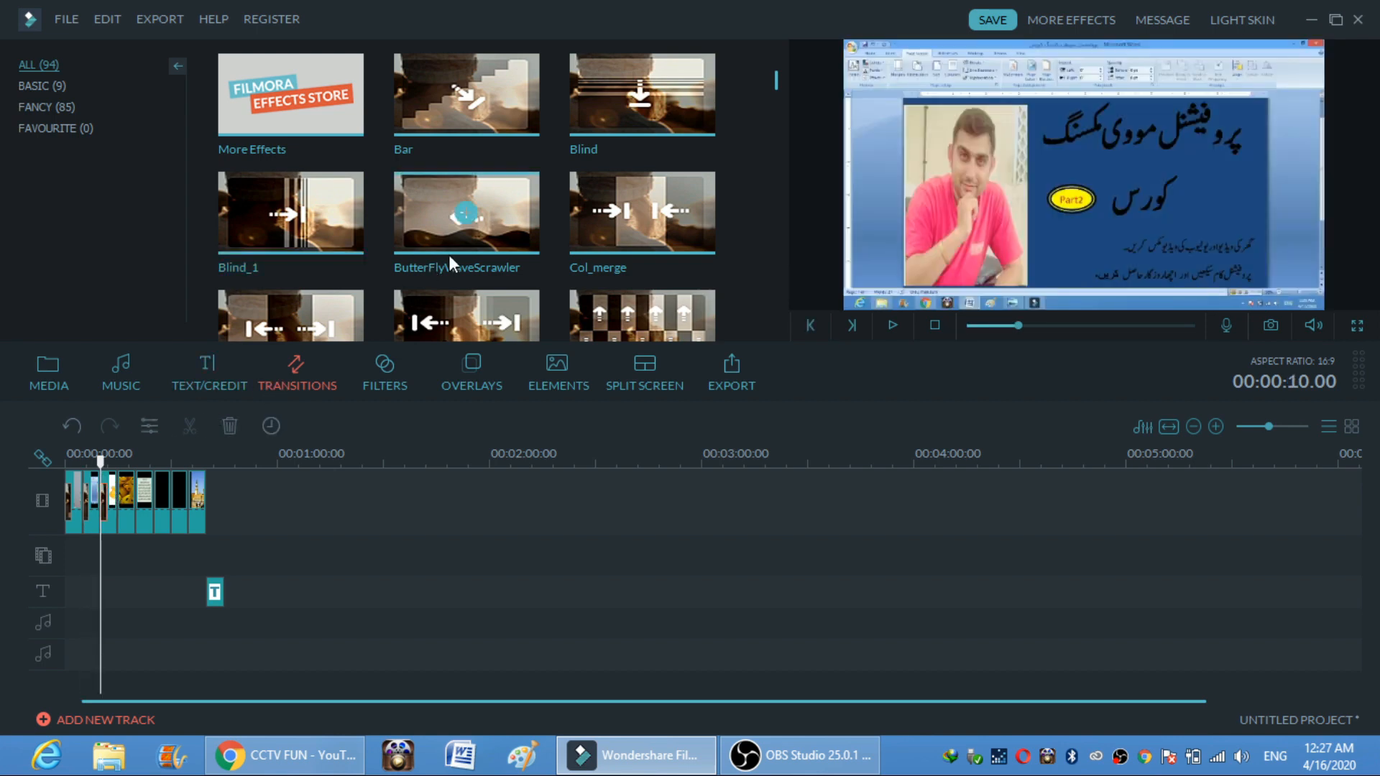
mouse_move(449, 257)
left_mouse_down()
mouse_move(332, 391)
mouse_move(127, 493)
mouse_move(66, 460)
left_mouse_up()
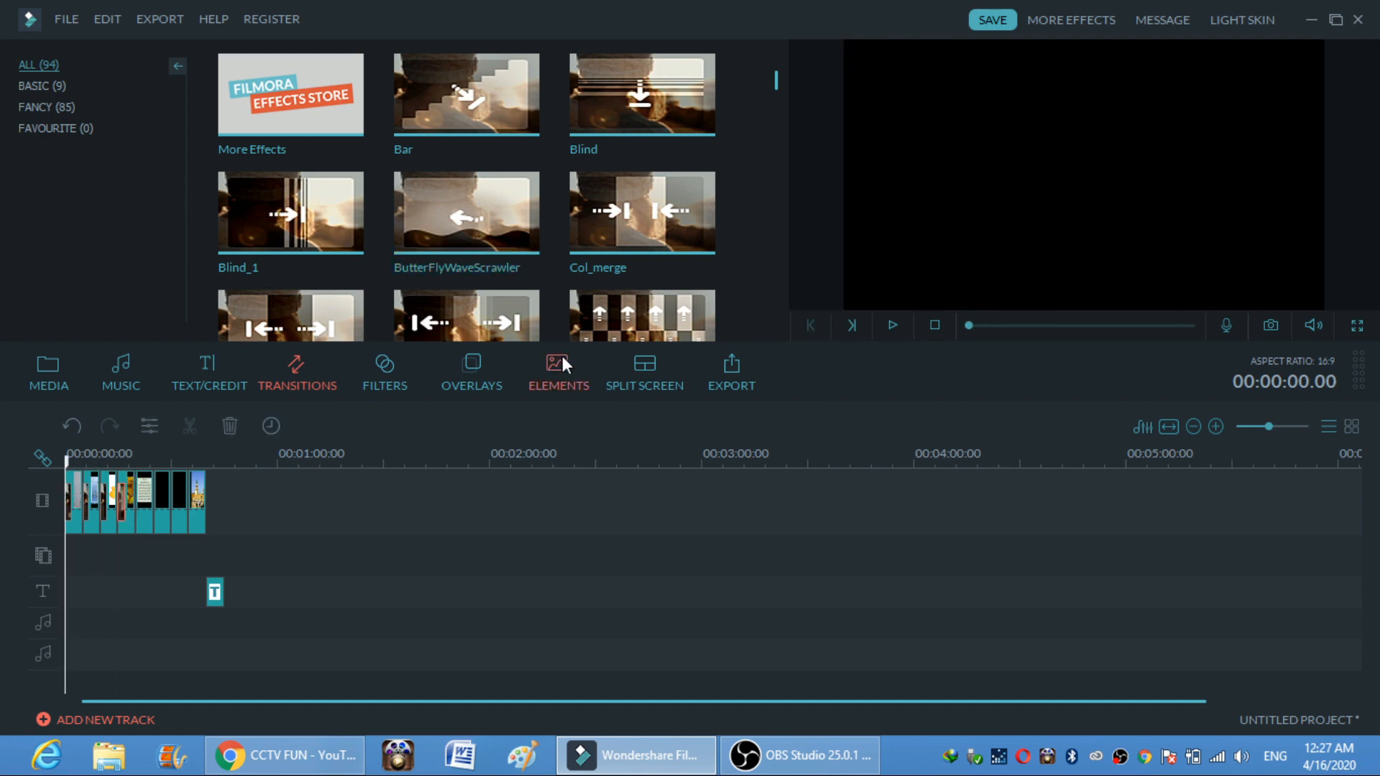
left_click(893, 326)
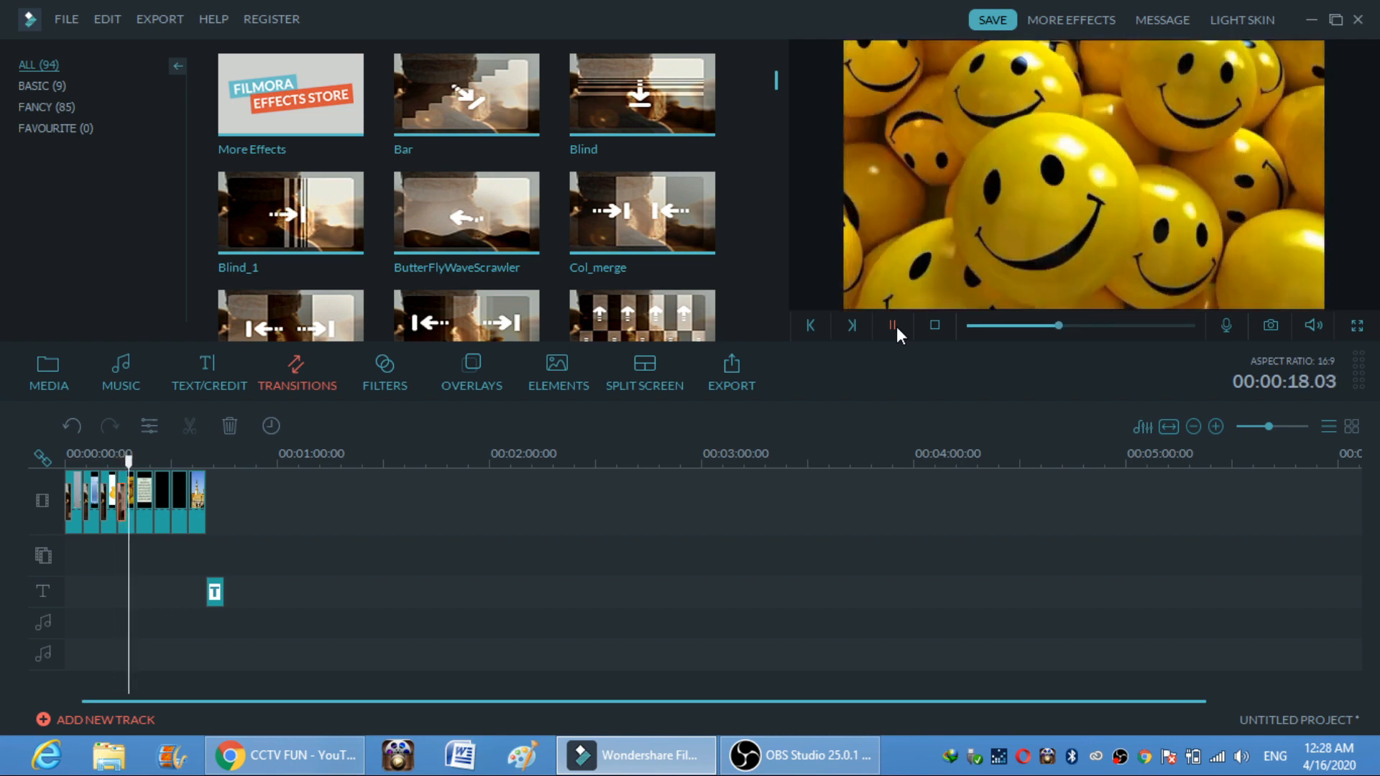
left_click(896, 326)
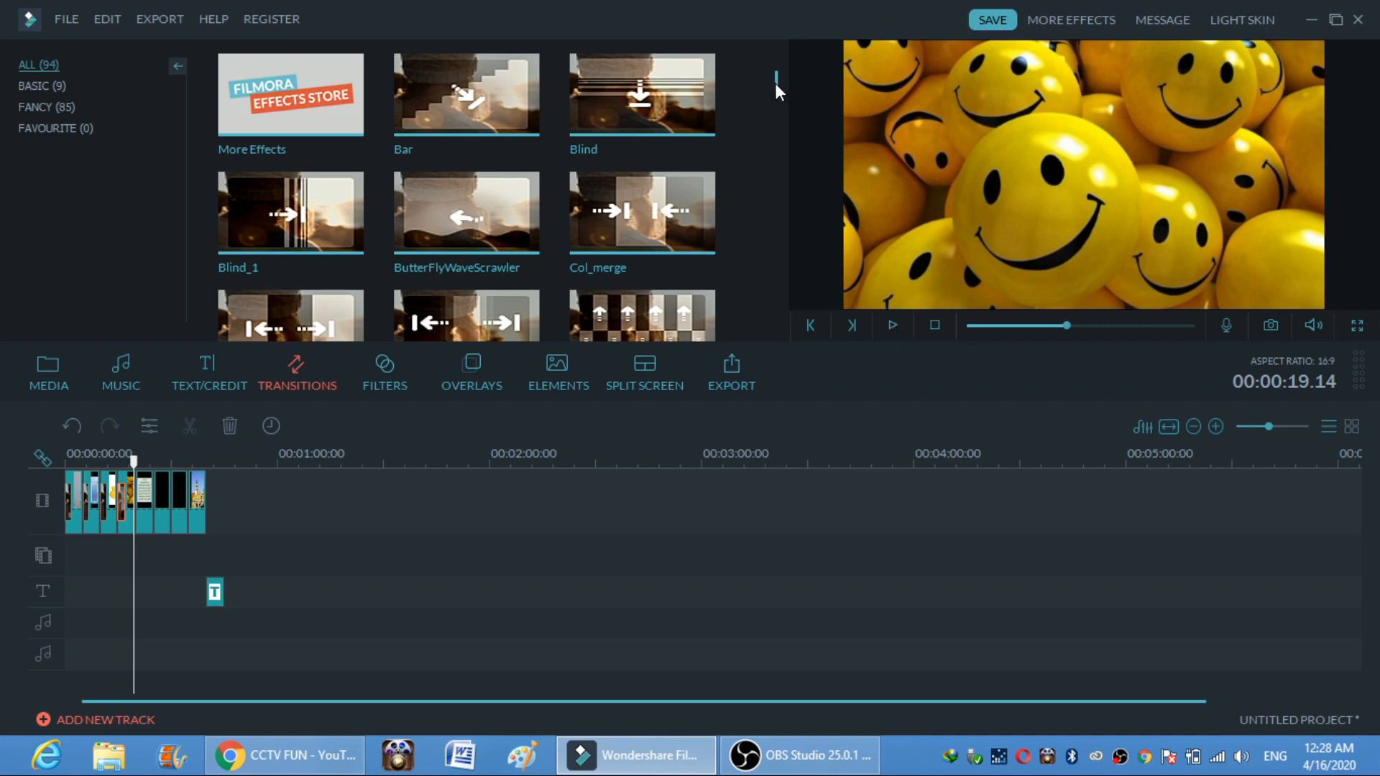
- Apply the Flyeye transition between the fourth and fifth images and play it back
left_click_drag(777, 83, 777, 157)
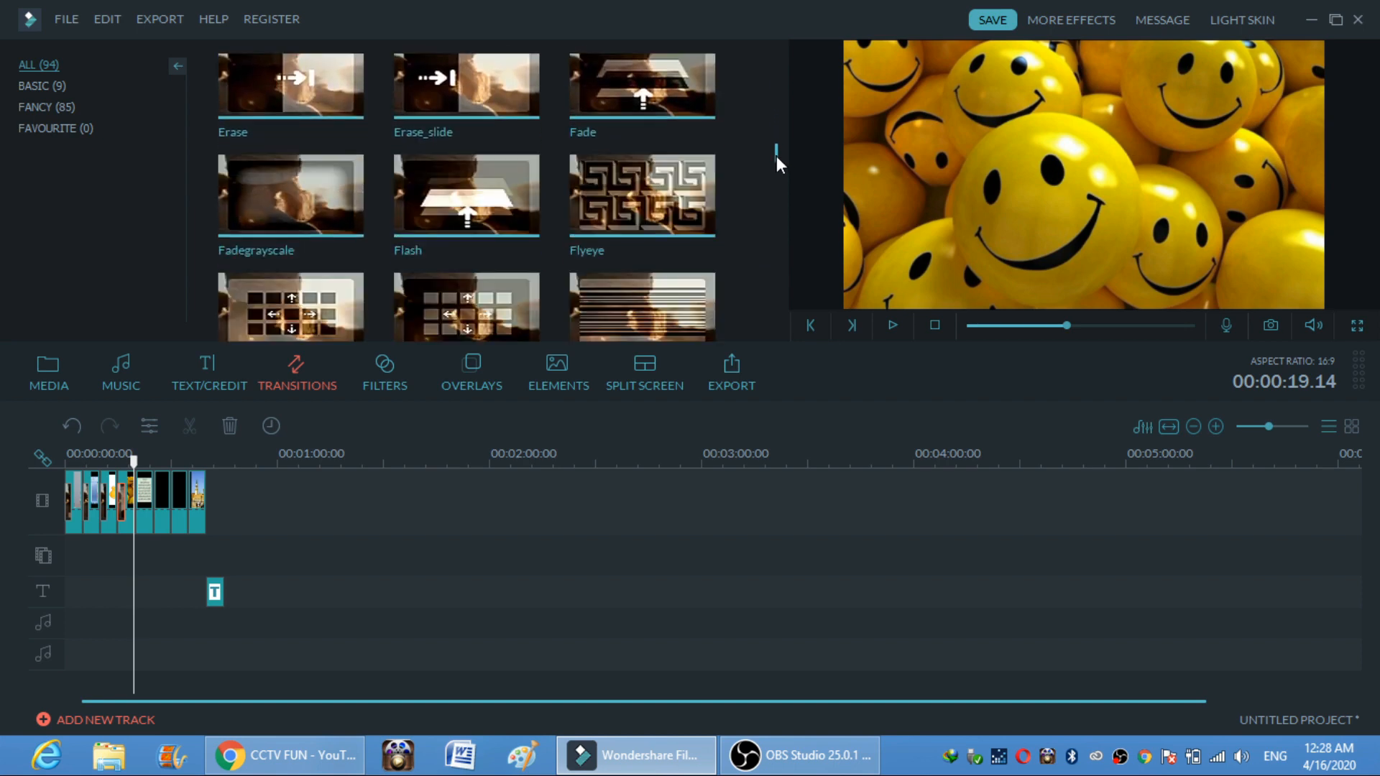
left_click(605, 200)
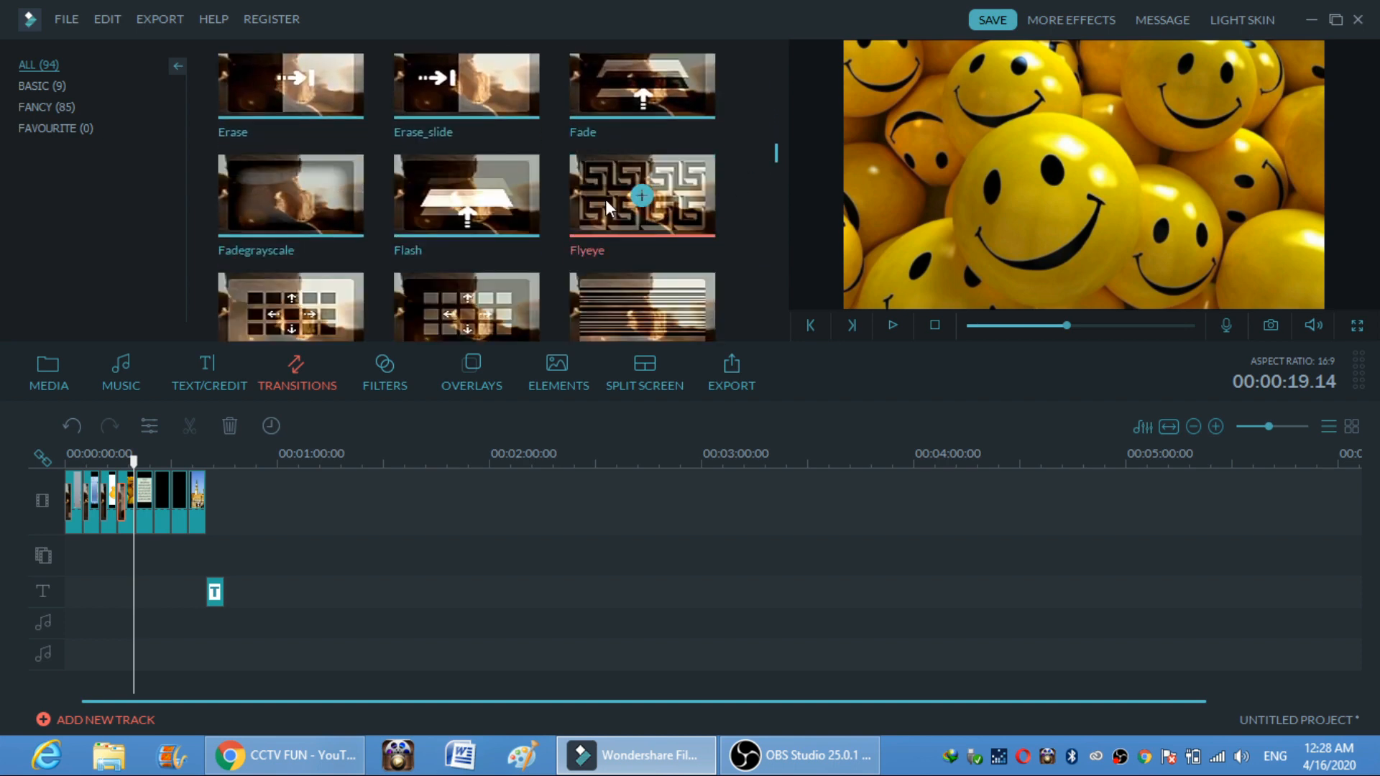
left_click_drag(605, 199, 141, 486)
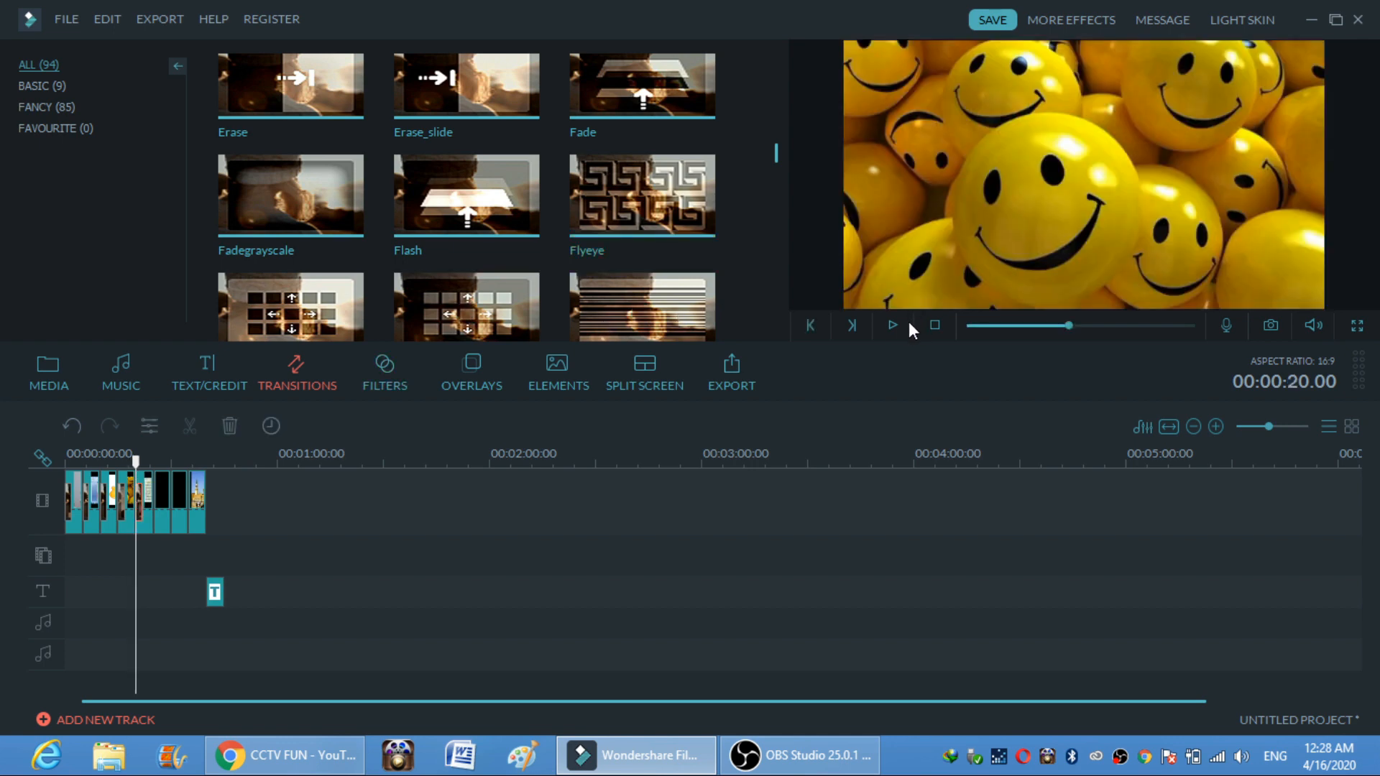
left_click(892, 324)
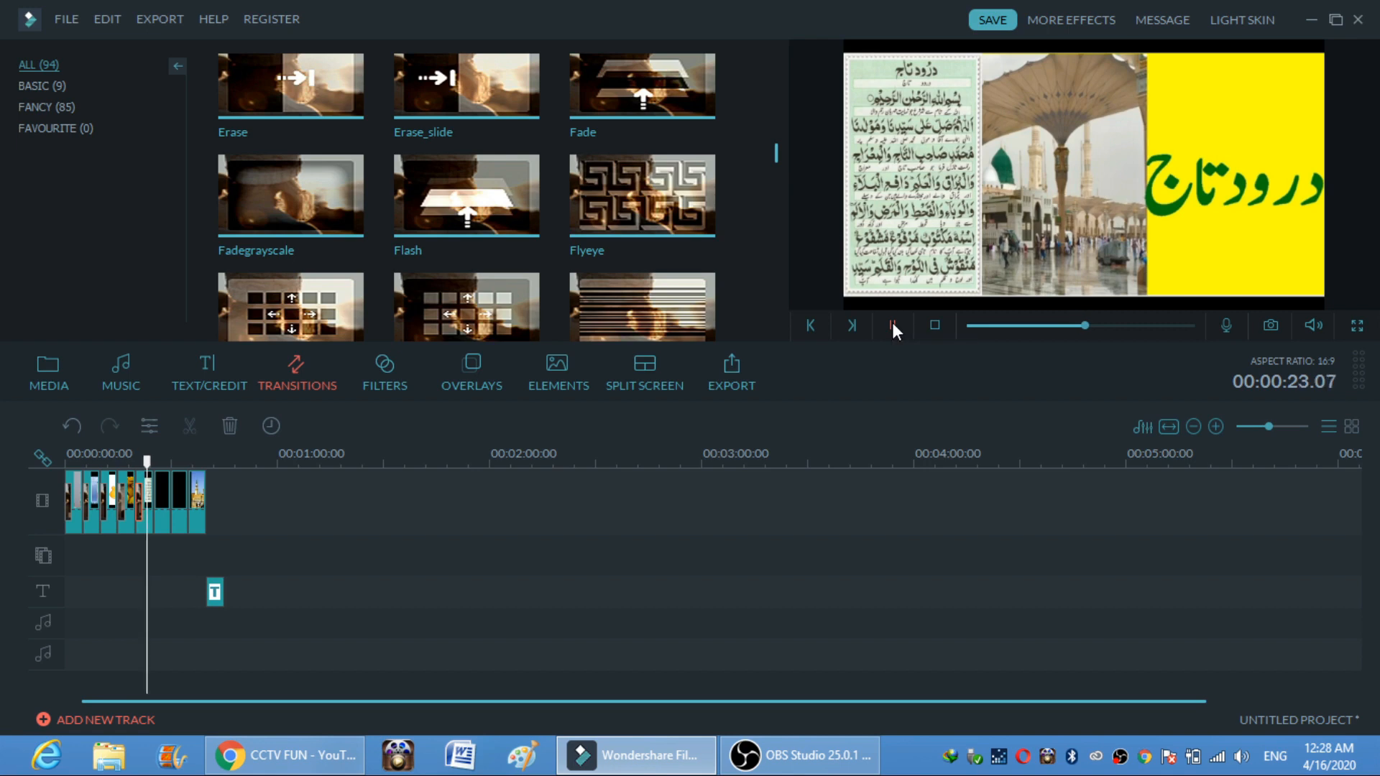
left_click(892, 325)
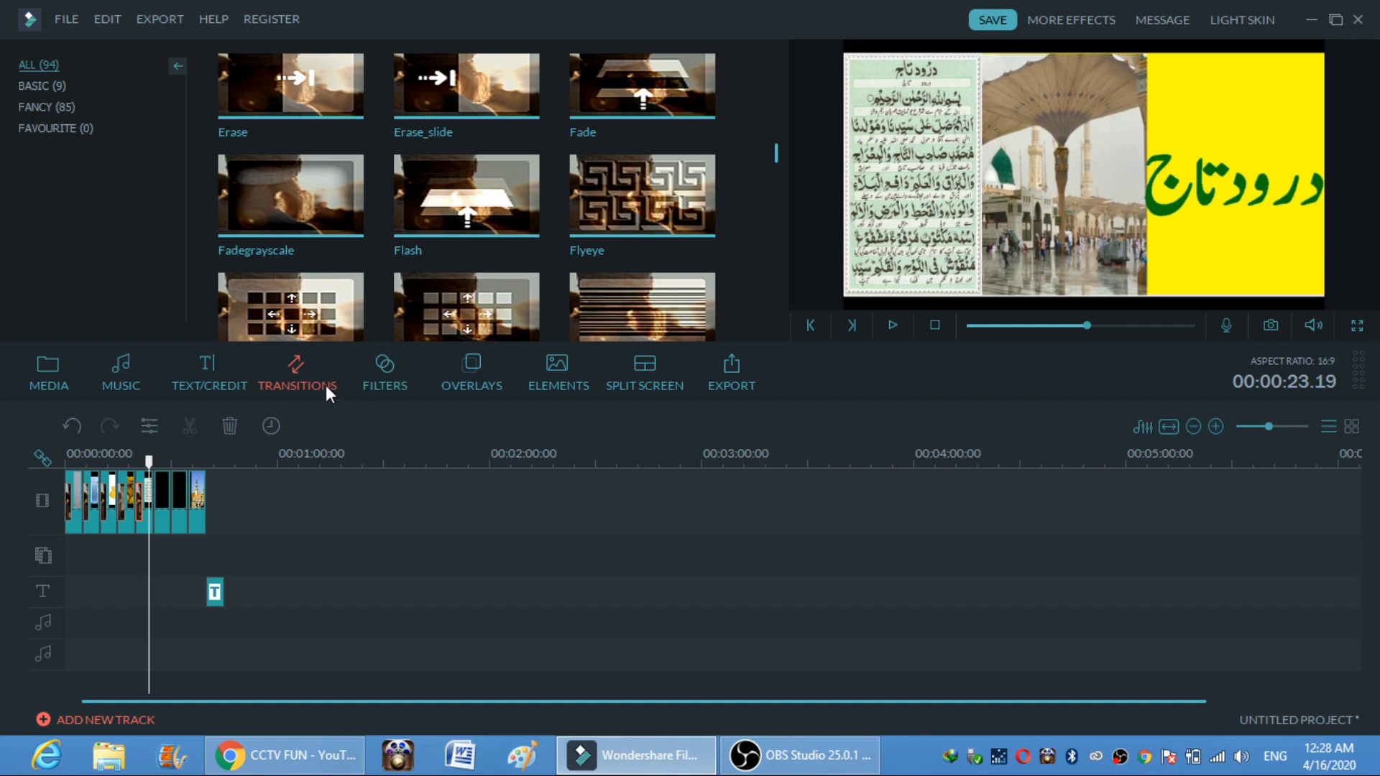
- Browse the Basic, Fancy and Favourite transition categories, and open the filter library
left_click(47, 94)
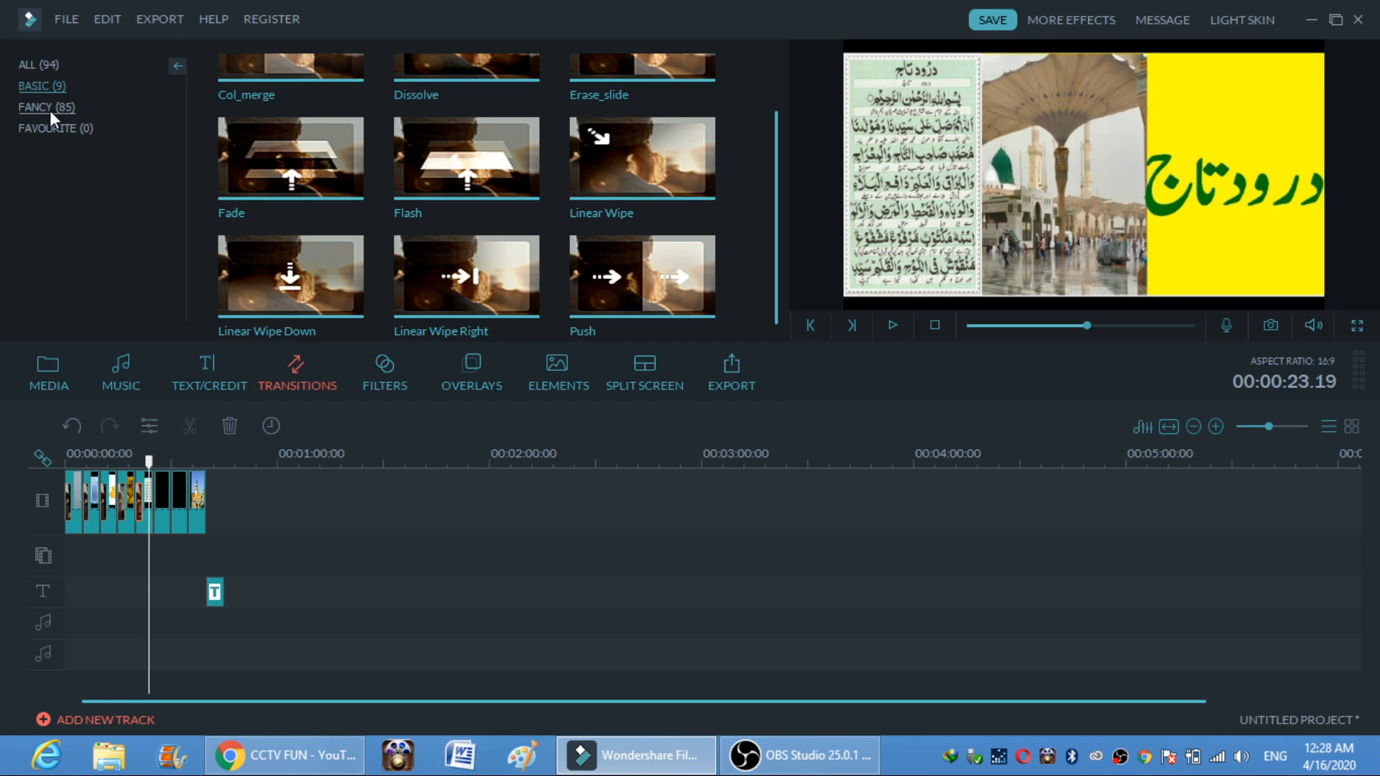
left_click(50, 110)
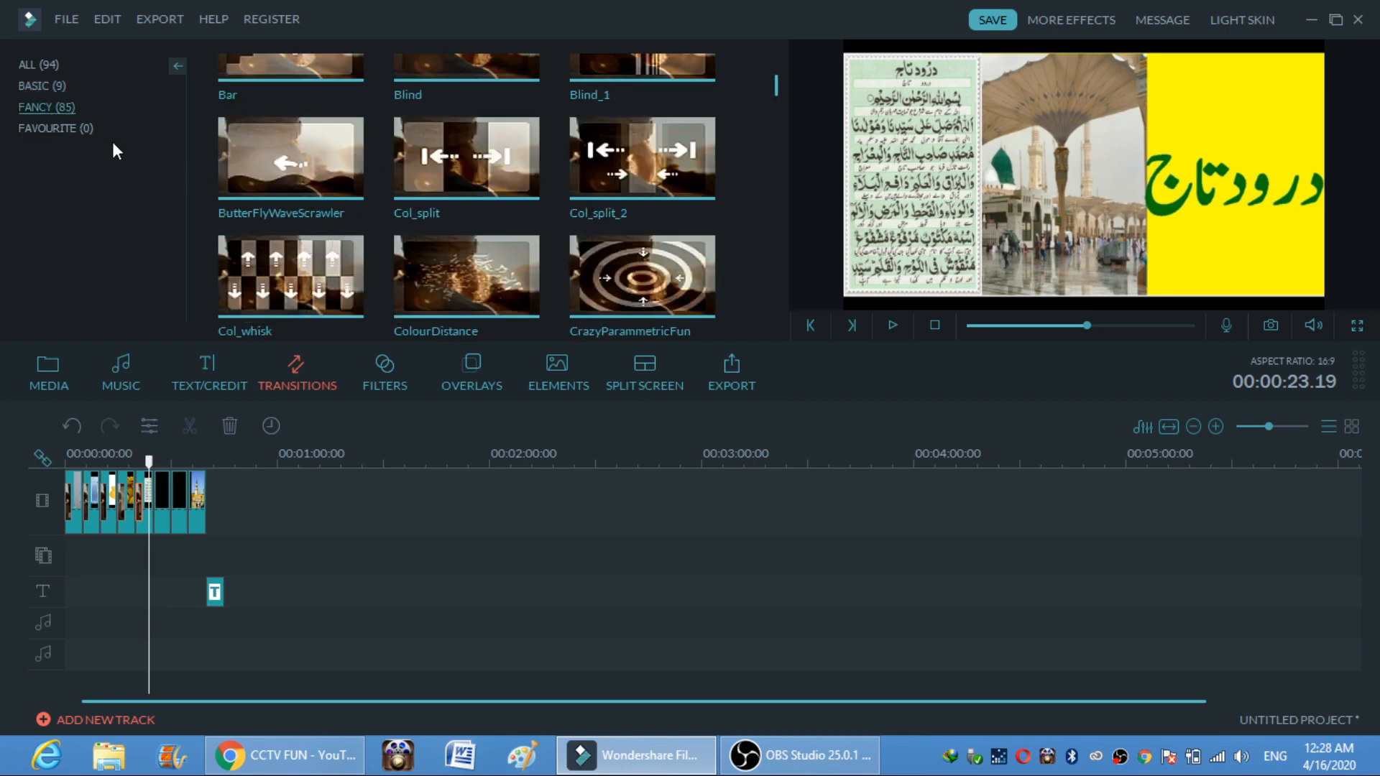
left_click(56, 133)
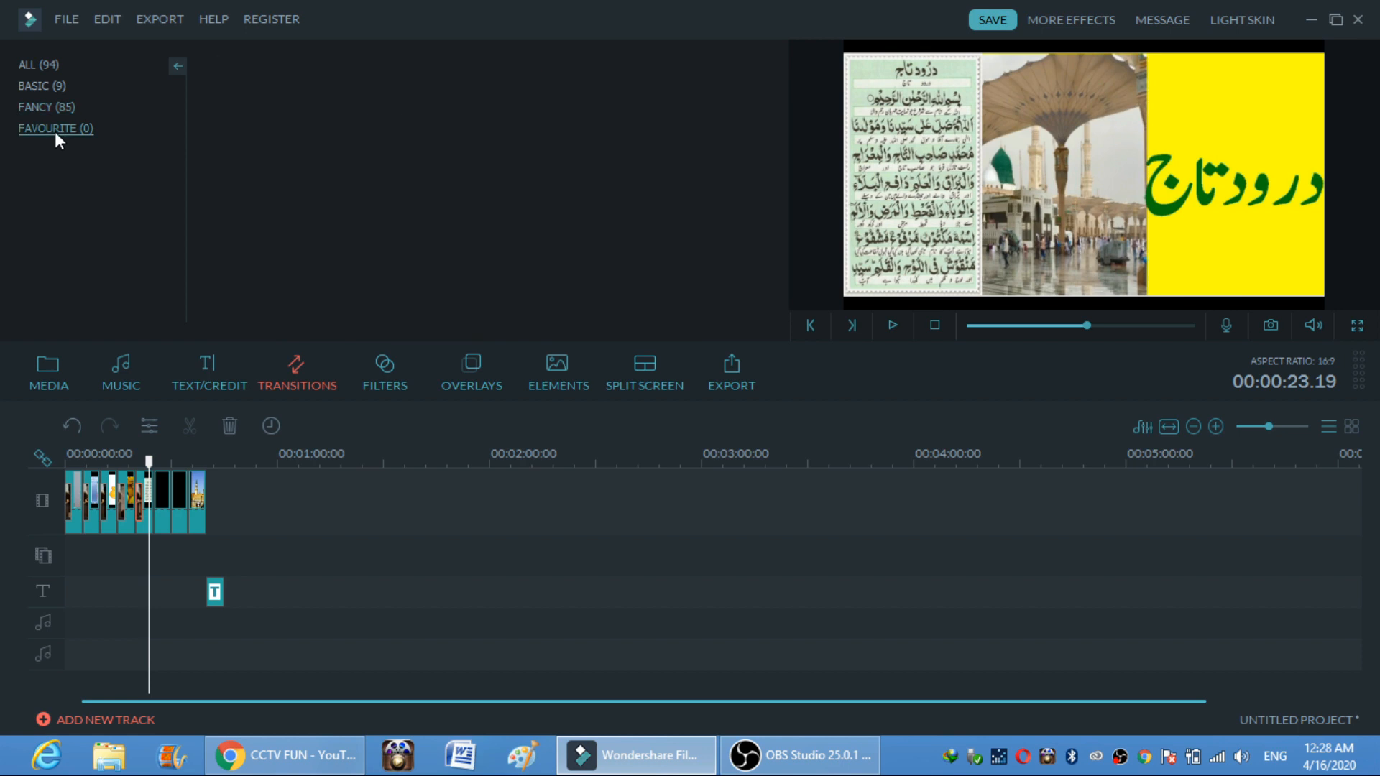
left_click(49, 112)
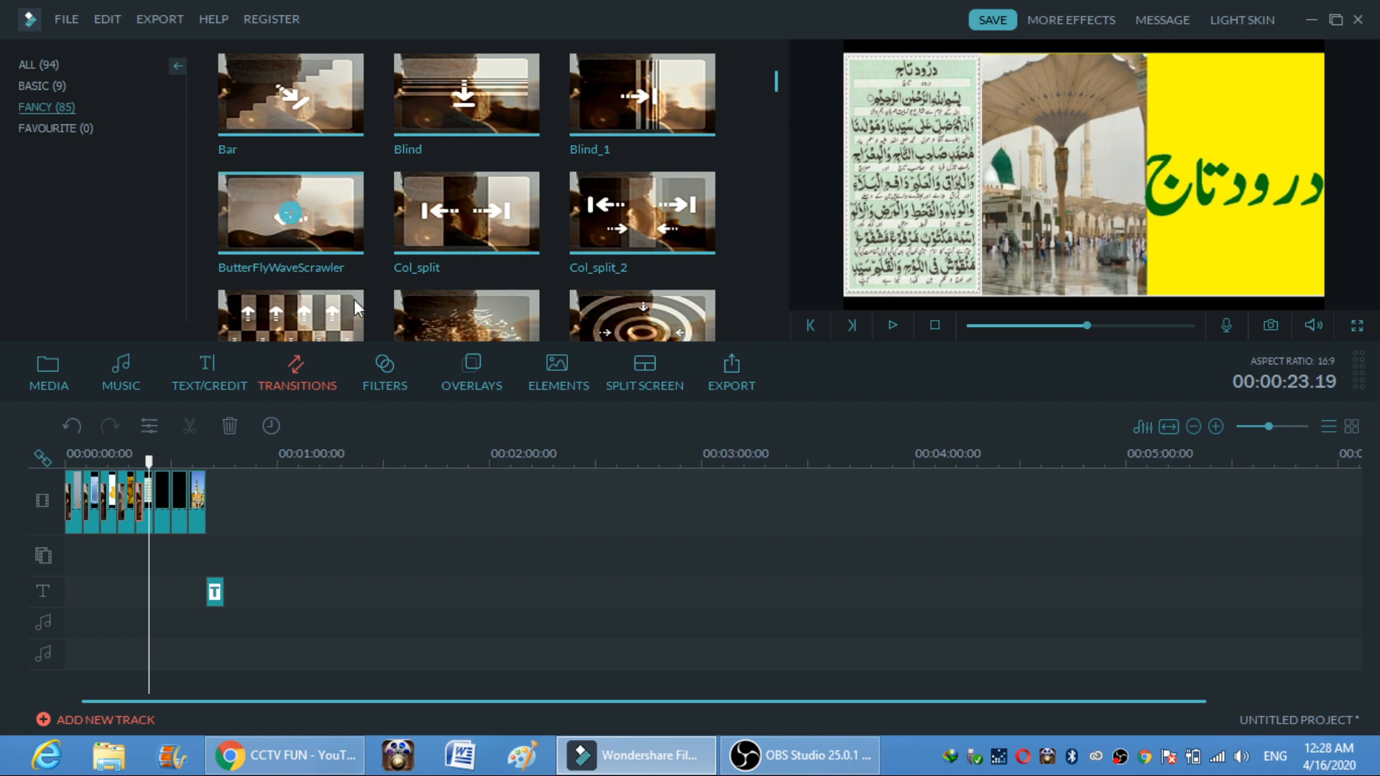
left_click(377, 367)
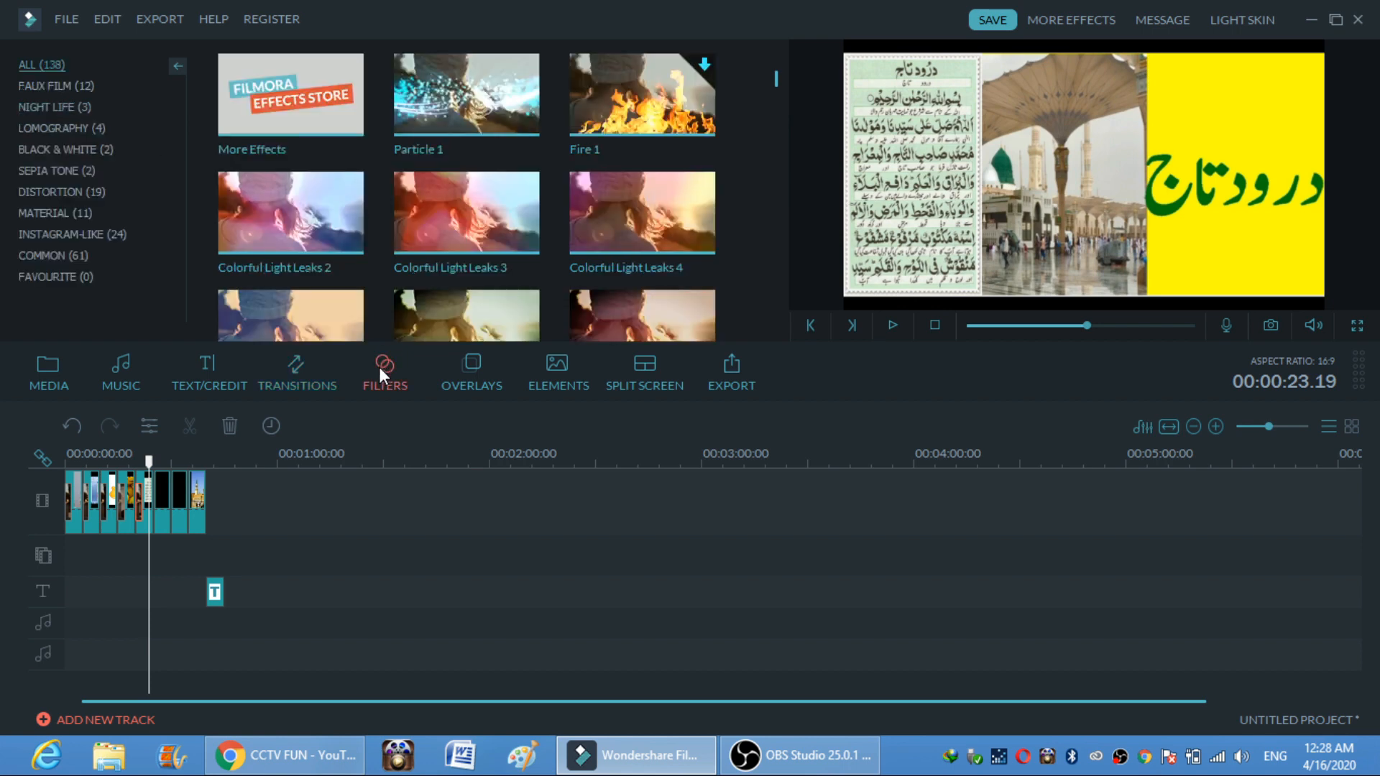
left_click(605, 117)
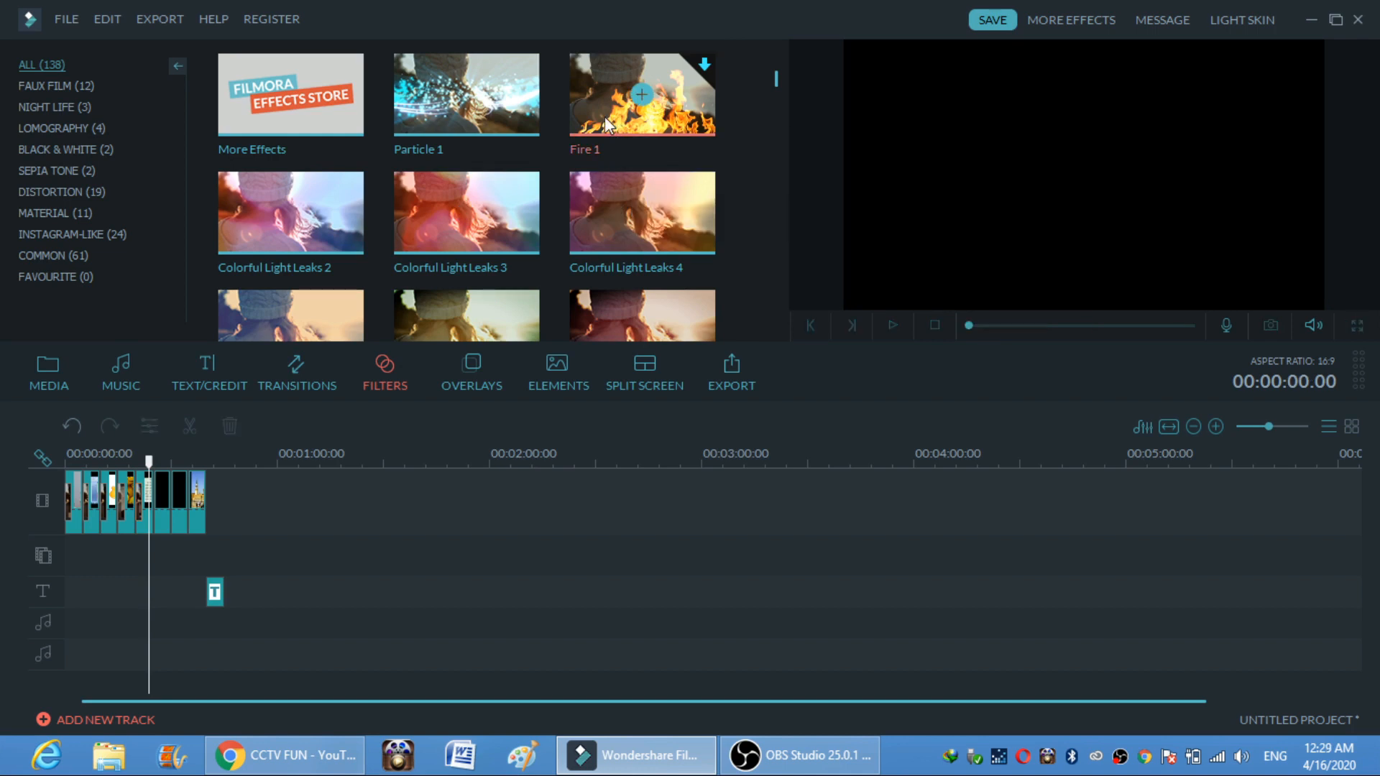
left_click_drag(605, 116, 158, 482)
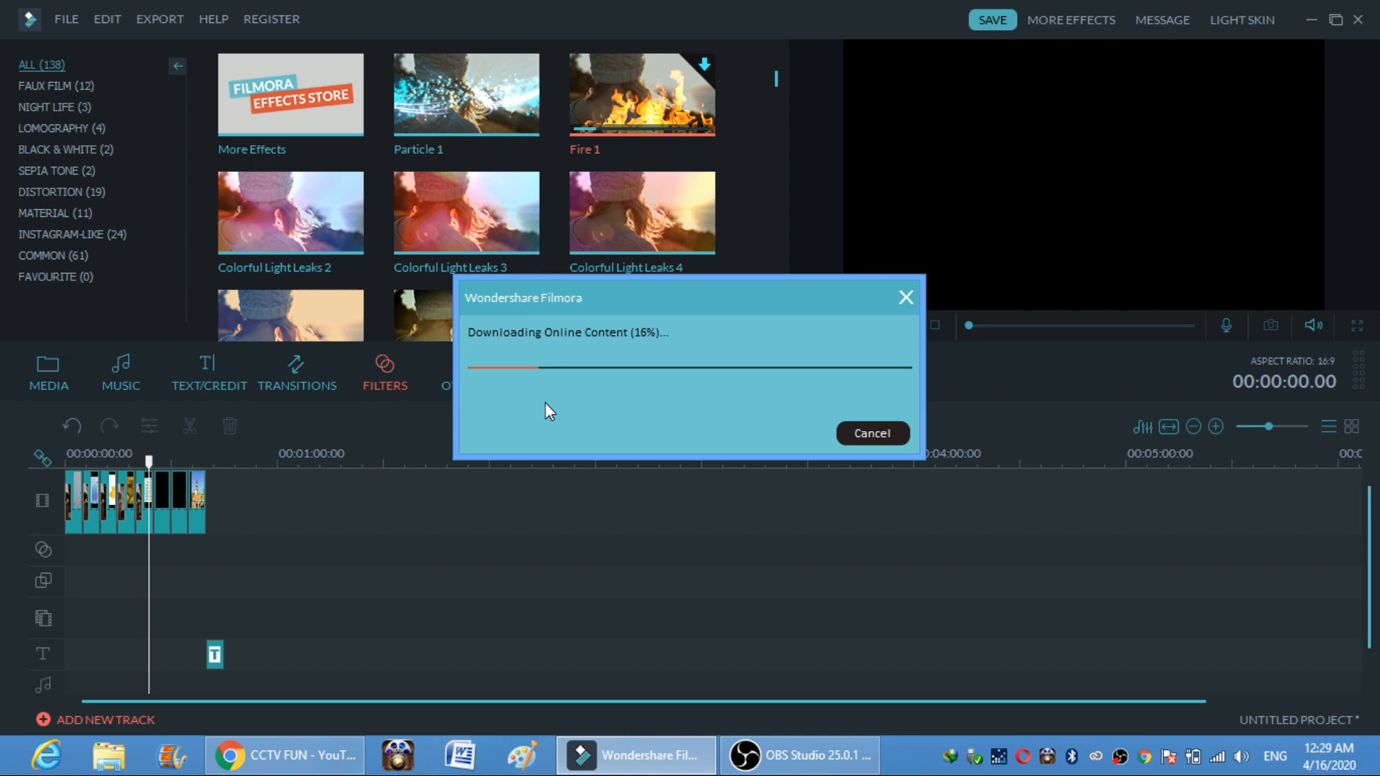
left_click(864, 433)
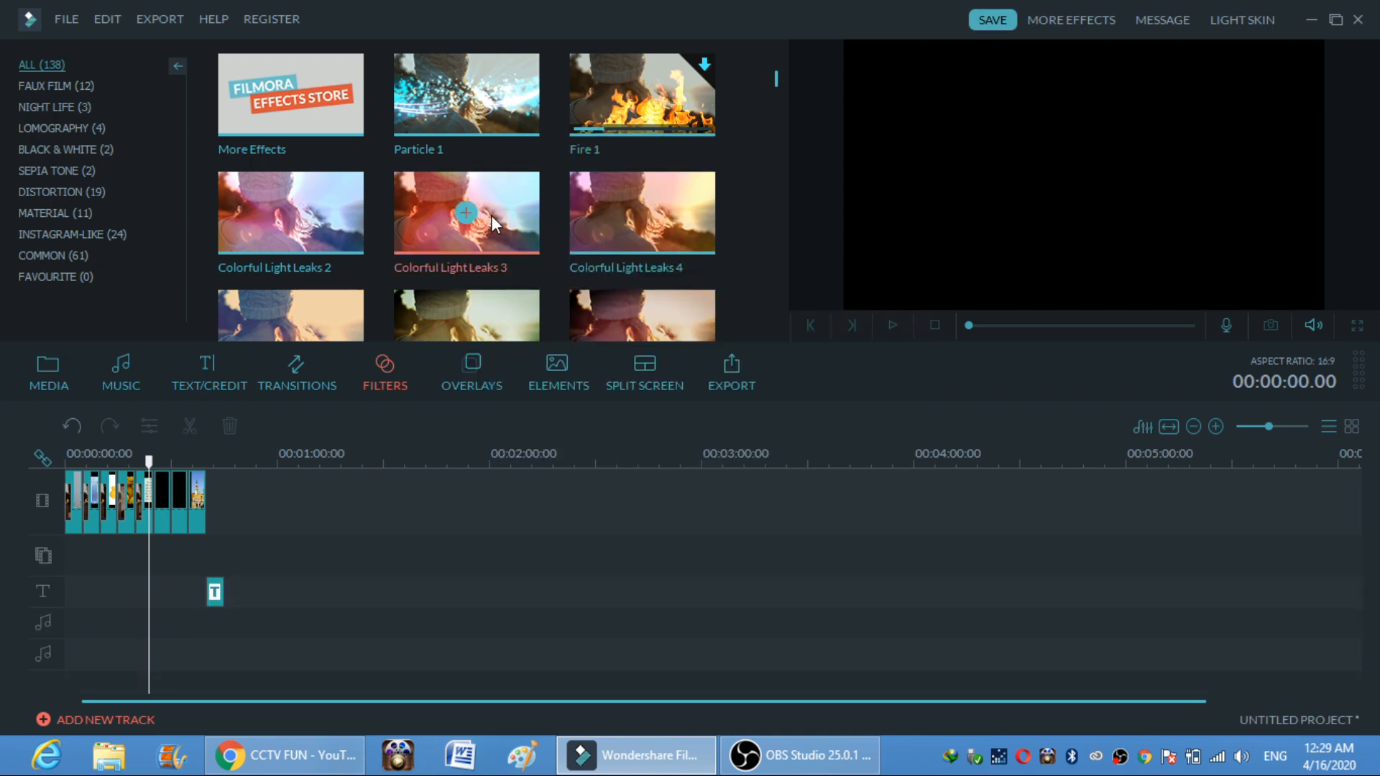
- Apply the Colorful Light Leaks 3 filter over the sixth image and play back the effect
left_click_drag(491, 214, 154, 494)
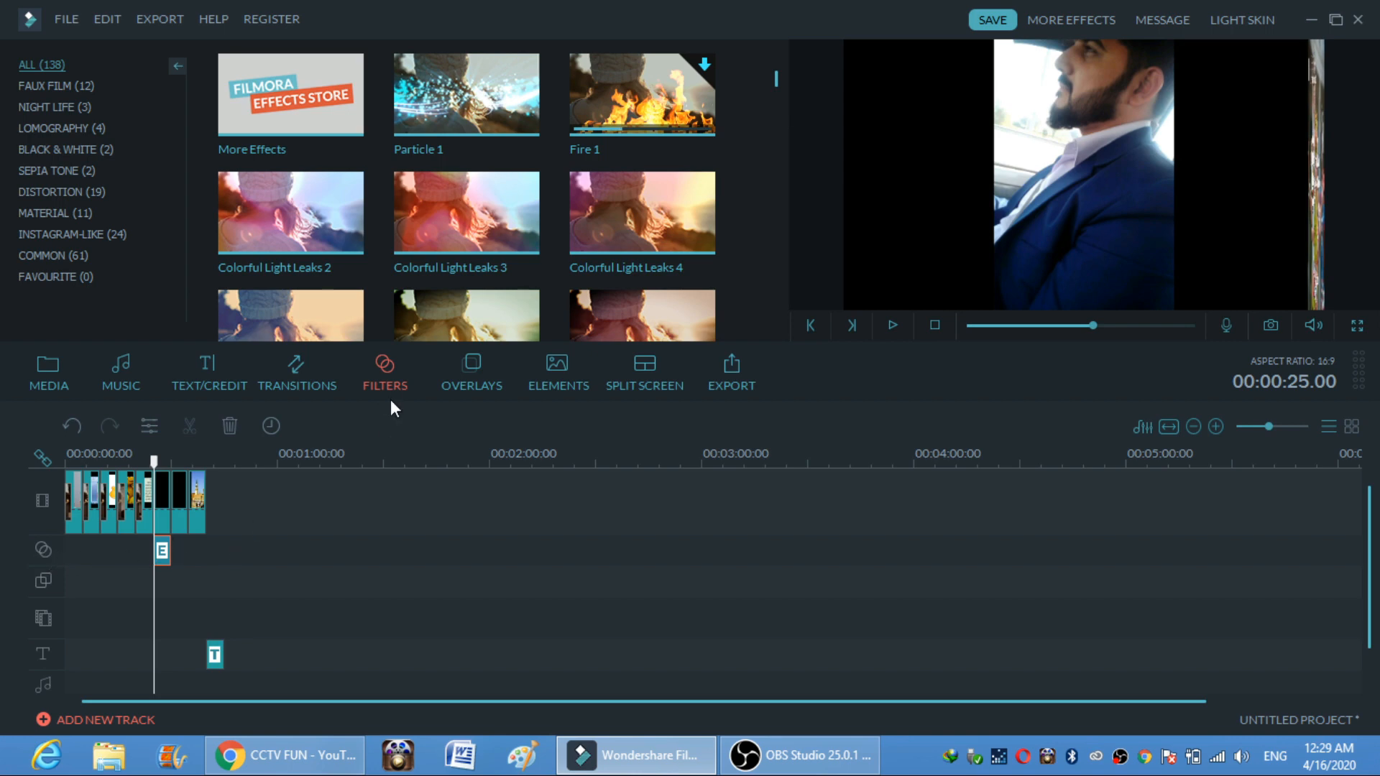
left_click(891, 325)
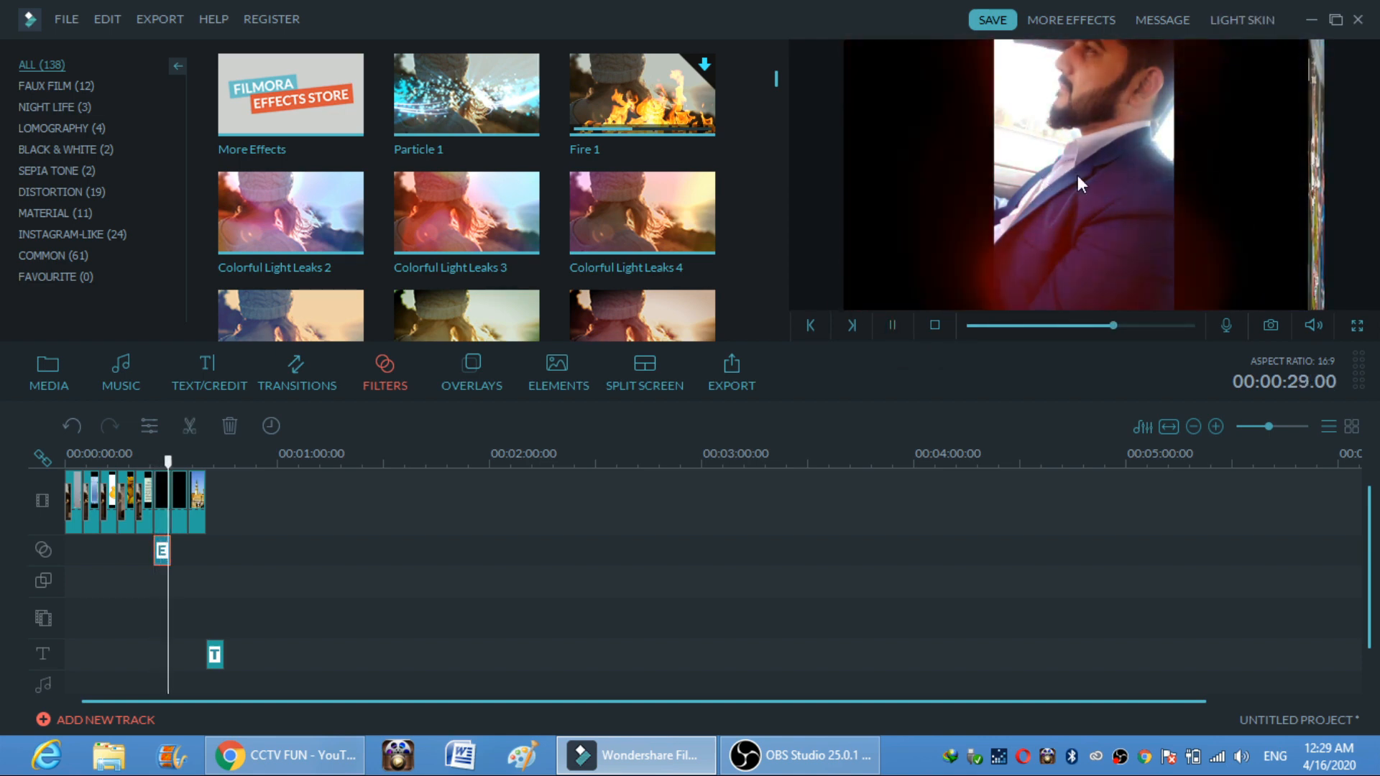
left_click(892, 327)
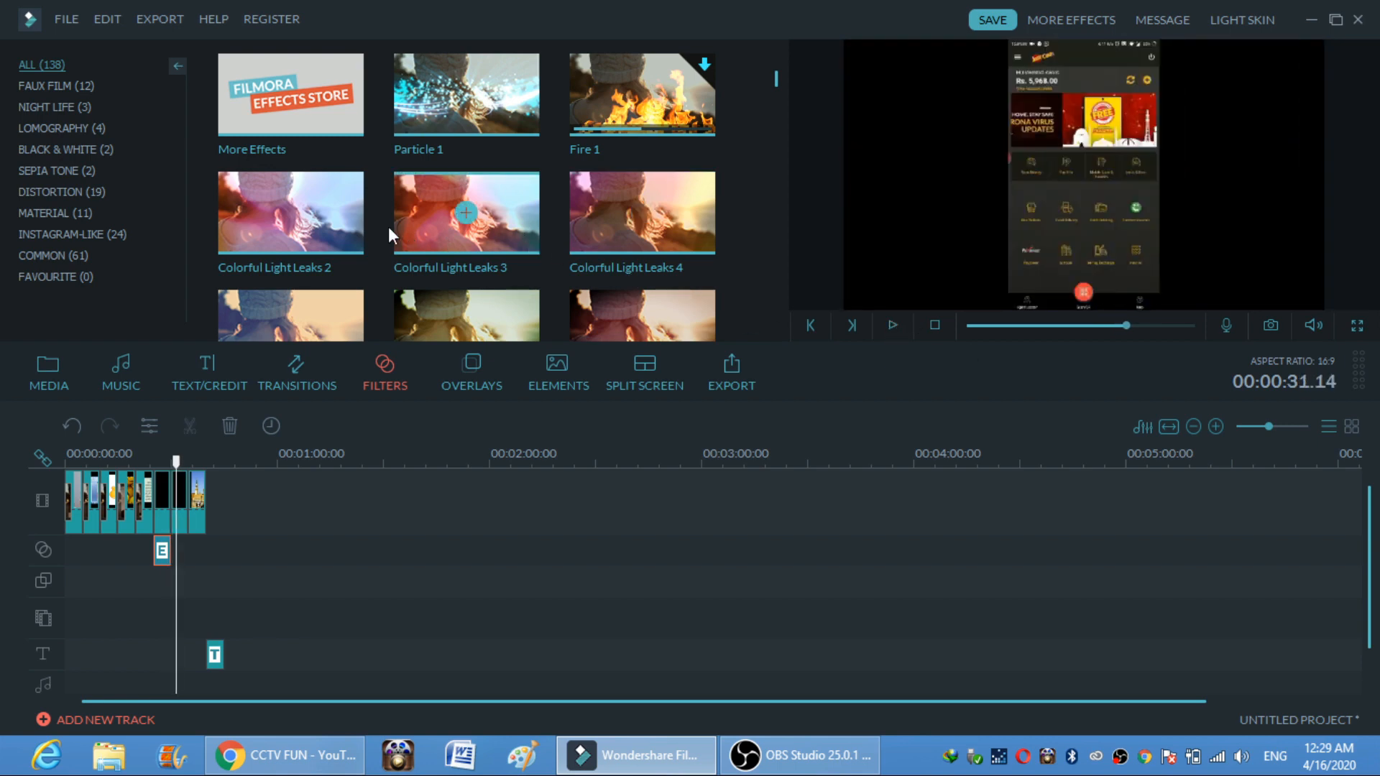
- Apply the Colorful Light Leaks 2 filter over the seventh image and play it back into the last image
left_click(347, 218)
left_click_drag(316, 296, 176, 520)
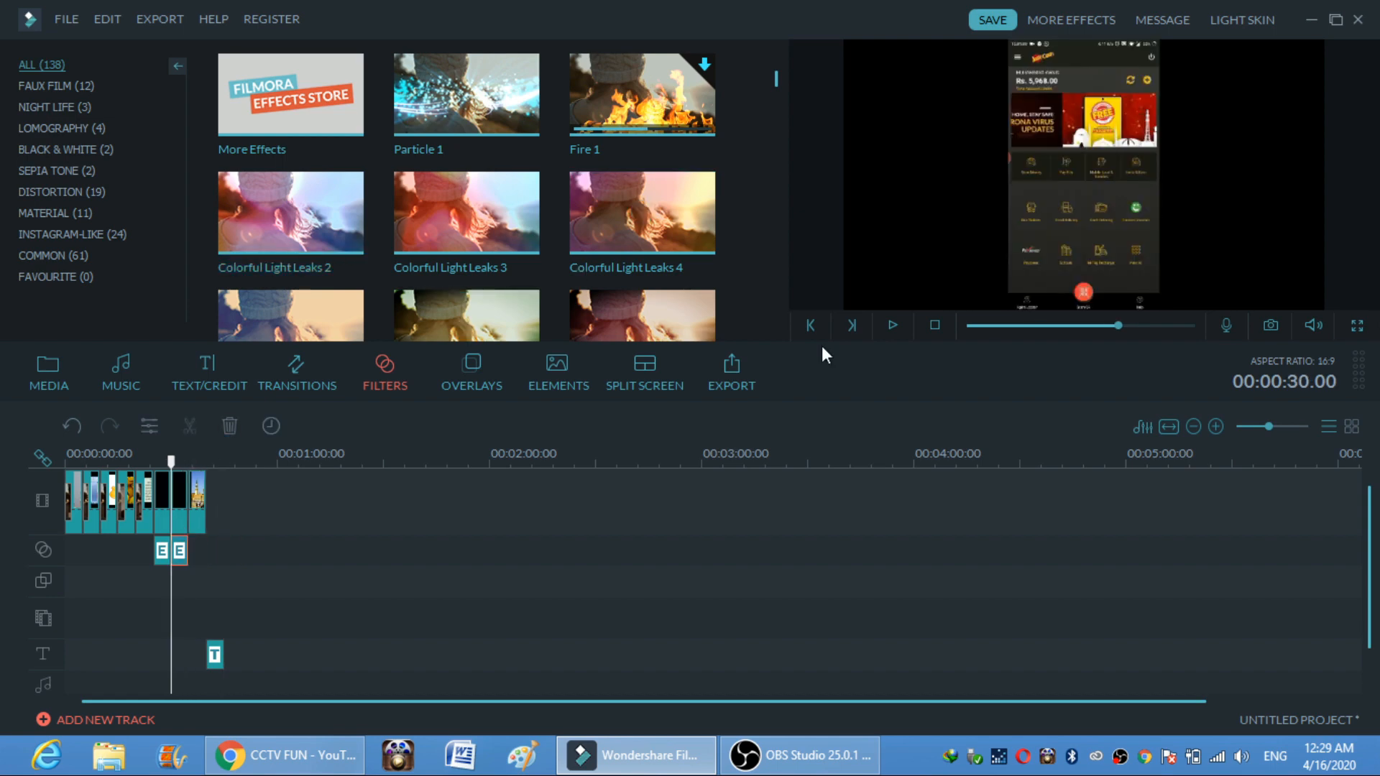
left_click(891, 326)
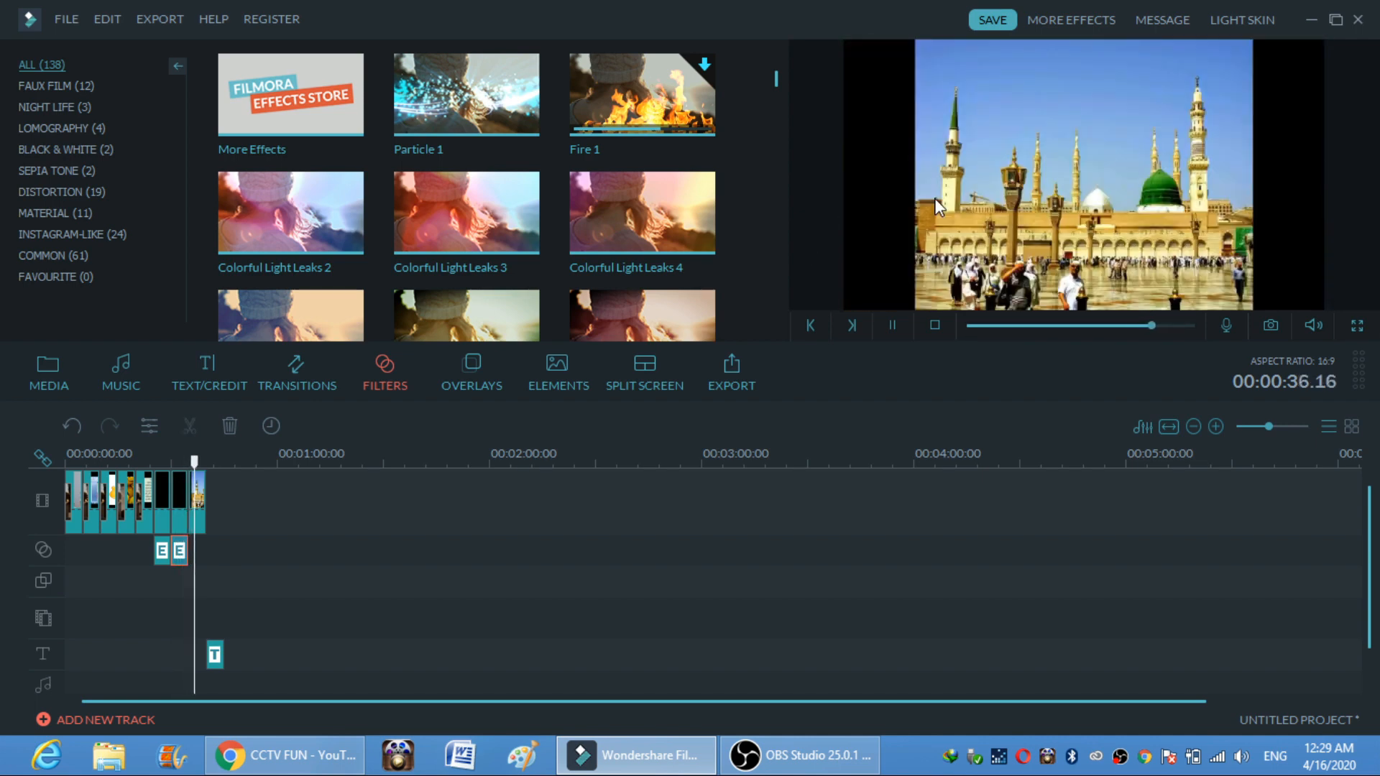
left_click(891, 323)
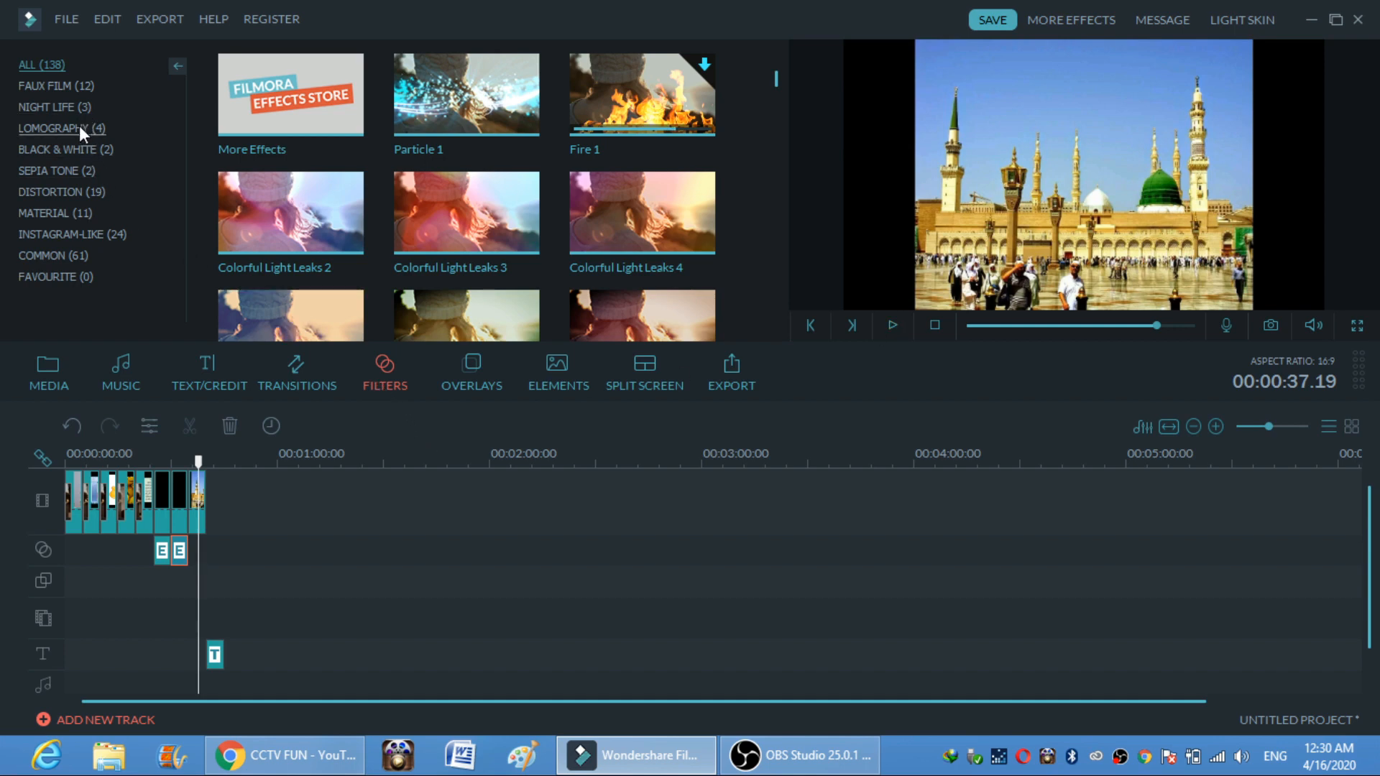
- Browse the Night Life and Lomography filters, and apply the Black & White filter Willow over the last image, playing back the result
left_click(64, 110)
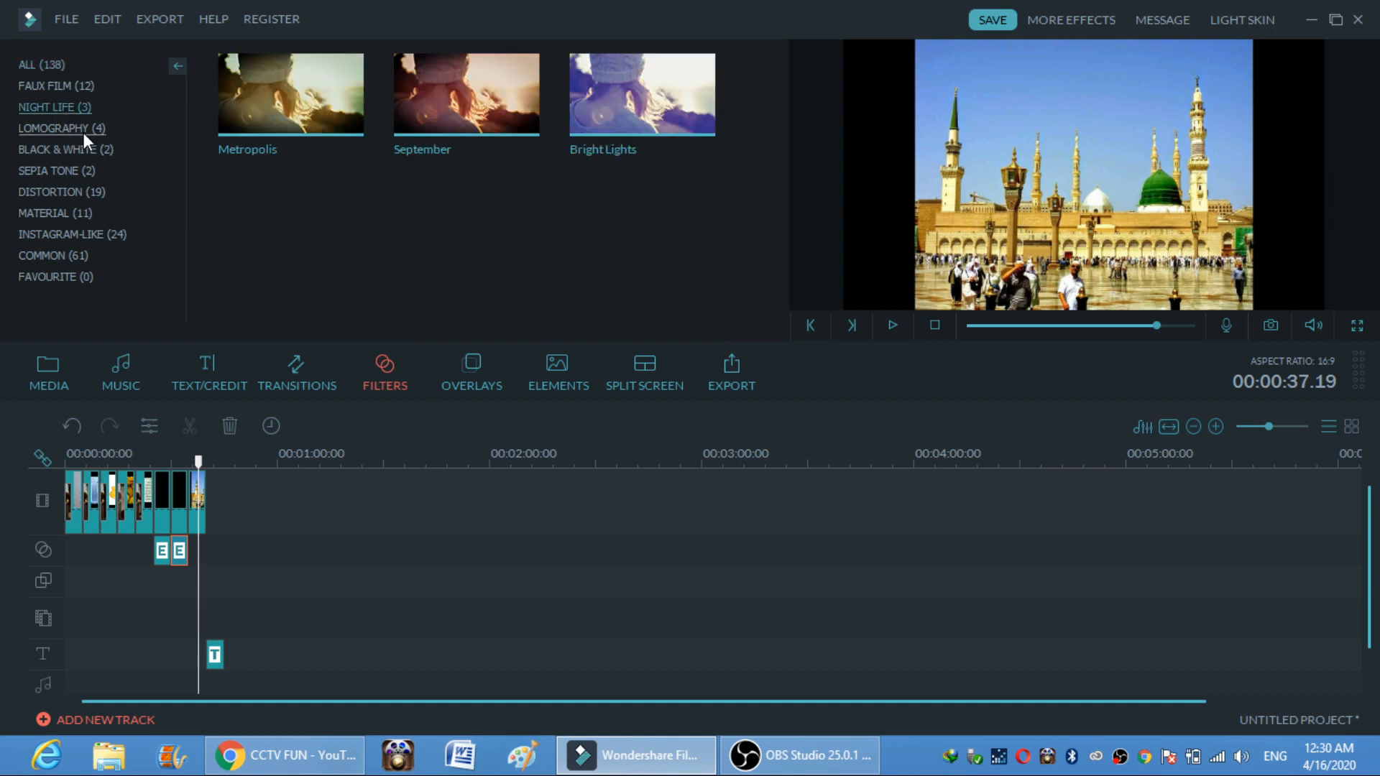
left_click(84, 132)
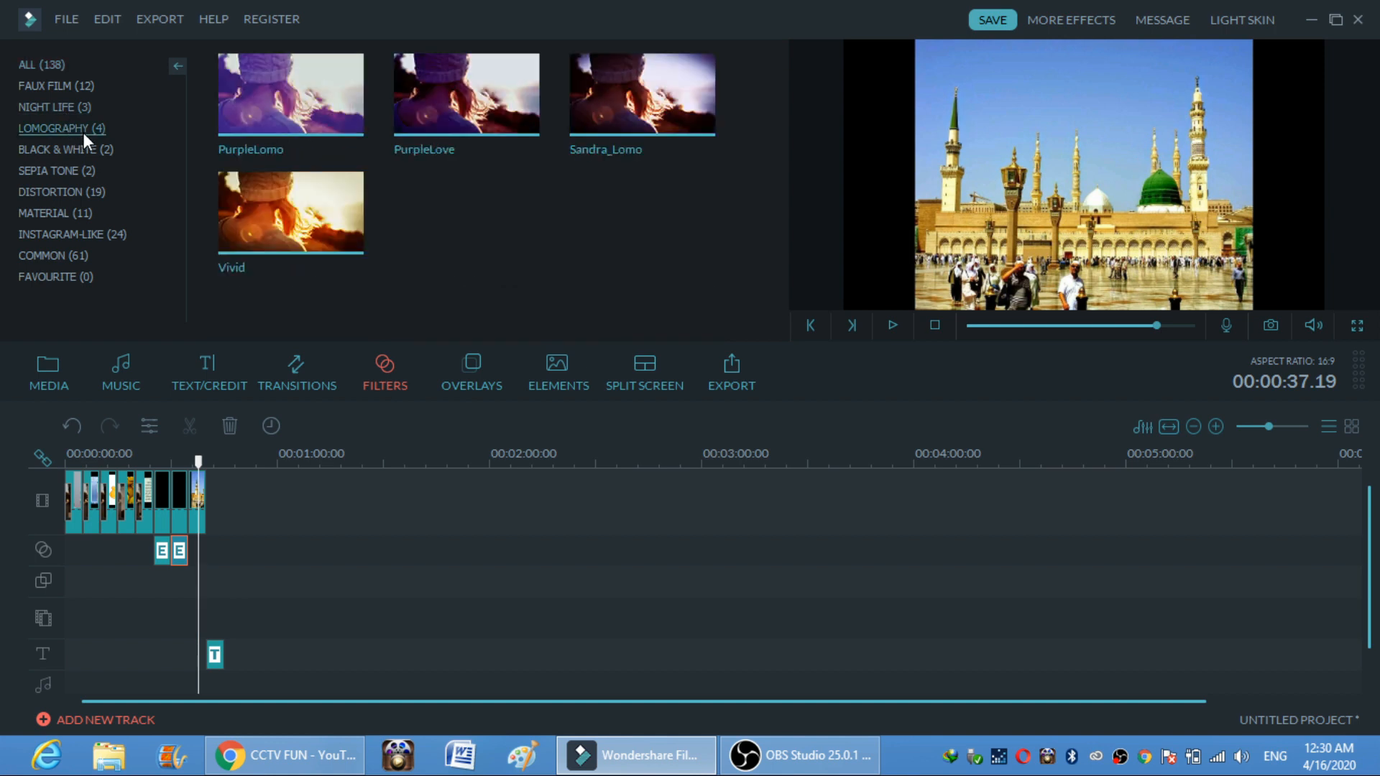
left_click(68, 151)
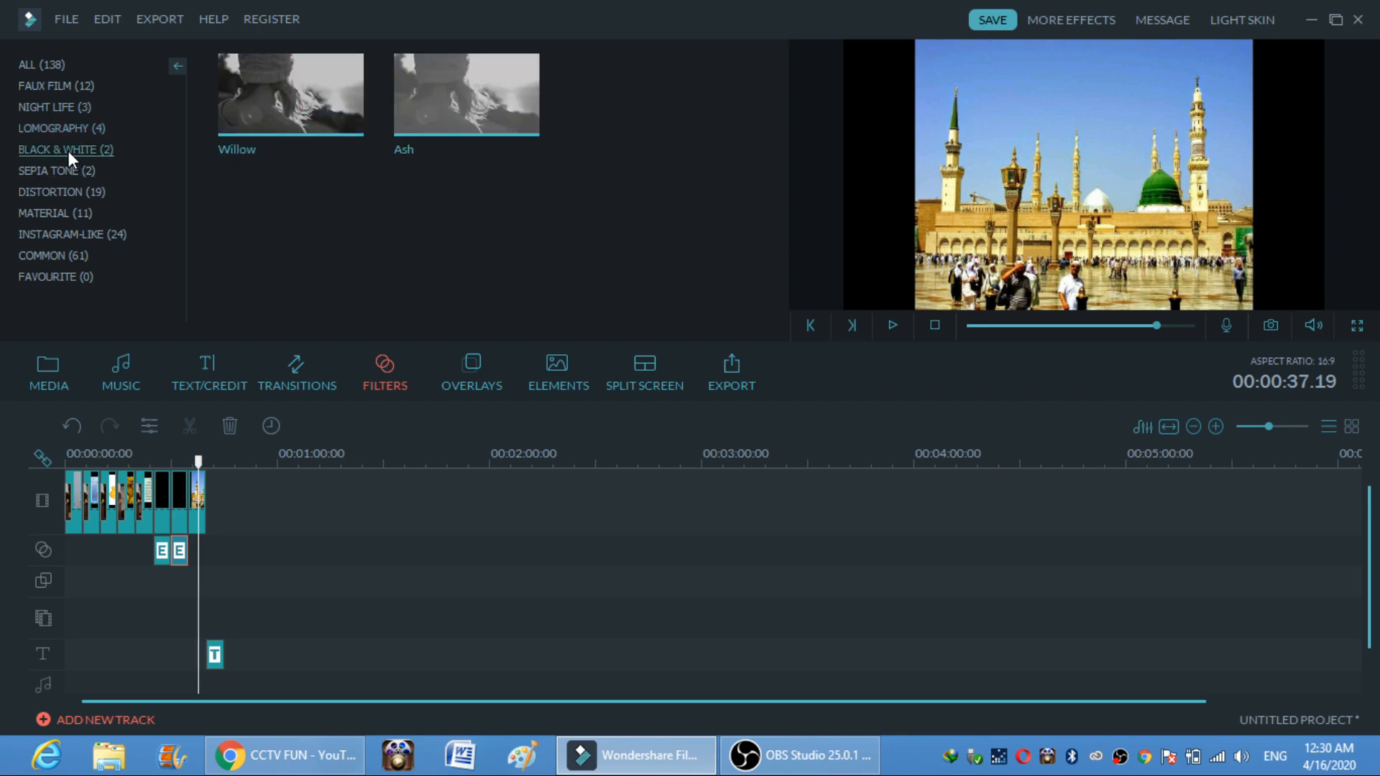
left_click(338, 105)
left_click_drag(235, 391, 196, 528)
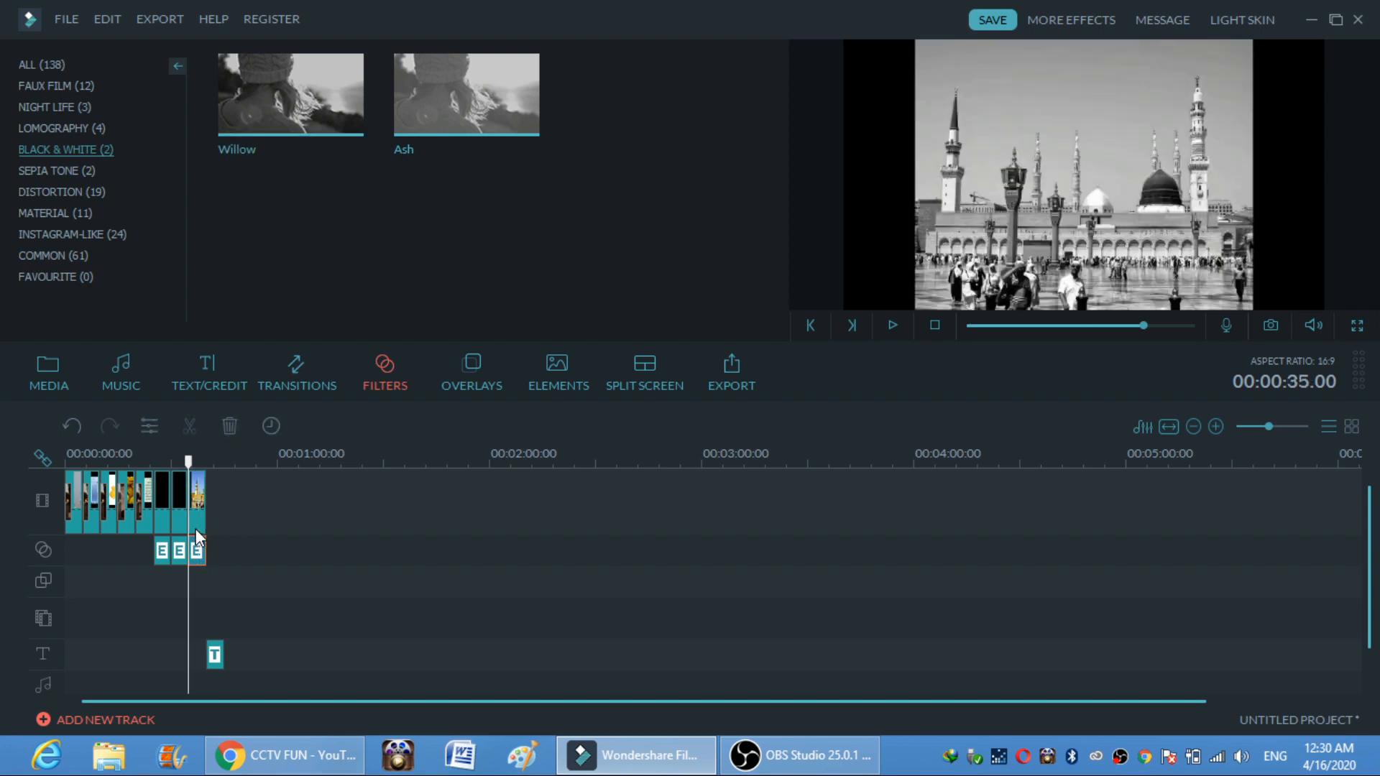
left_click(891, 325)
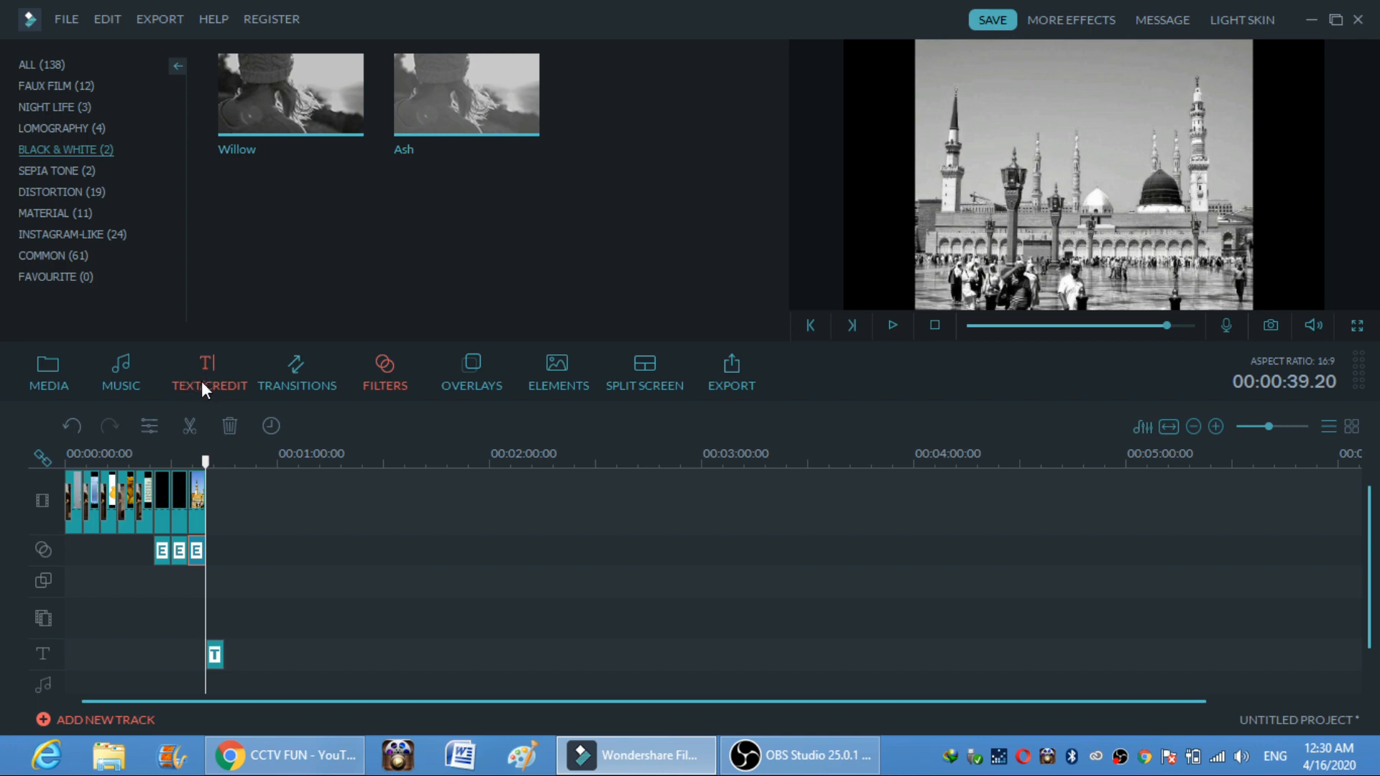
- Apply the Bokeh 5 overlay, extend it from the last image back across the whole image sequence, and play back the result
left_click(481, 388)
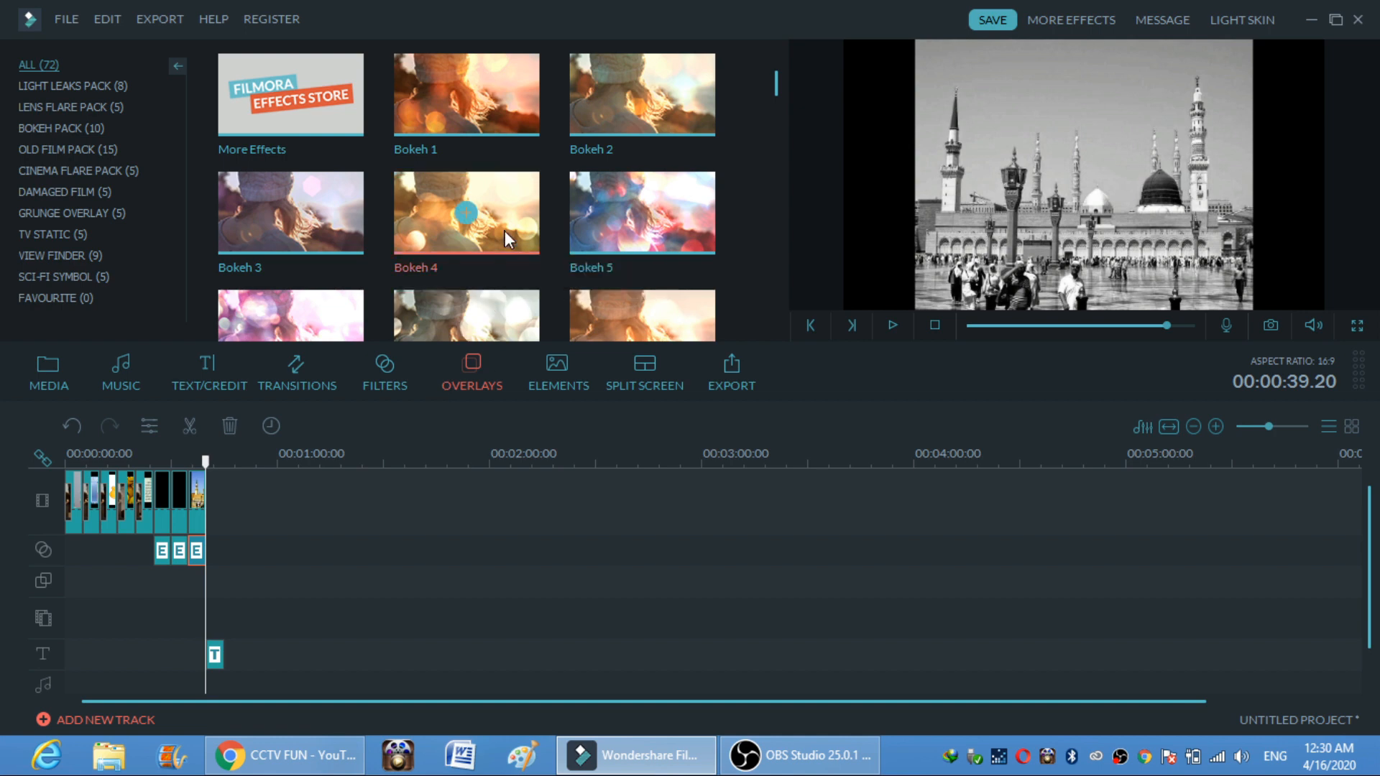
left_click(617, 230)
left_click_drag(607, 222, 188, 597)
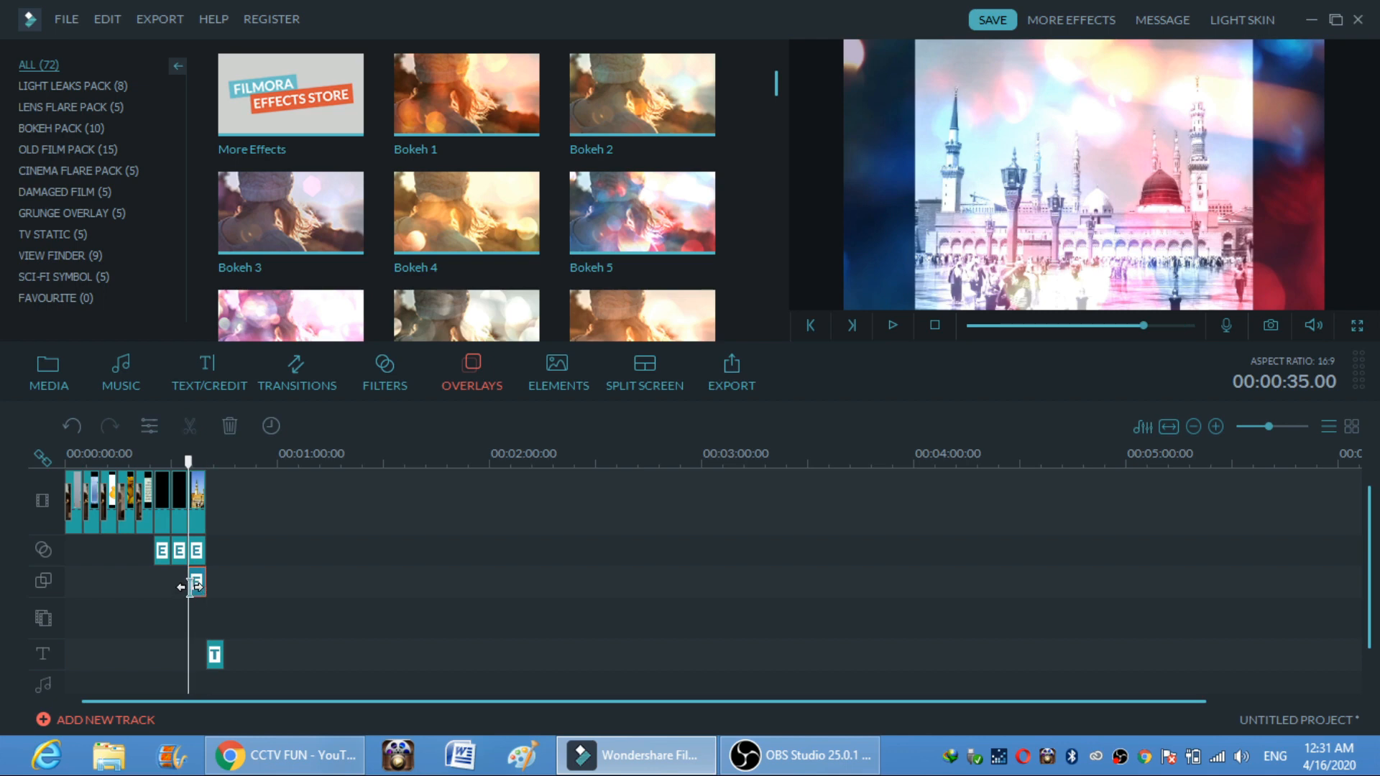
left_click_drag(190, 587, 74, 586)
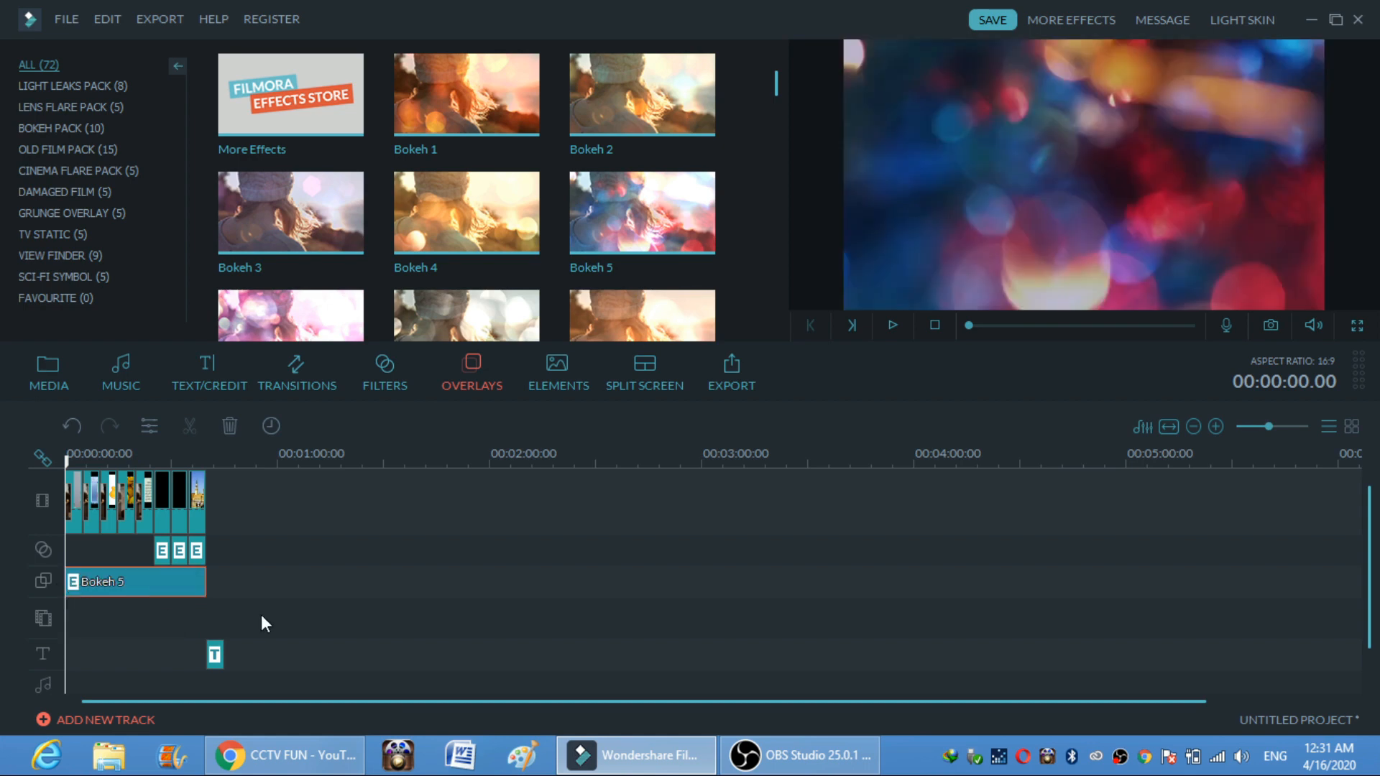
left_click(895, 329)
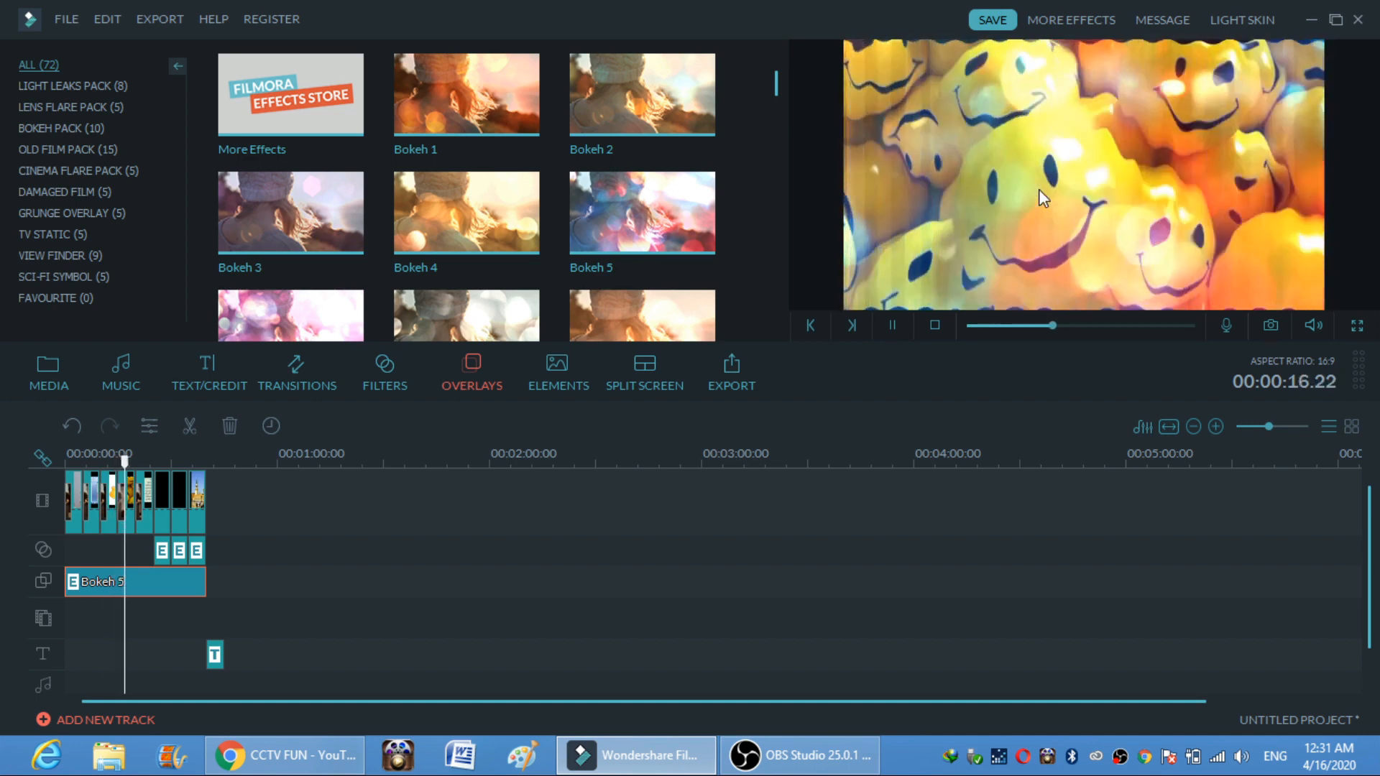
left_click(892, 325)
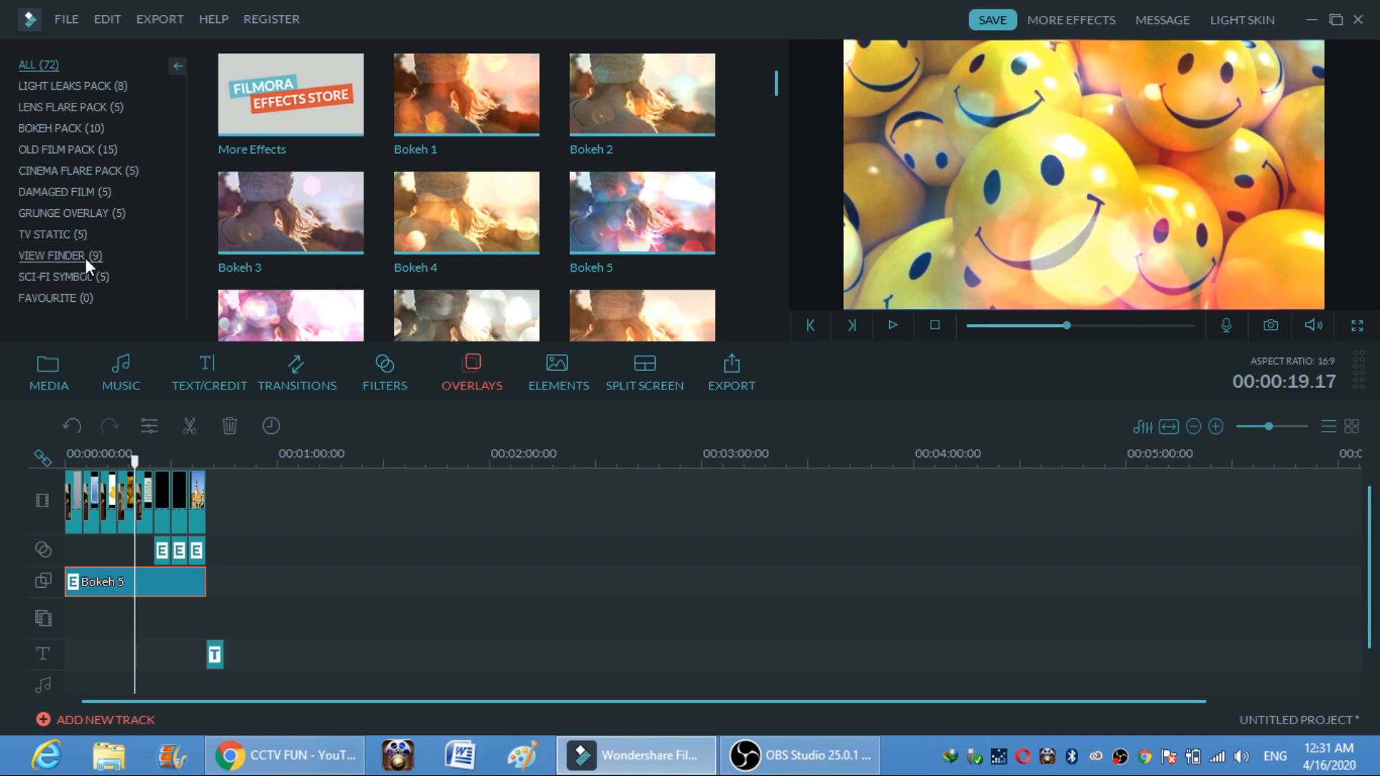
- Browse the TV Static, Damaged Film and Old Film overlays, and place Old Film 5 over the first image, playing back the result
left_click(72, 239)
left_click(81, 199)
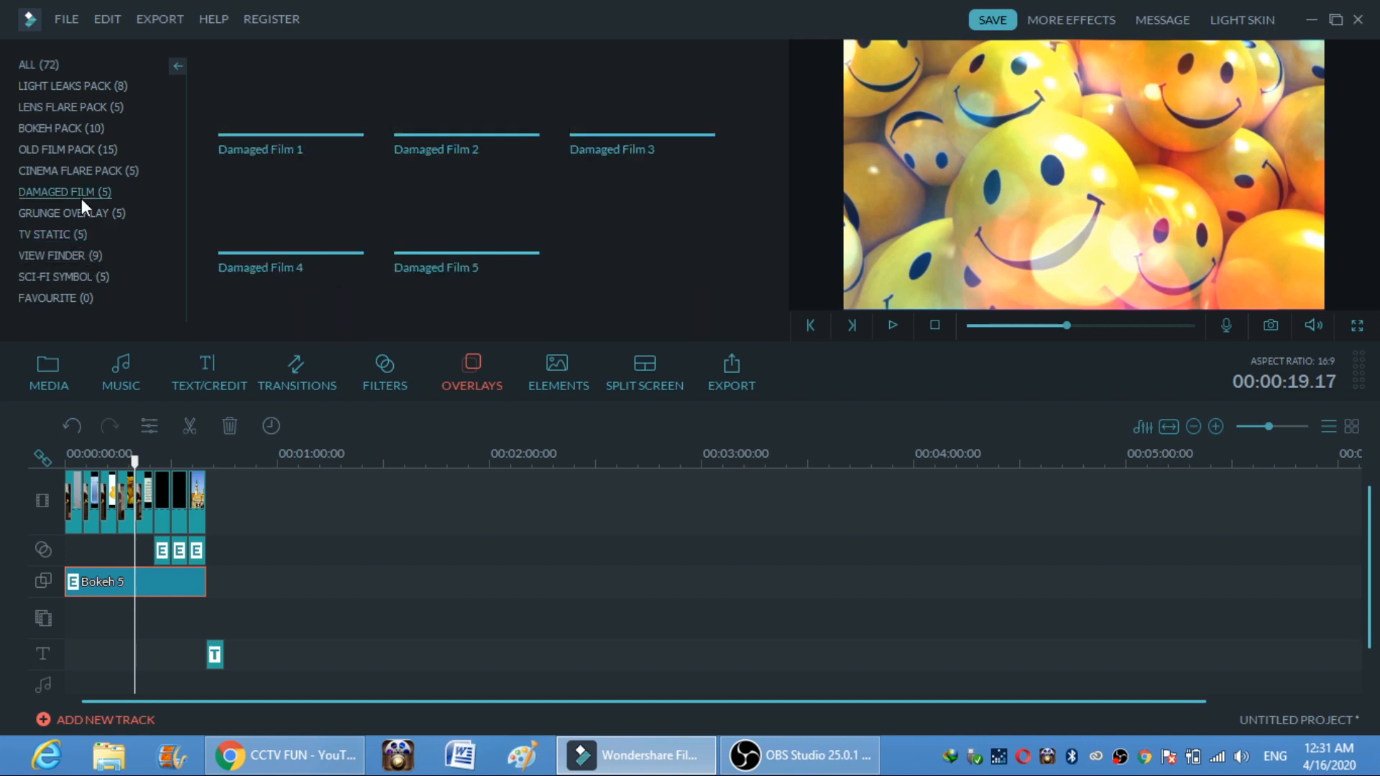
left_click(92, 150)
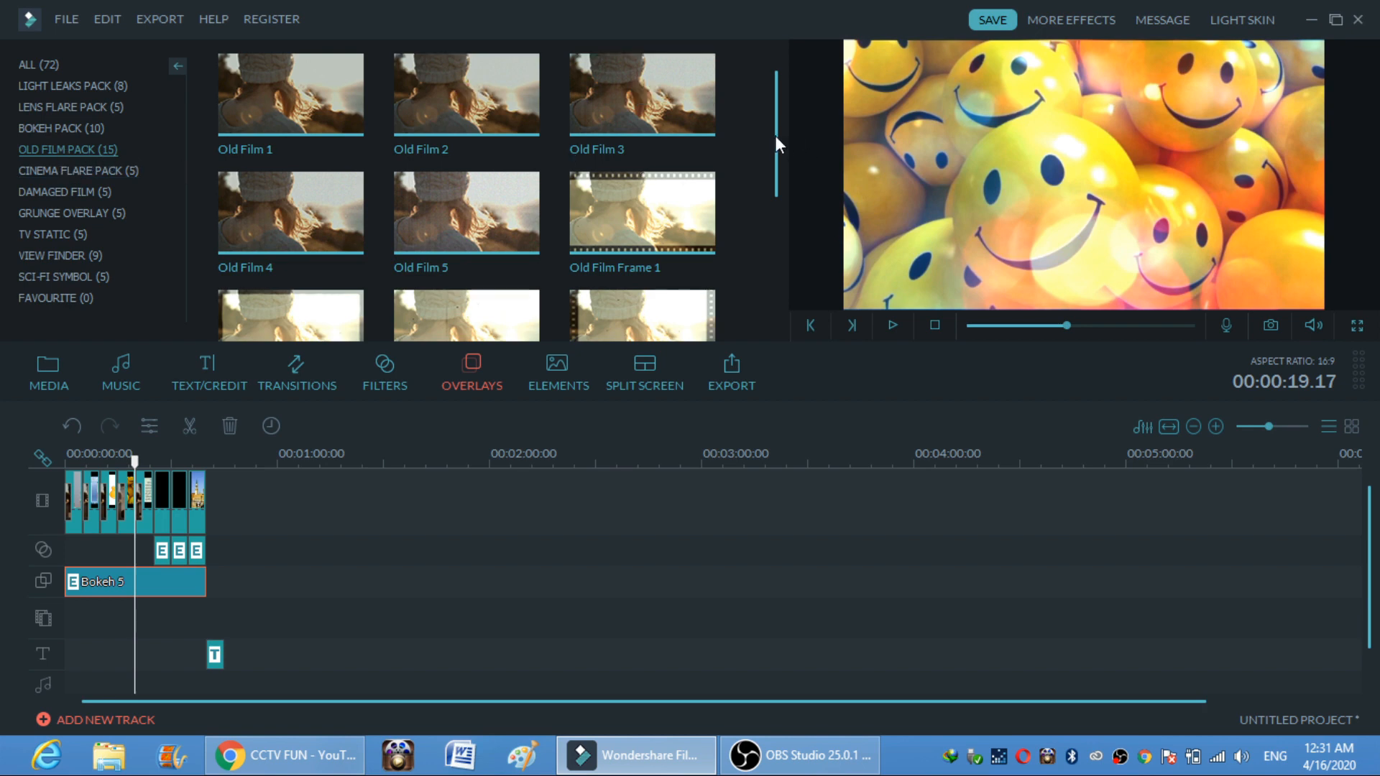
left_click_drag(775, 135, 774, 173)
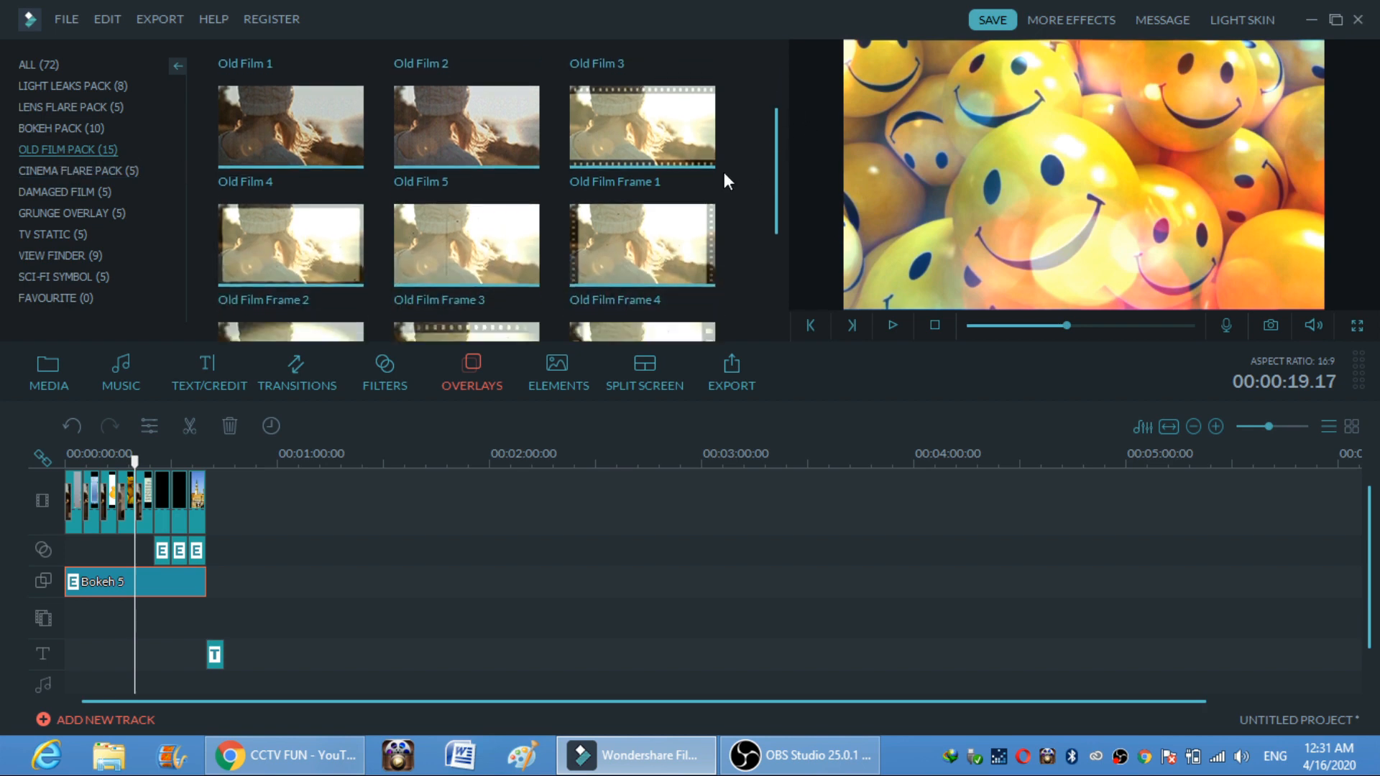
left_click_drag(502, 130, 79, 619)
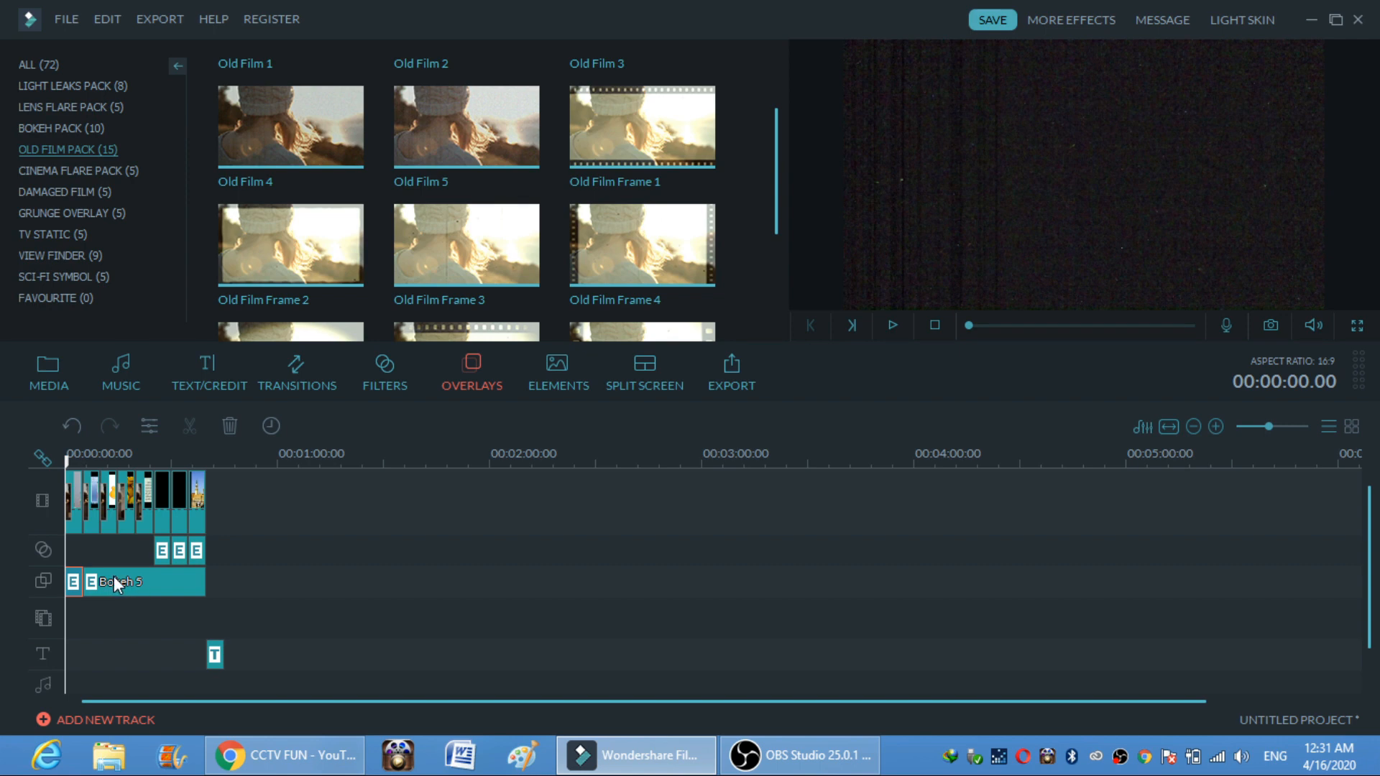
left_click(893, 326)
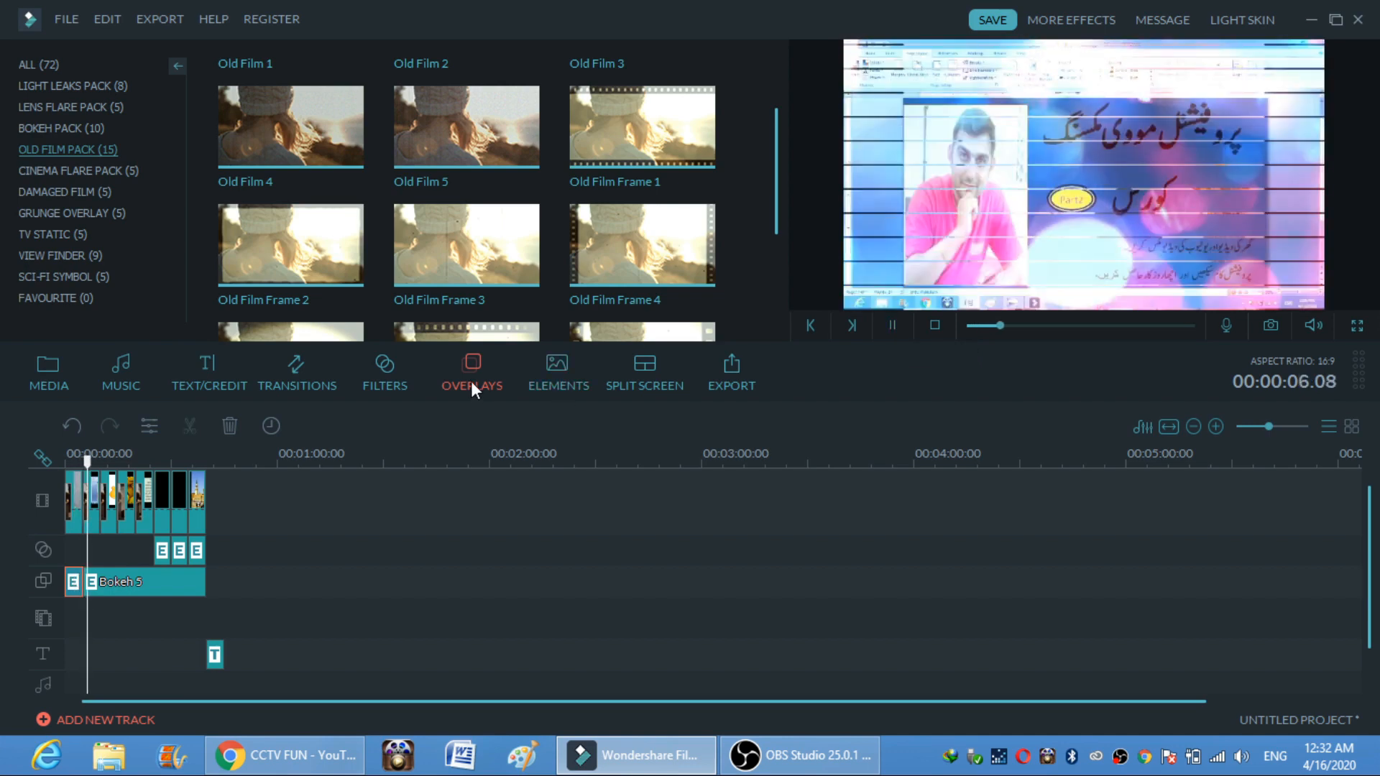
left_click(891, 325)
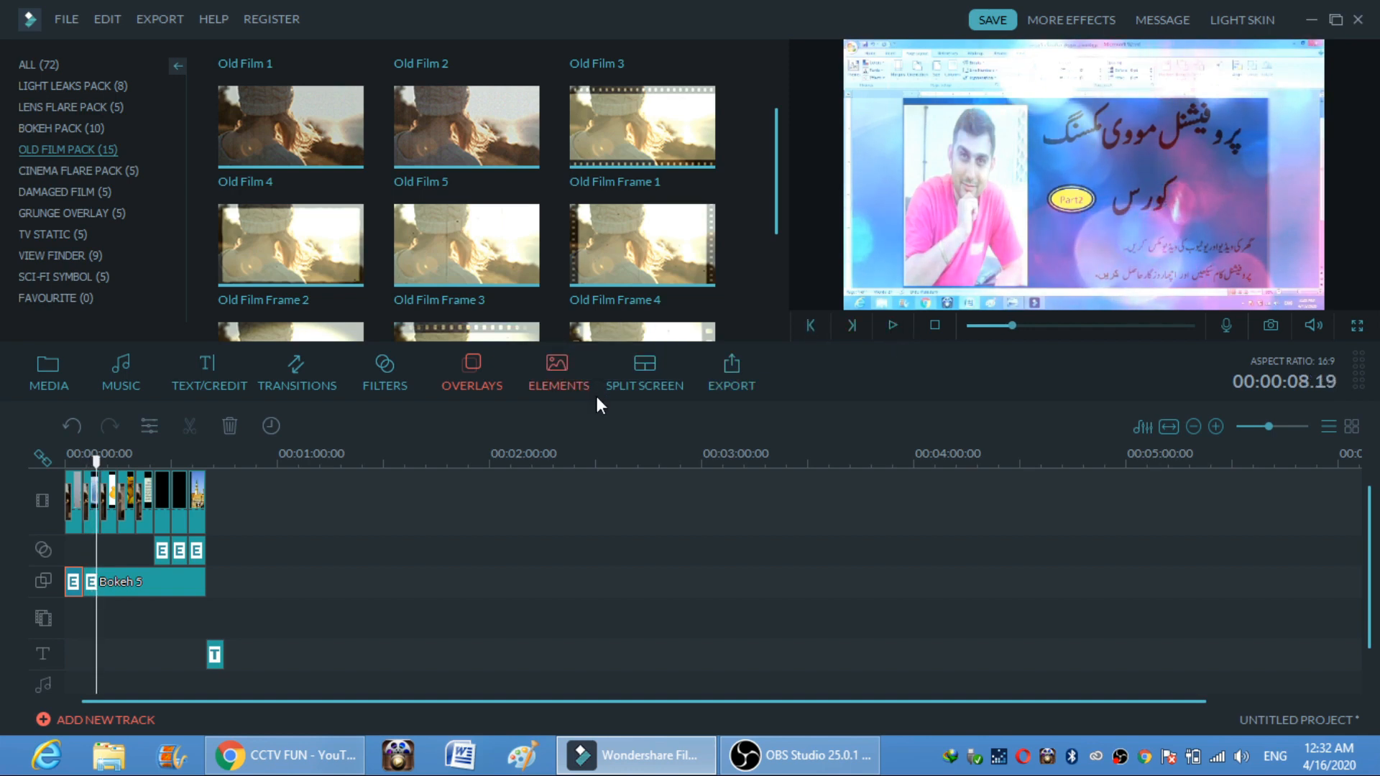
- Add the Shapes 1 element from the element library over the last image and play back its animation
left_click(572, 385)
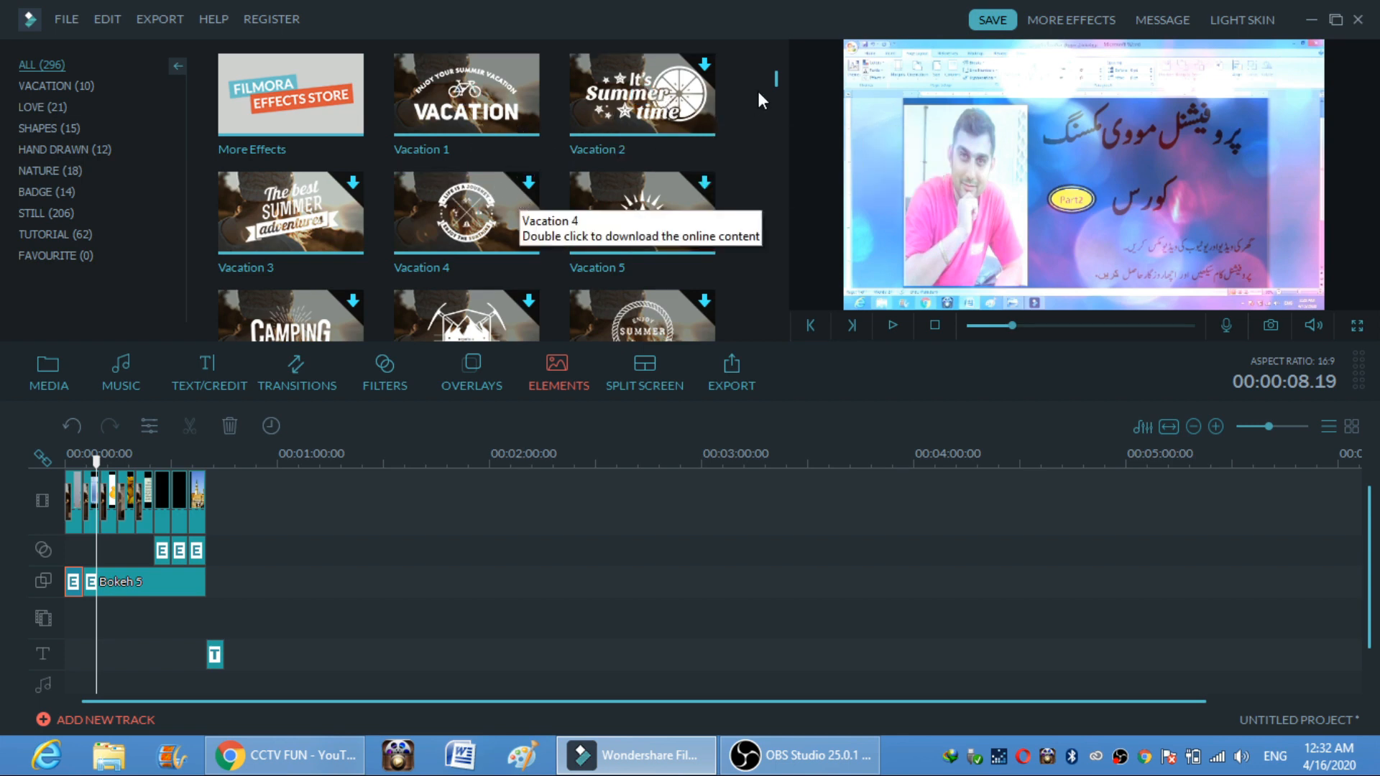
left_click_drag(776, 84, 778, 118)
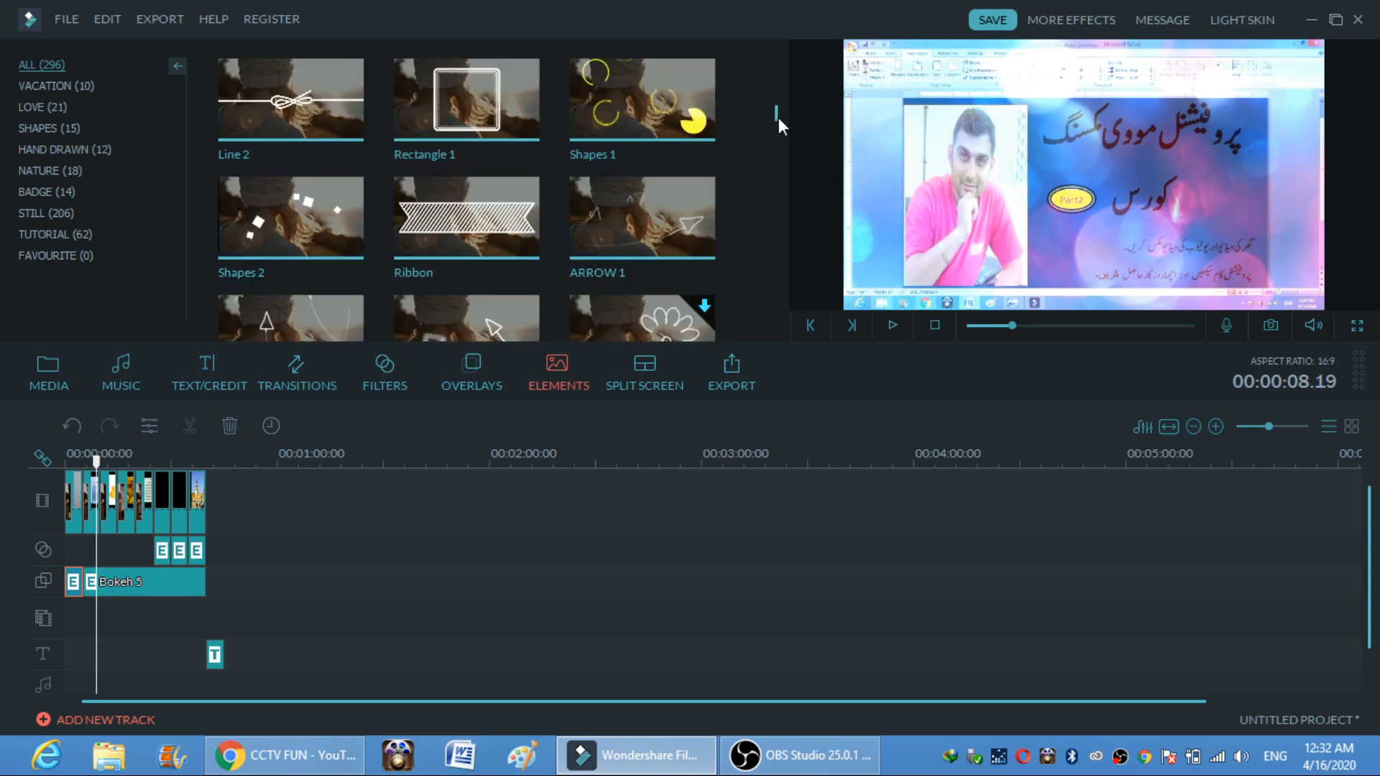
left_click(686, 123)
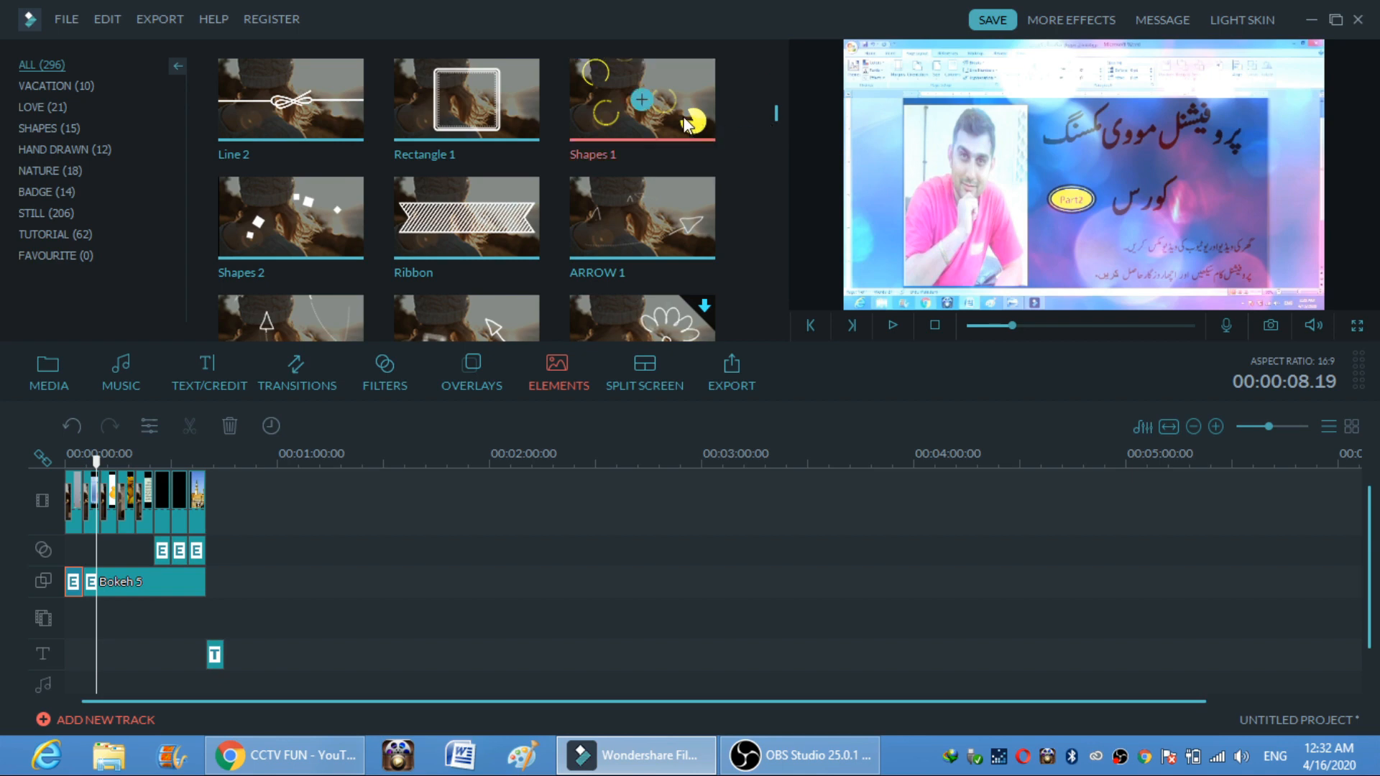
left_click_drag(687, 124, 200, 610)
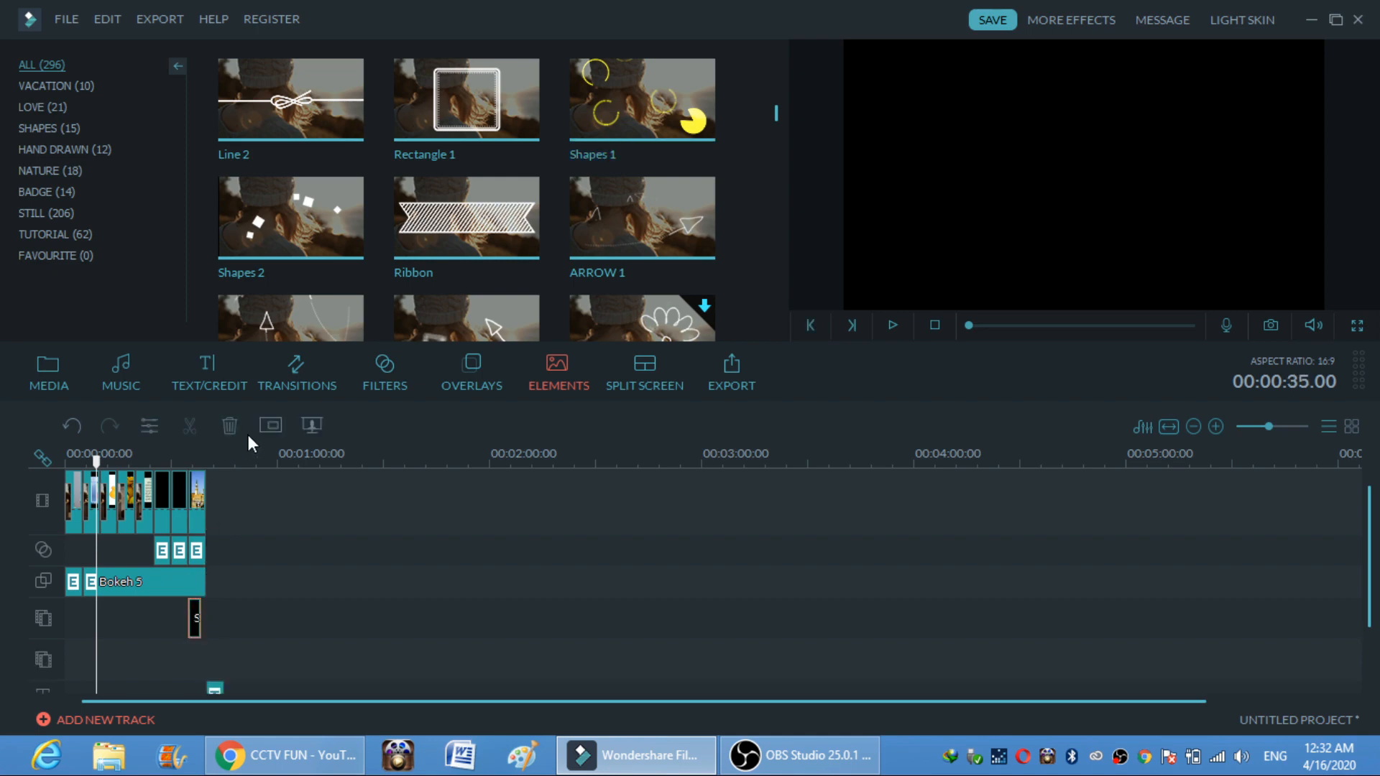
left_click(189, 460)
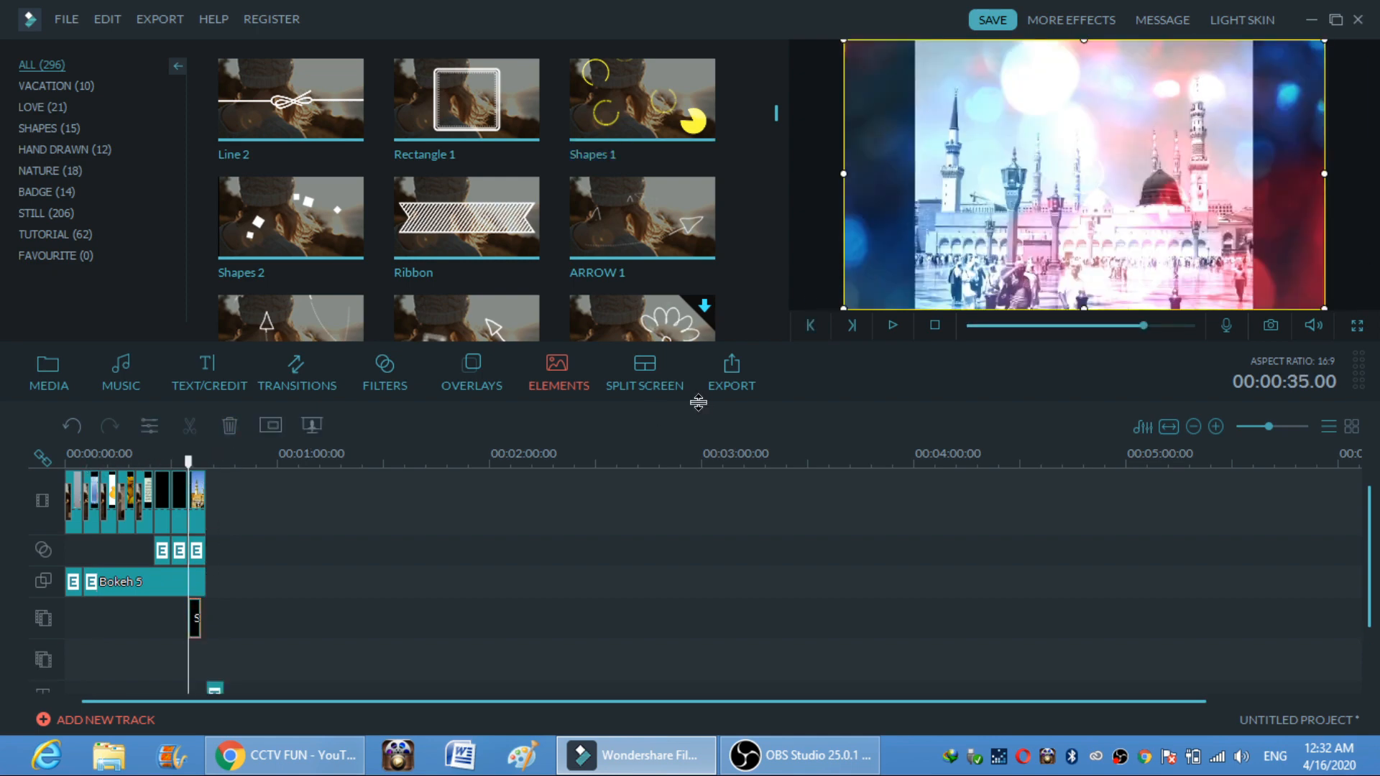
left_click(893, 325)
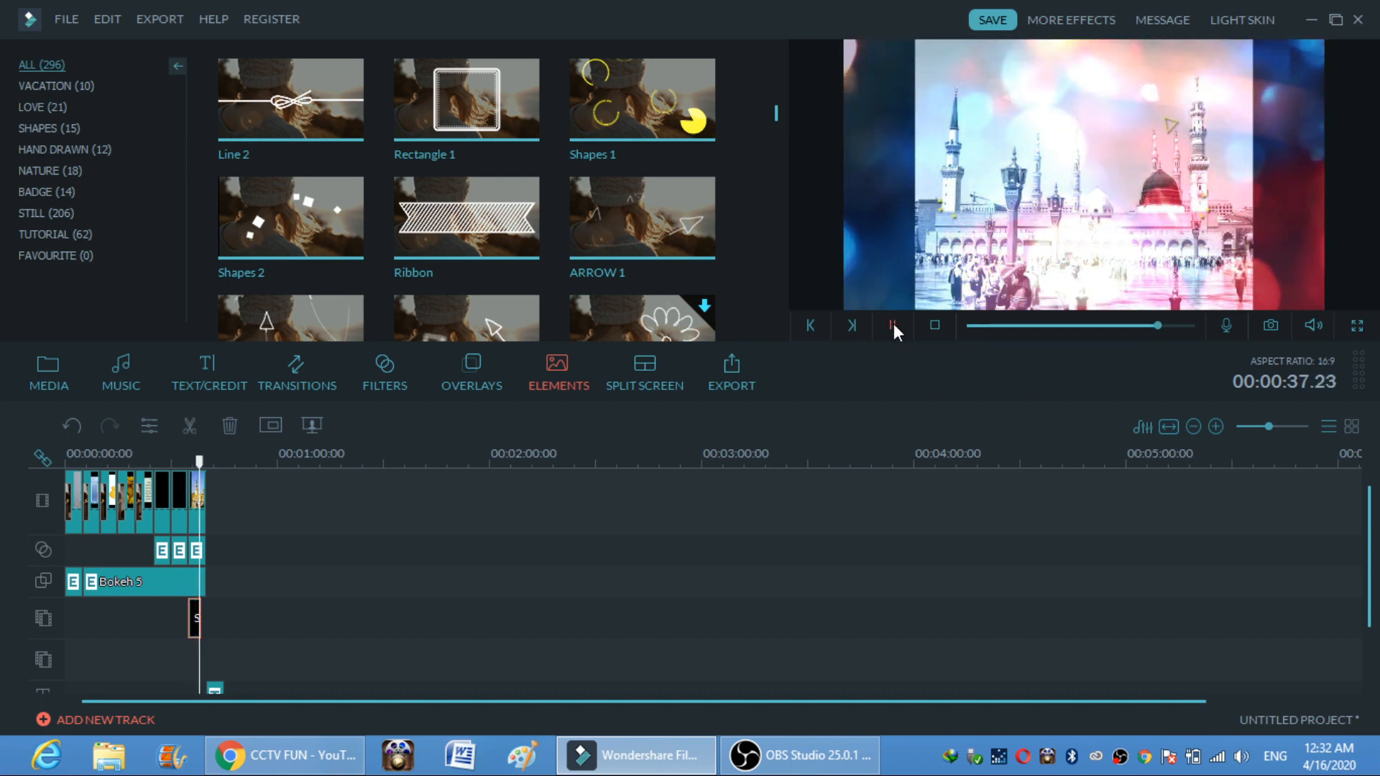
left_click_drag(214, 466, 191, 465)
key("space")
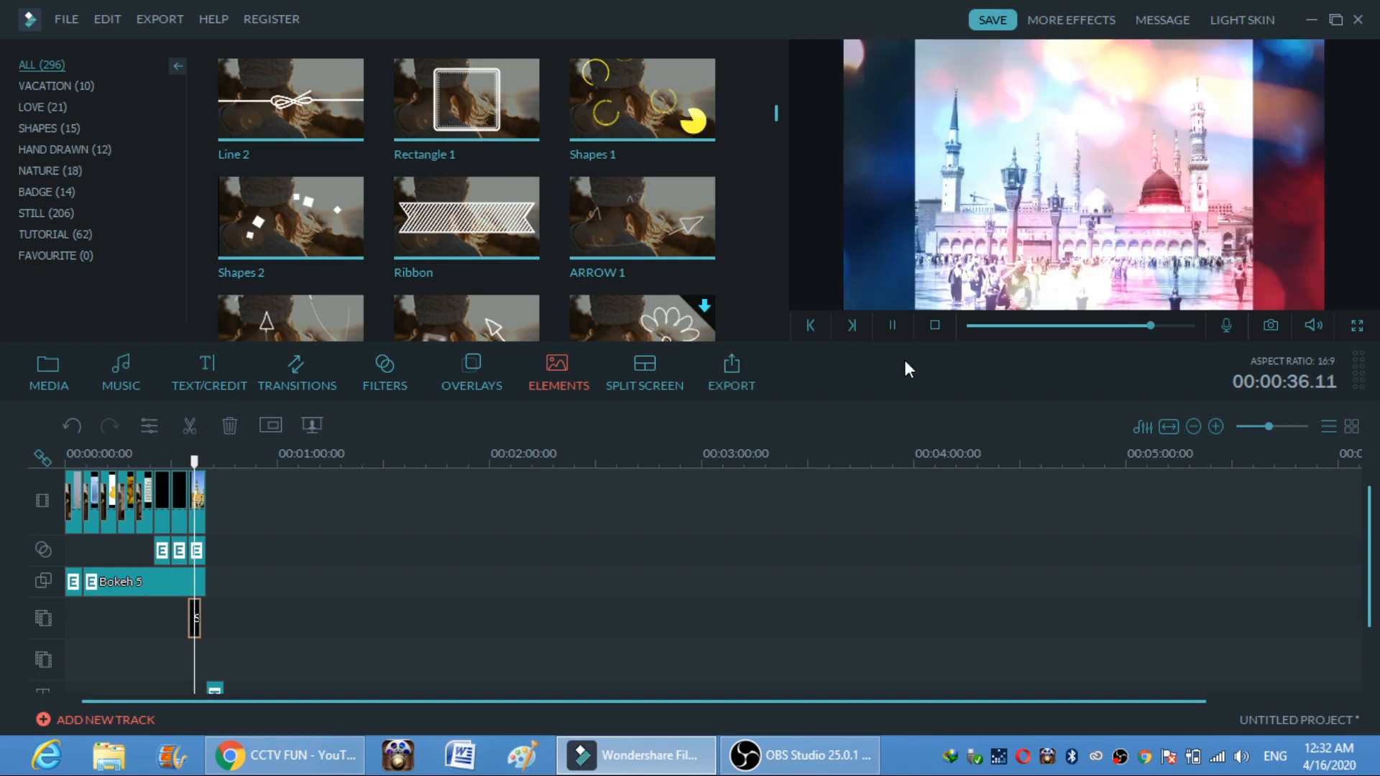
left_click(892, 325)
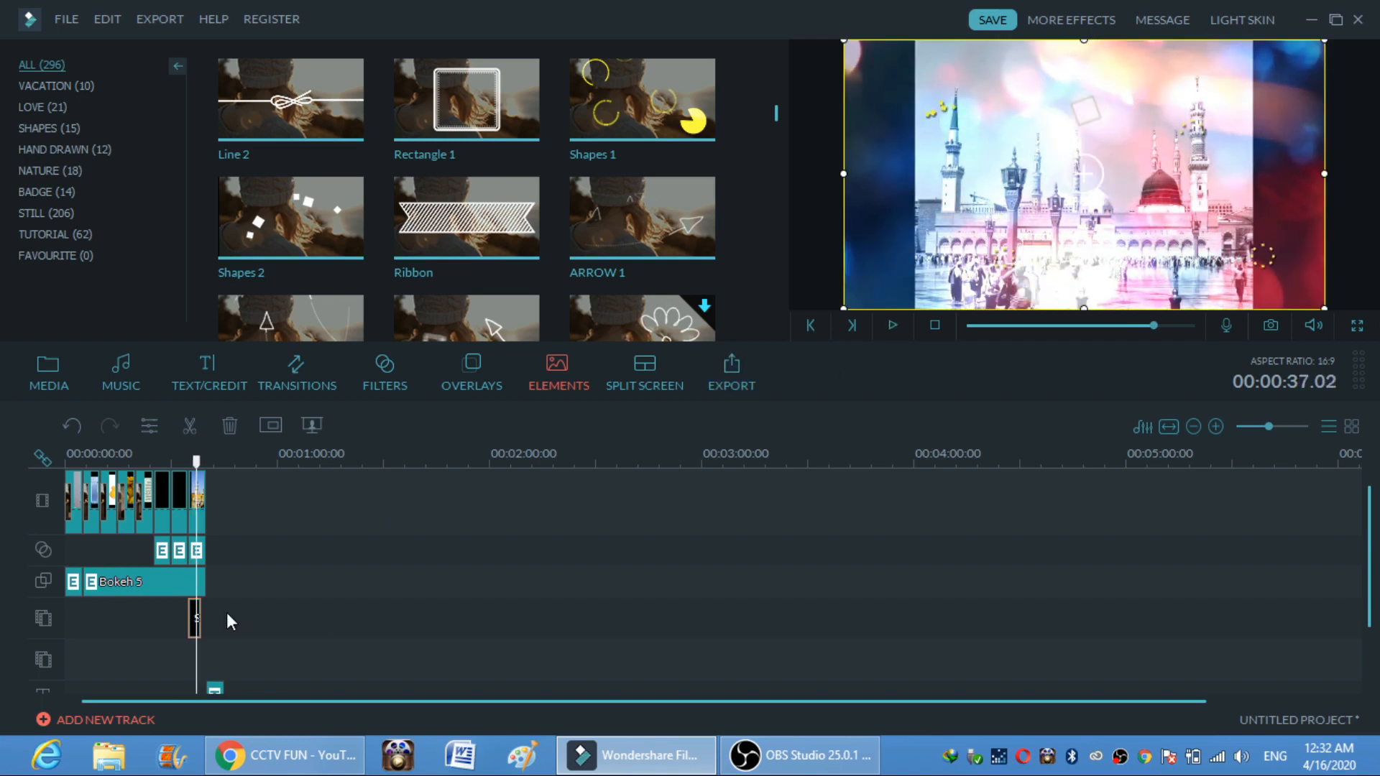
- Try to stretch the Shapes 1 element beyond its start and end on the timeline, and scrub through it
left_click_drag(189, 618, 172, 622)
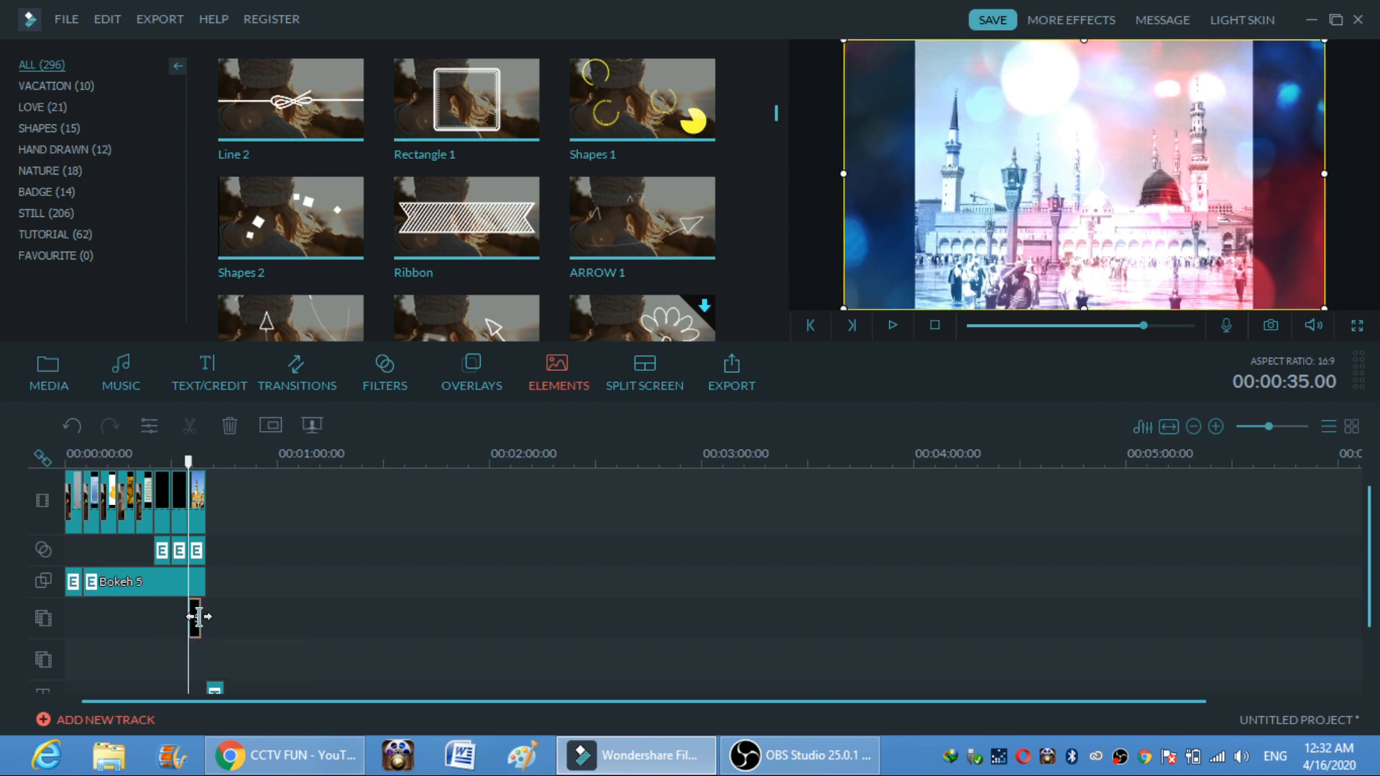
left_click_drag(201, 618, 217, 618)
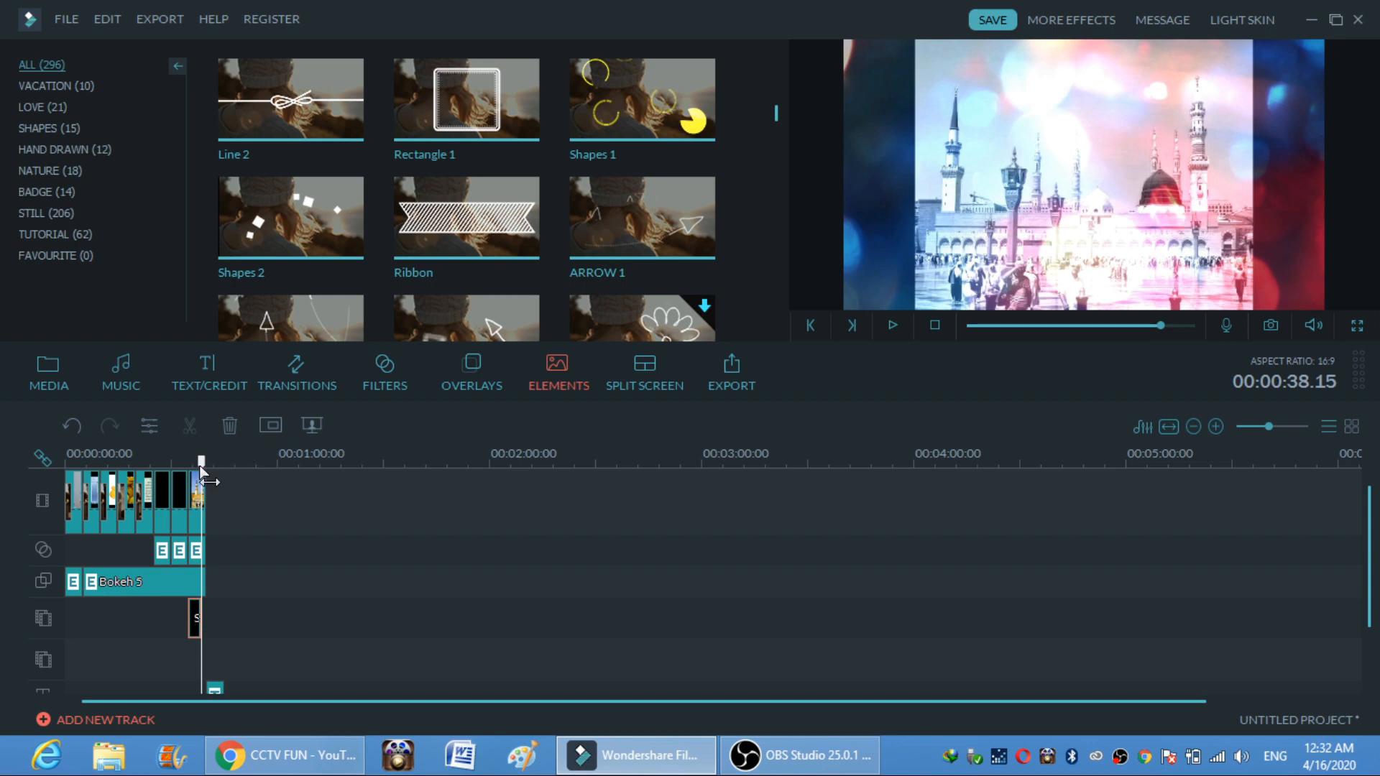
left_click_drag(201, 467, 193, 466)
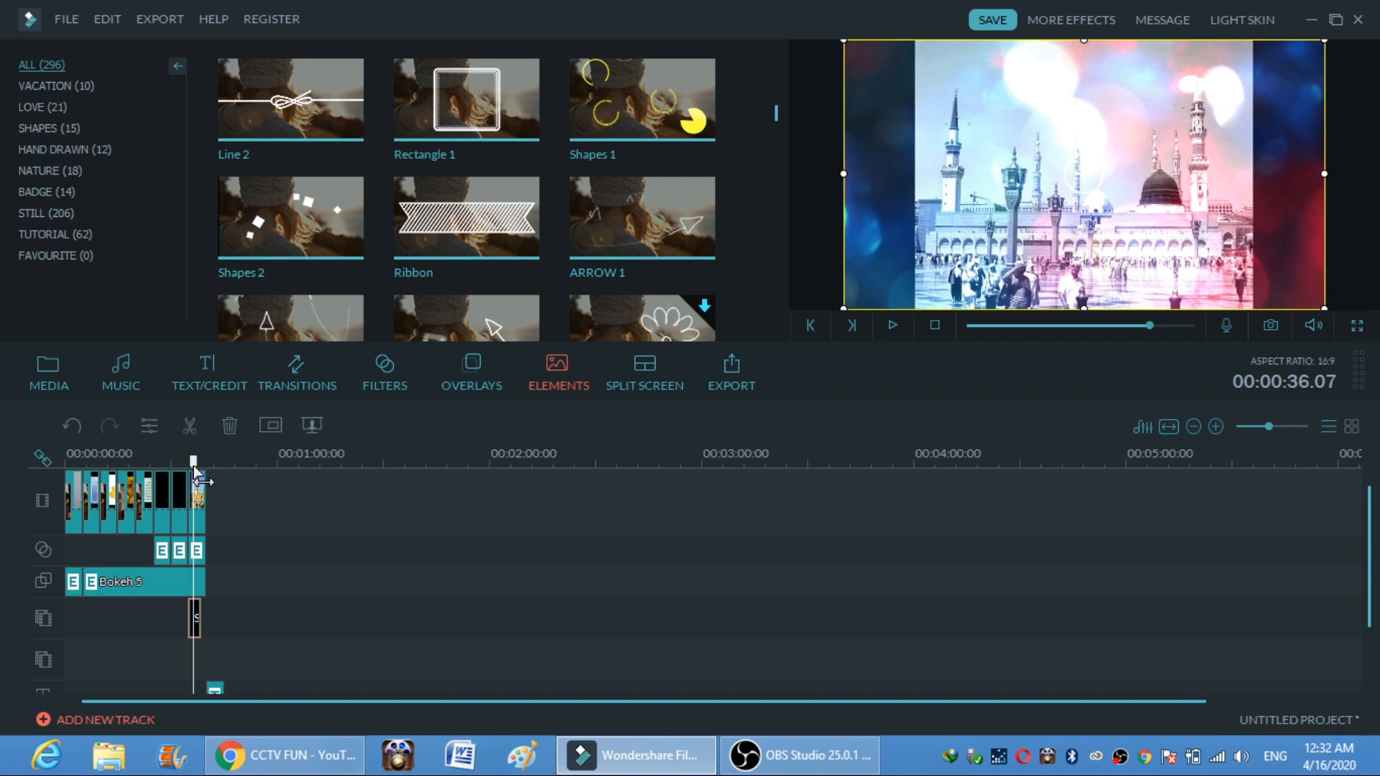
- Add the Line 2 element over the seventh image and play it back into the last image
mouse_move(674, 208)
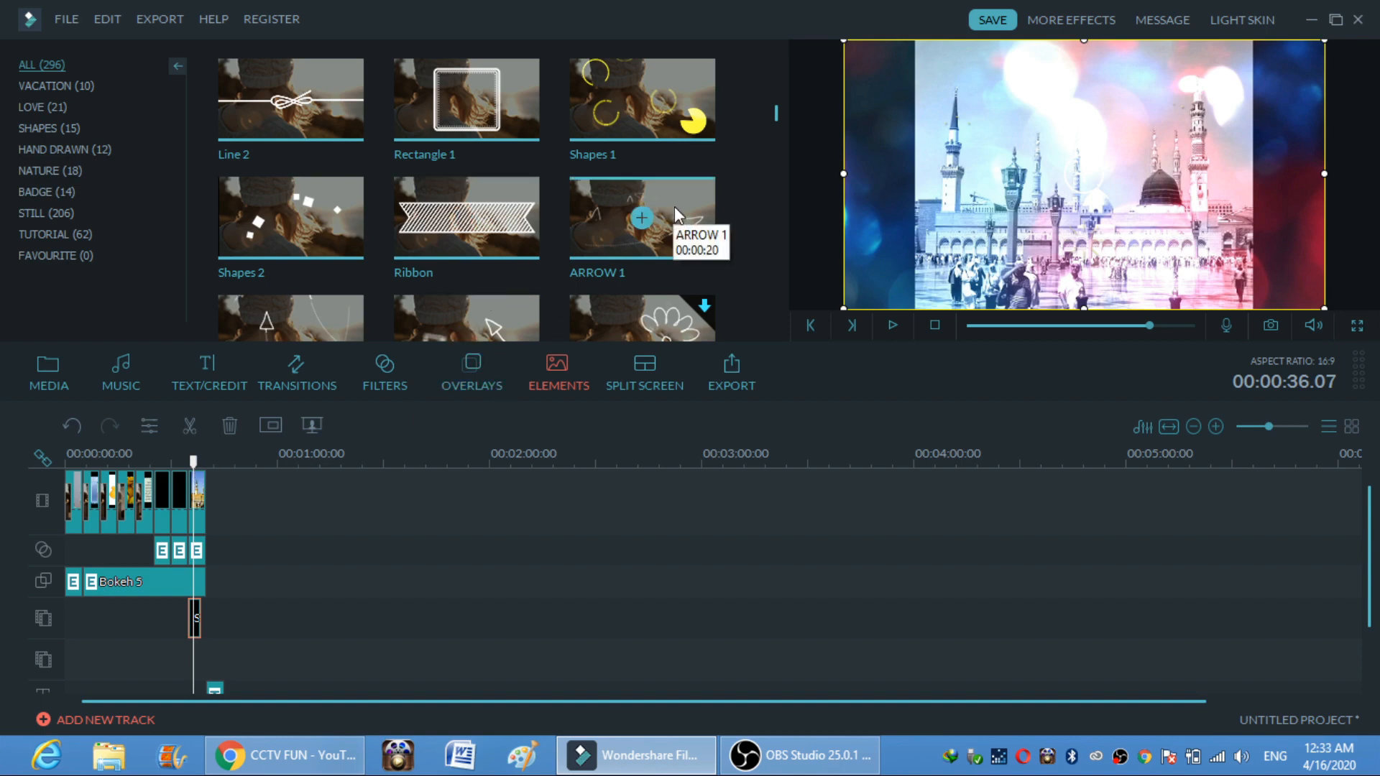
mouse_move(467, 119)
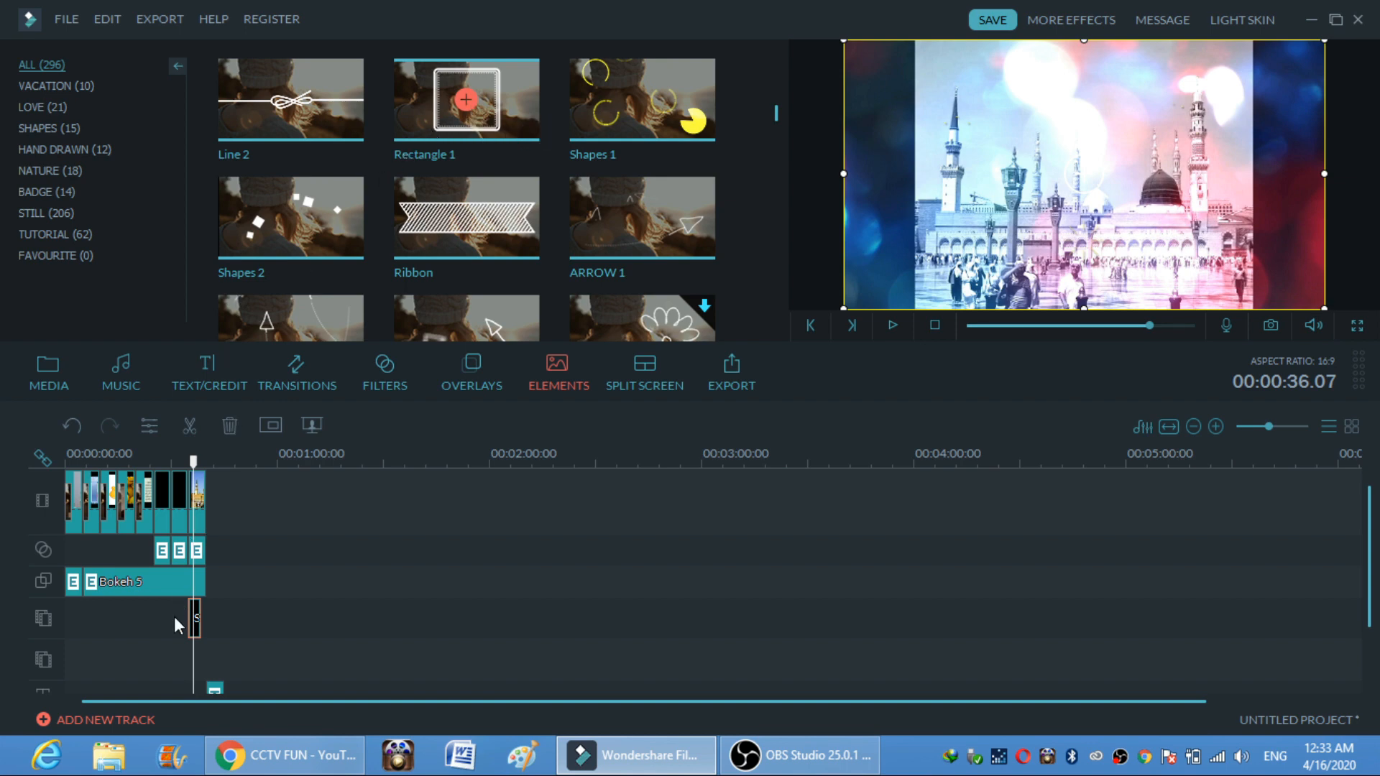
mouse_move(346, 106)
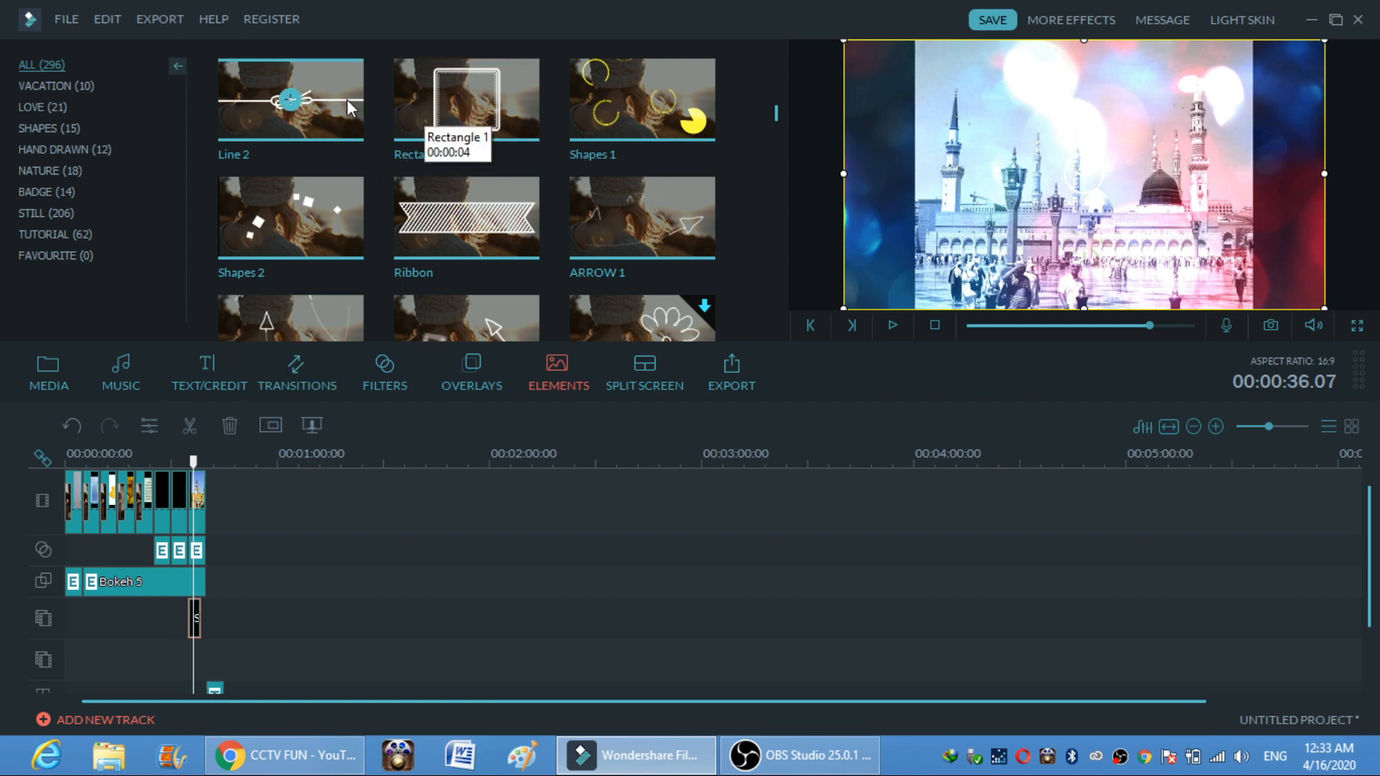
left_click_drag(346, 106, 176, 611)
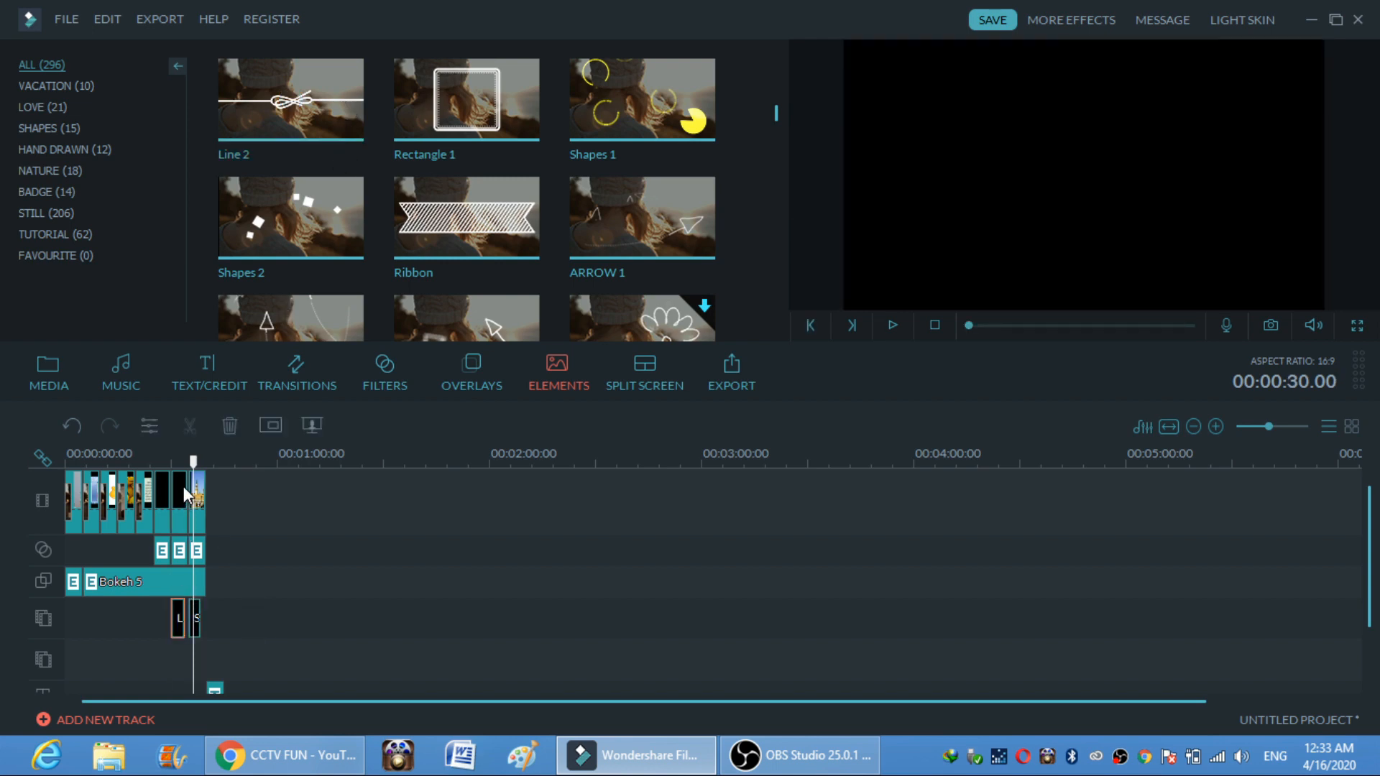
left_click(189, 463)
left_click_drag(189, 464, 173, 464)
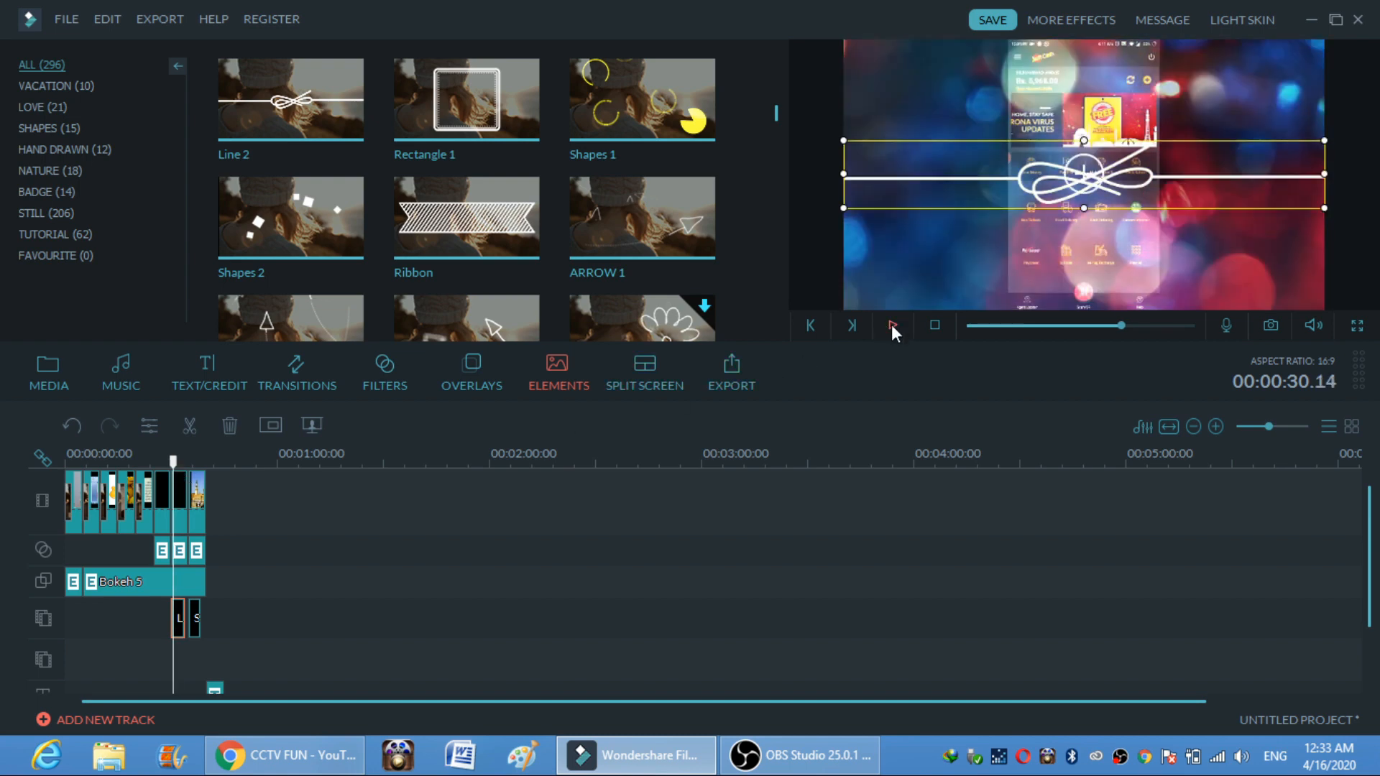
left_click(891, 325)
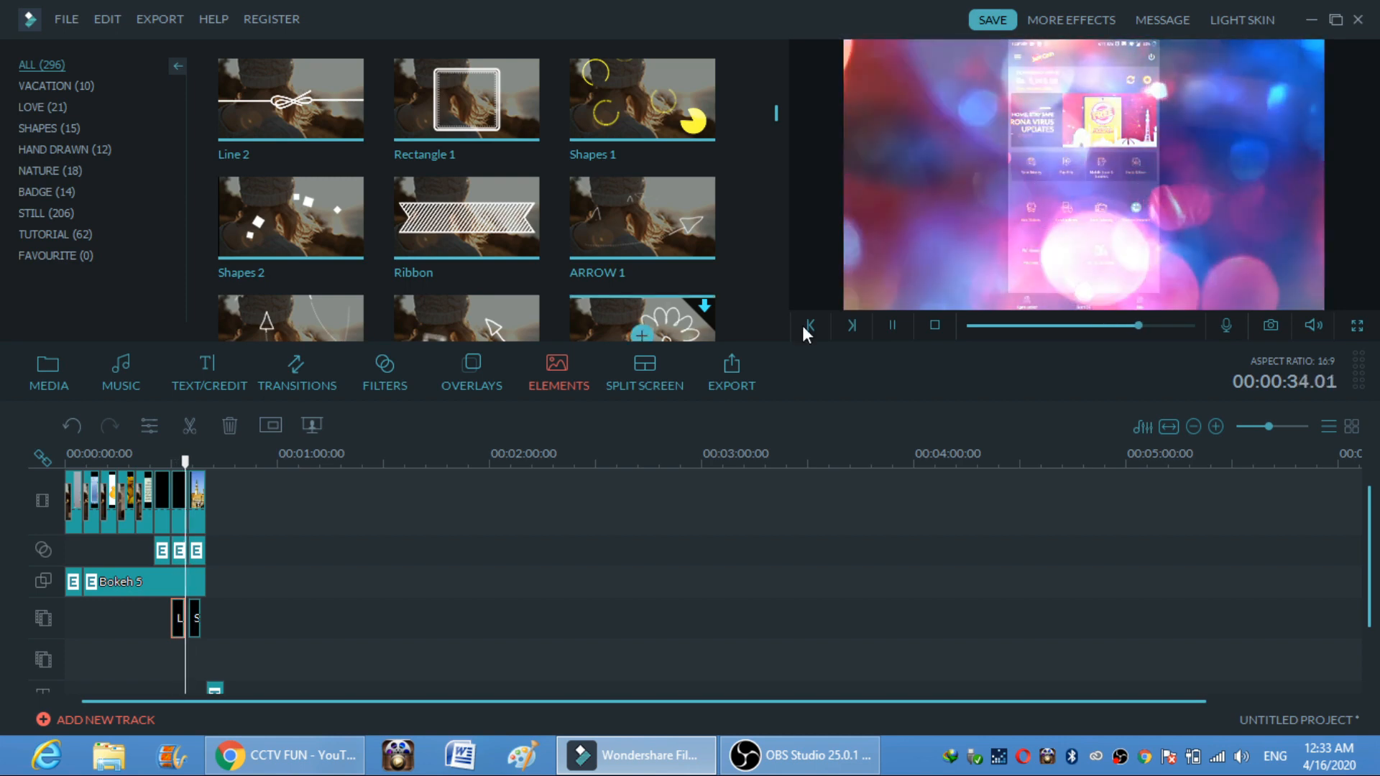
left_click(891, 324)
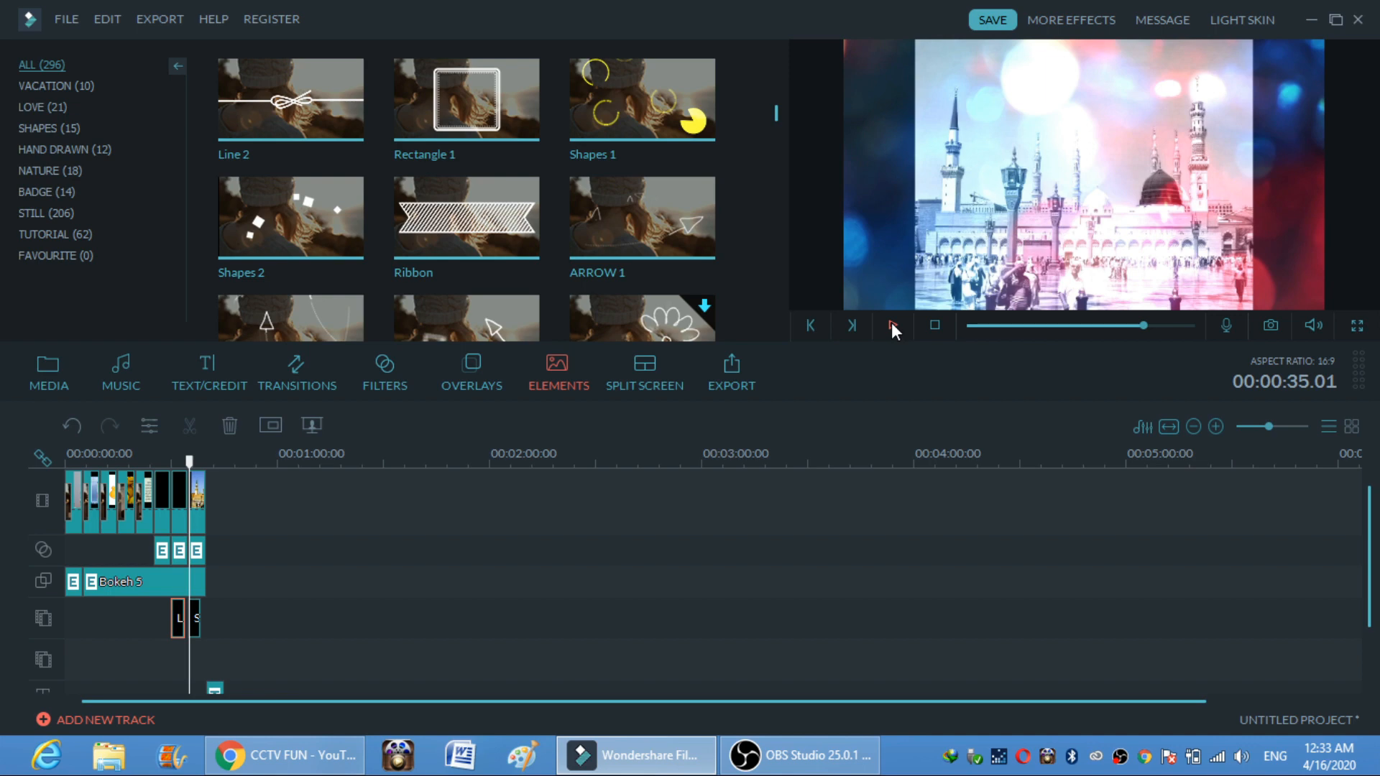
- Insert the letterboxed two-pane side-by-side split screen before the seventh image, open its drop zone settings, and play back the sequence
left_click(649, 389)
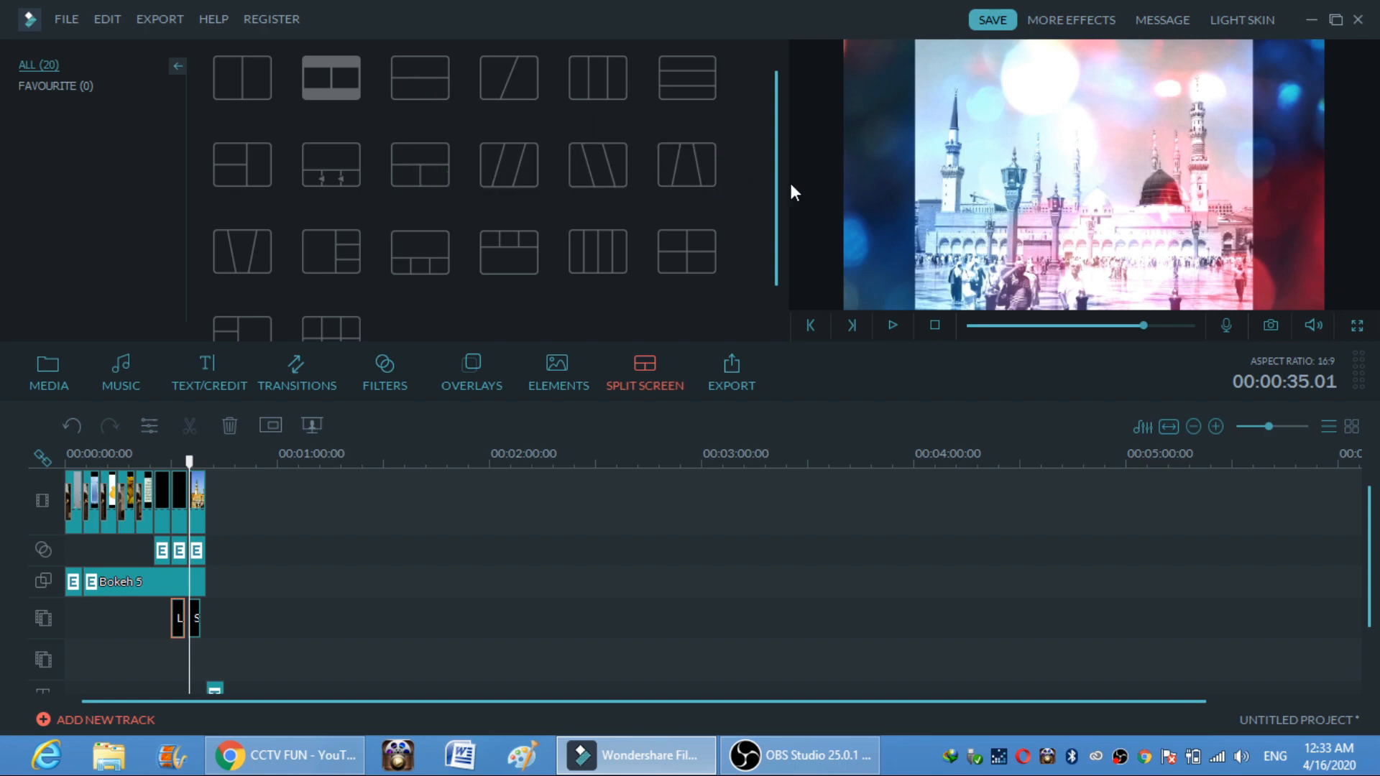
left_click(327, 94)
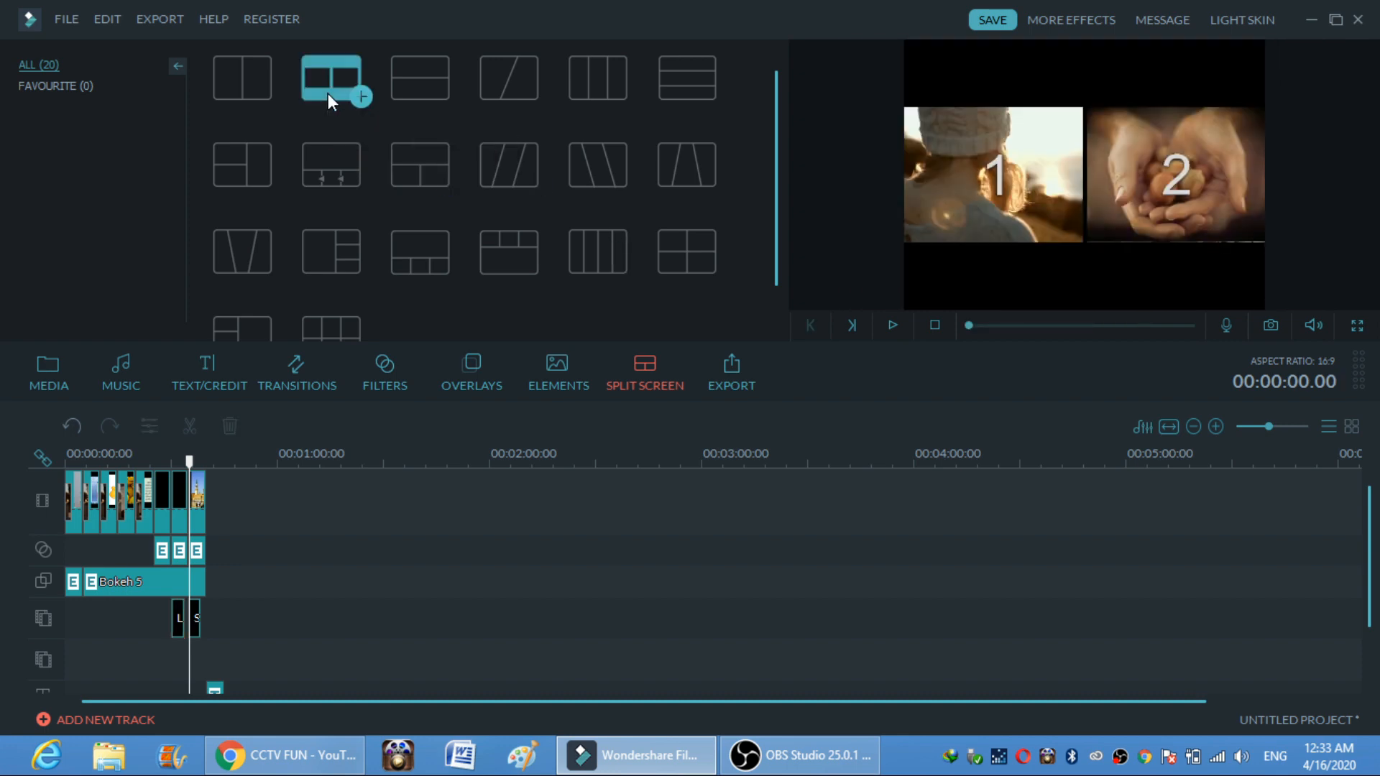
left_click_drag(327, 94, 179, 645)
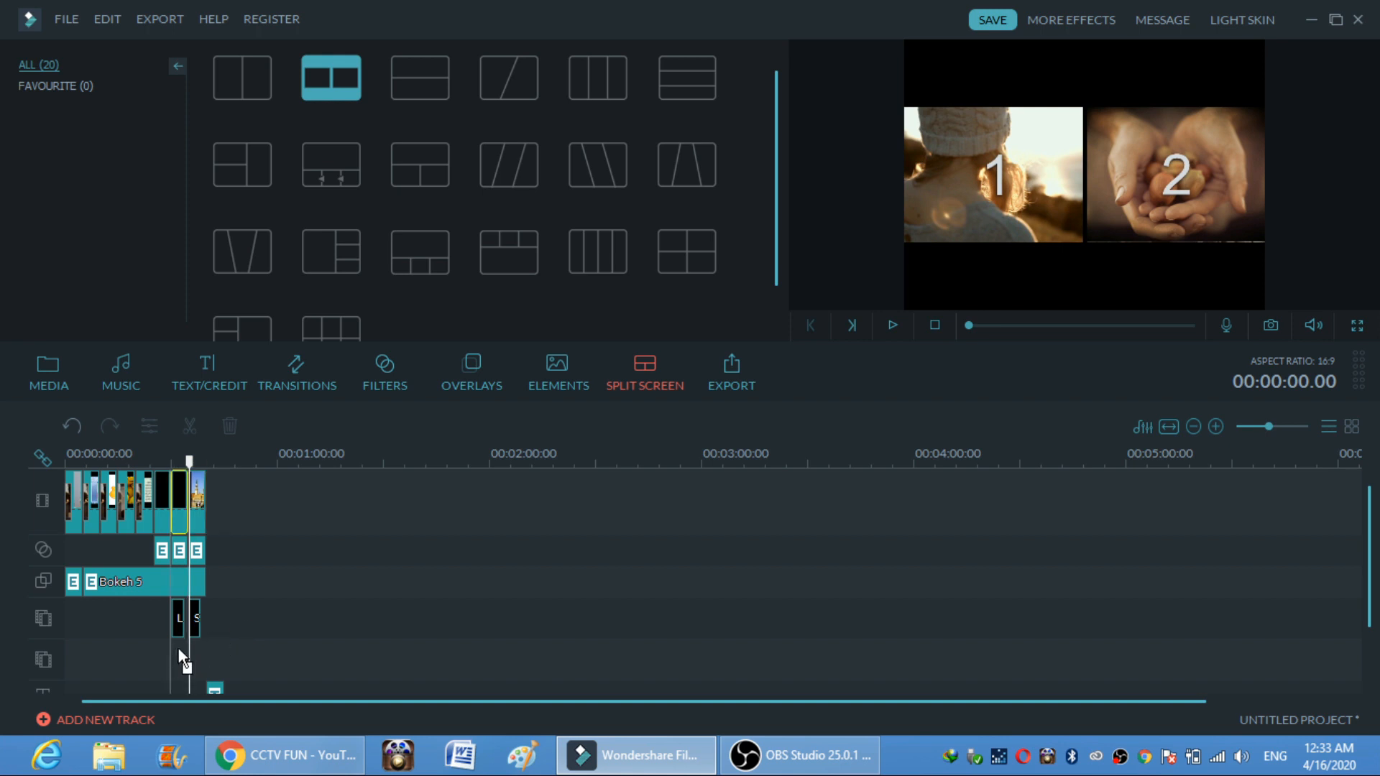
mouse_move(181, 516)
left_mouse_down()
mouse_move(151, 510)
mouse_move(174, 515)
left_mouse_up()
double_click(173, 516)
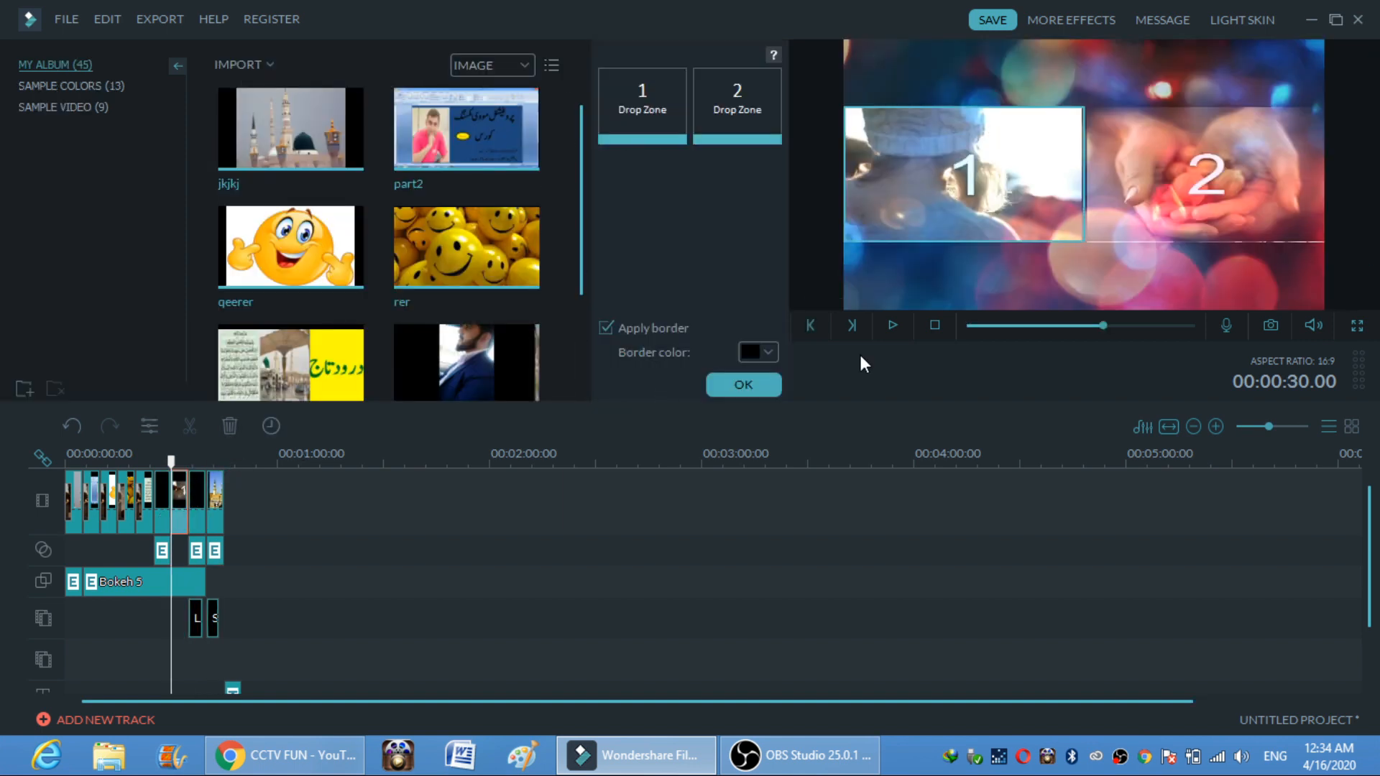
left_click(890, 325)
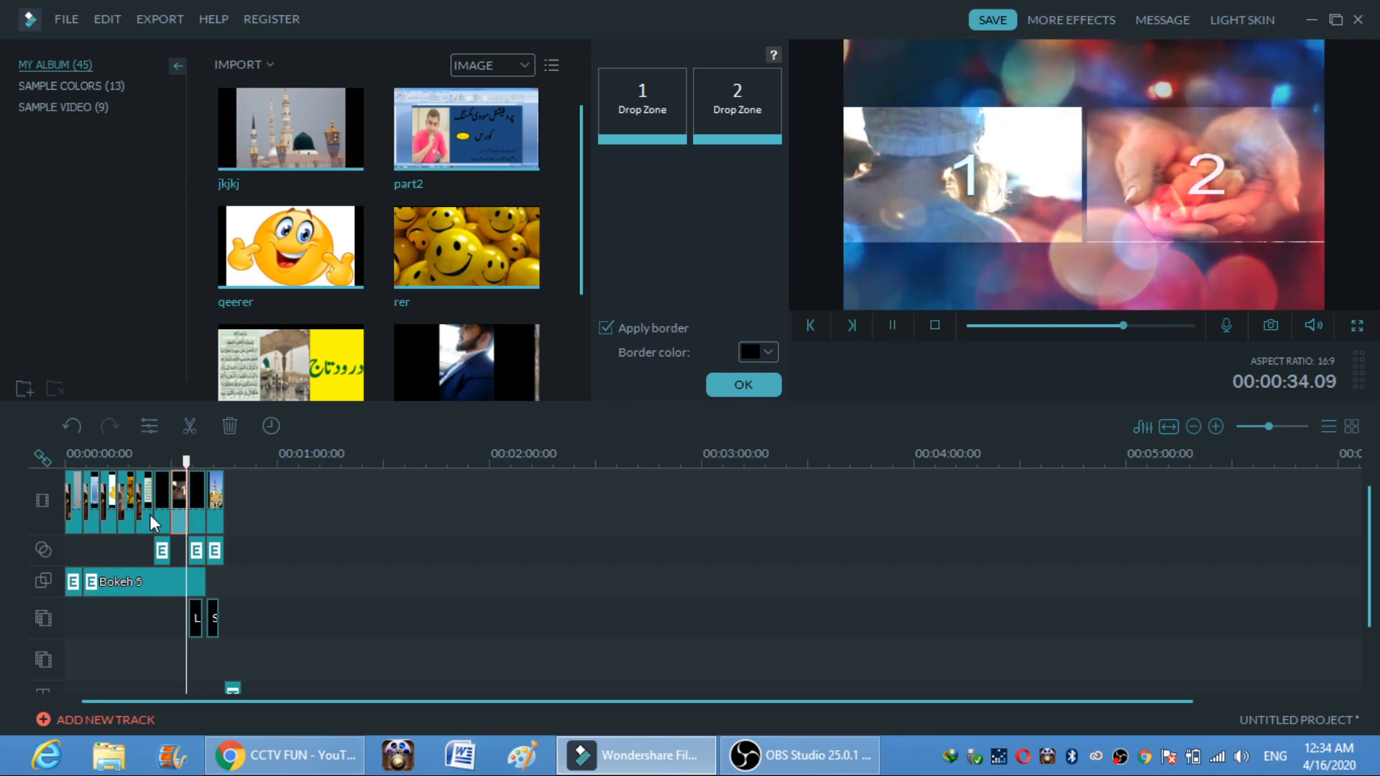
left_click(891, 323)
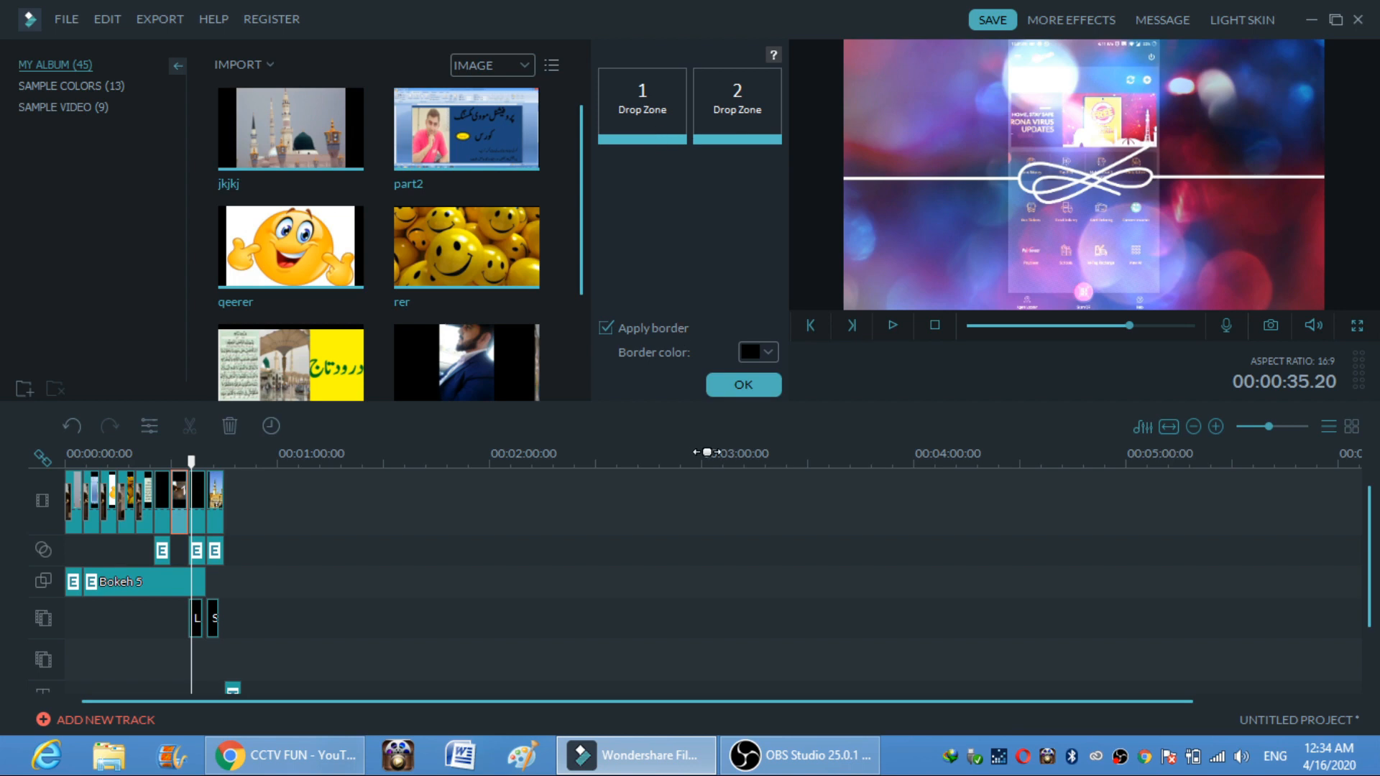
- Play back the letterboxed two-pane split screen from the preceding clip, and check its drop zone settings
left_click(743, 386)
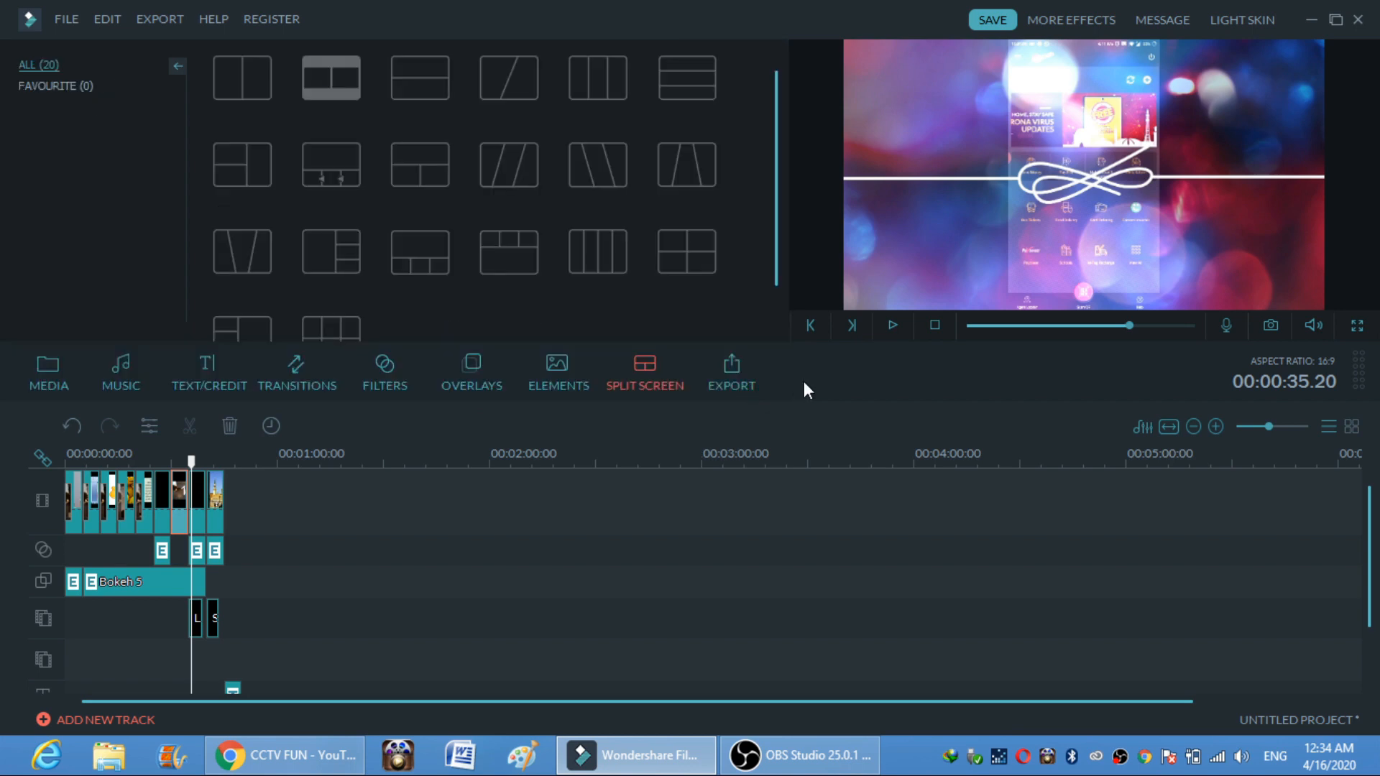
left_click_drag(191, 463, 167, 463)
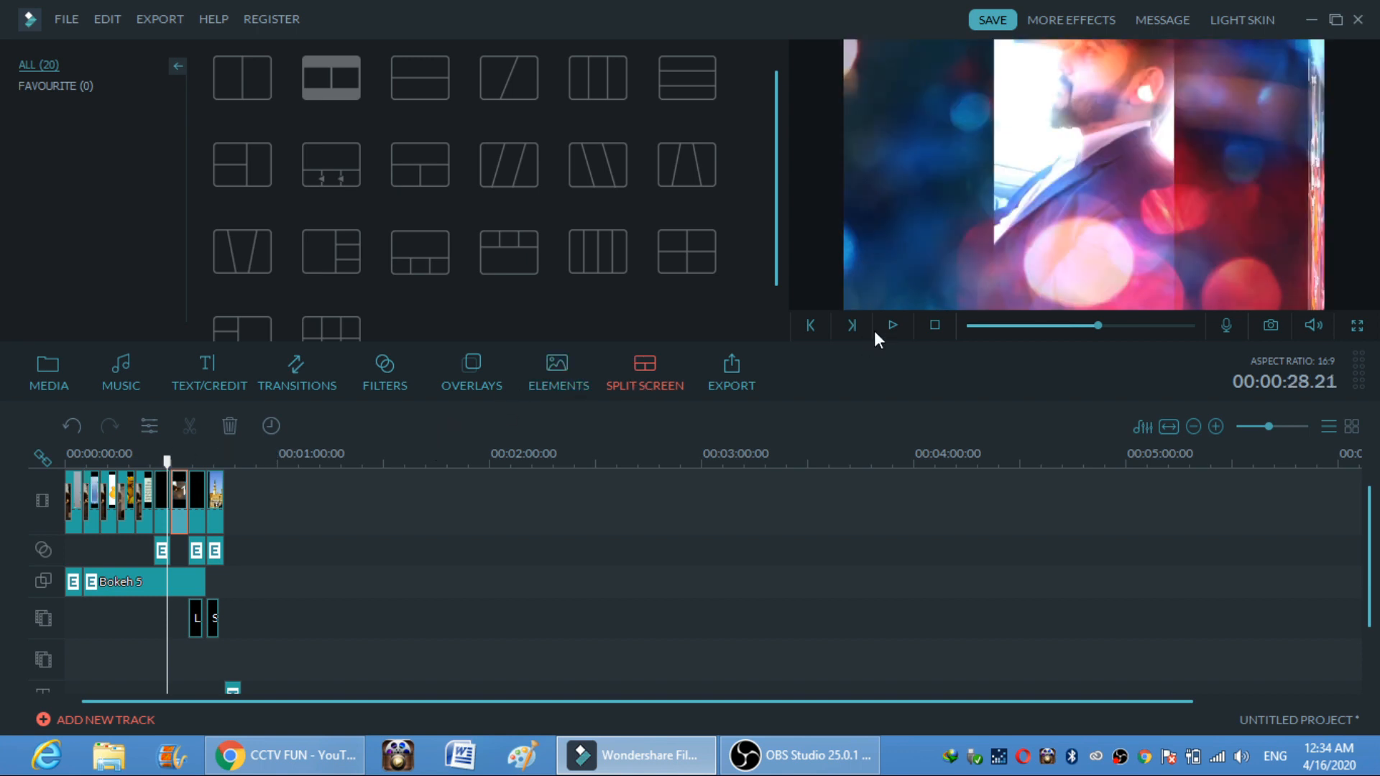
left_click(893, 325)
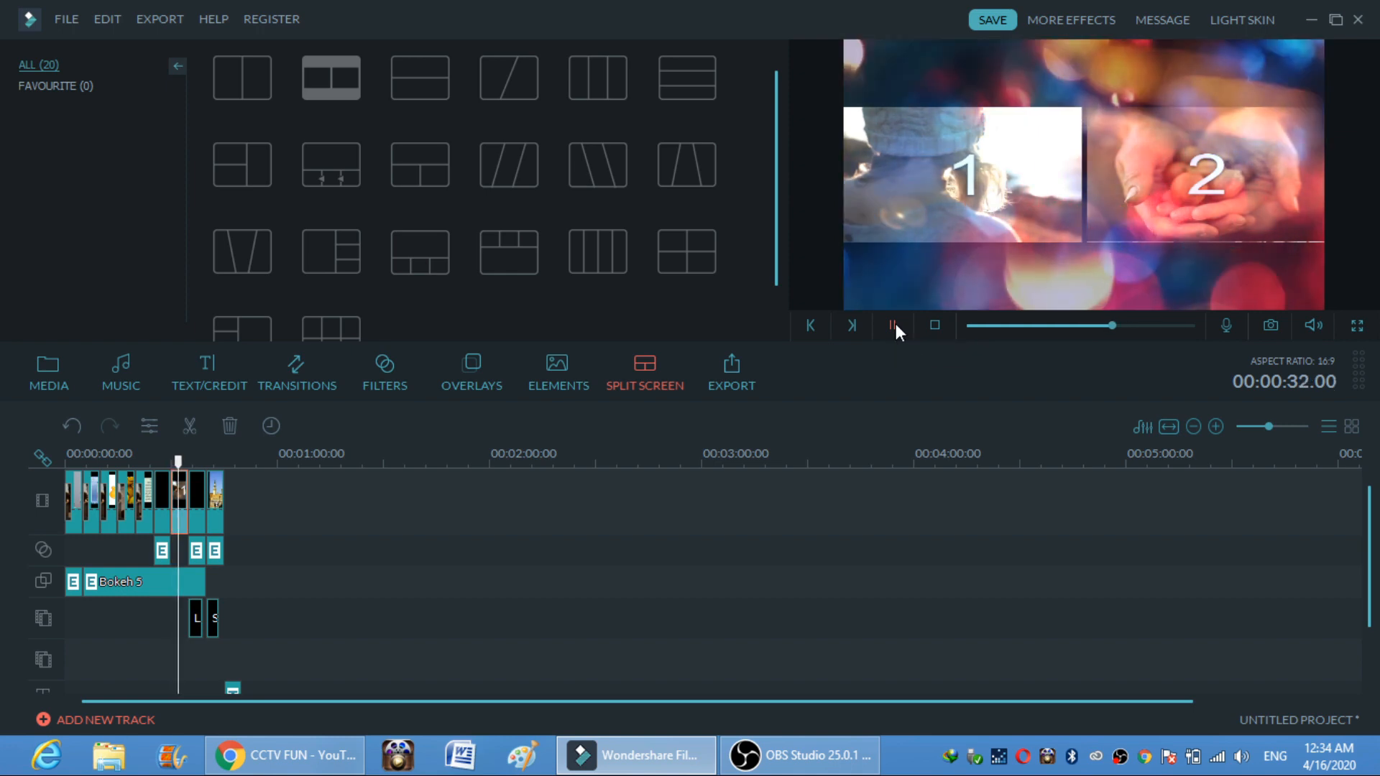
left_click(892, 325)
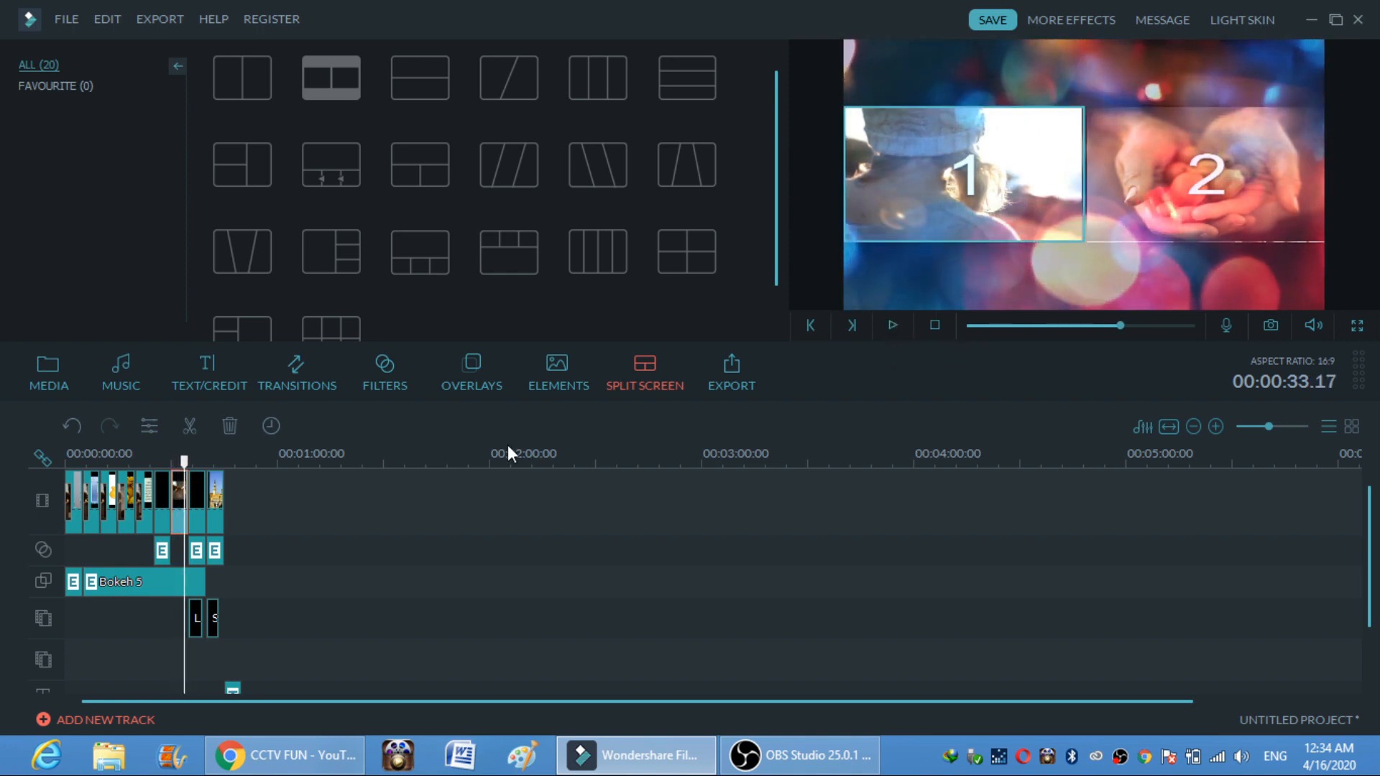
double_click(181, 506)
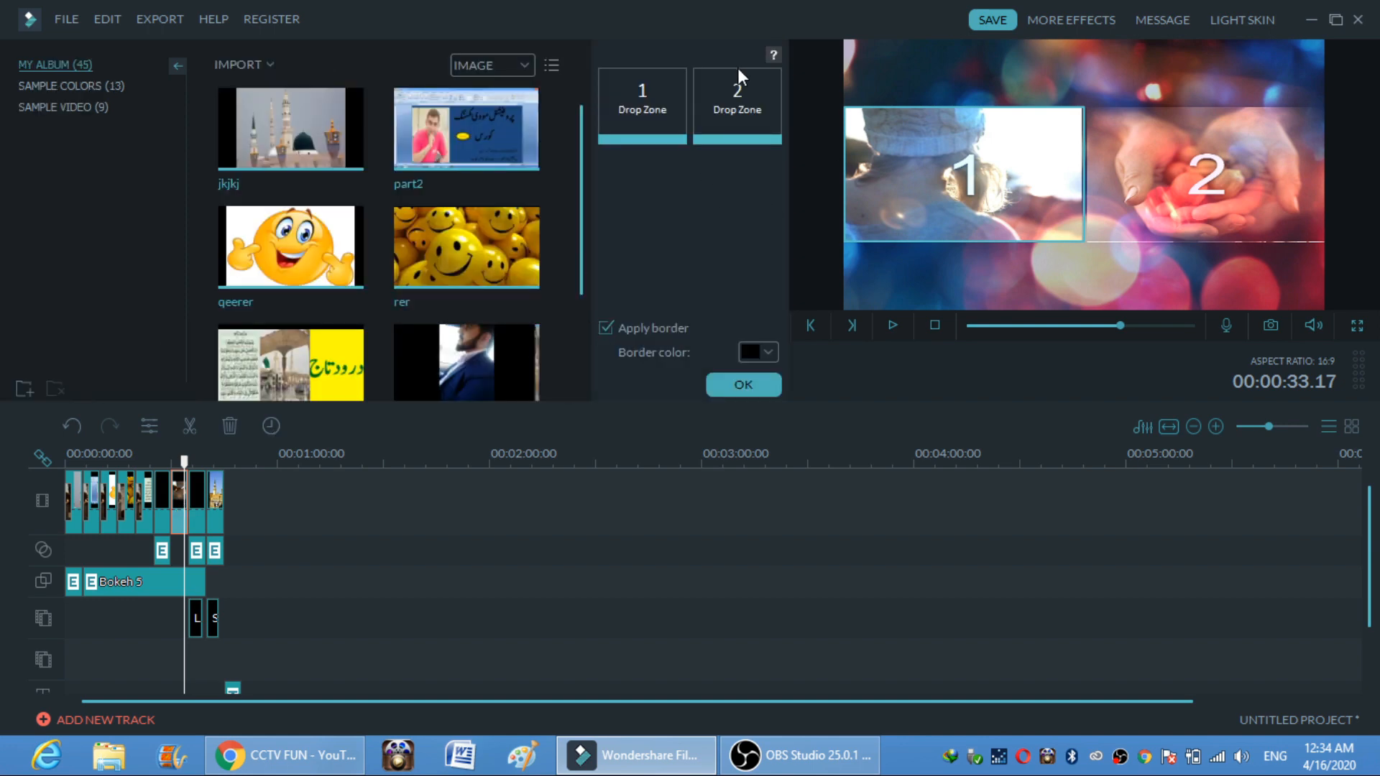
left_click(751, 390)
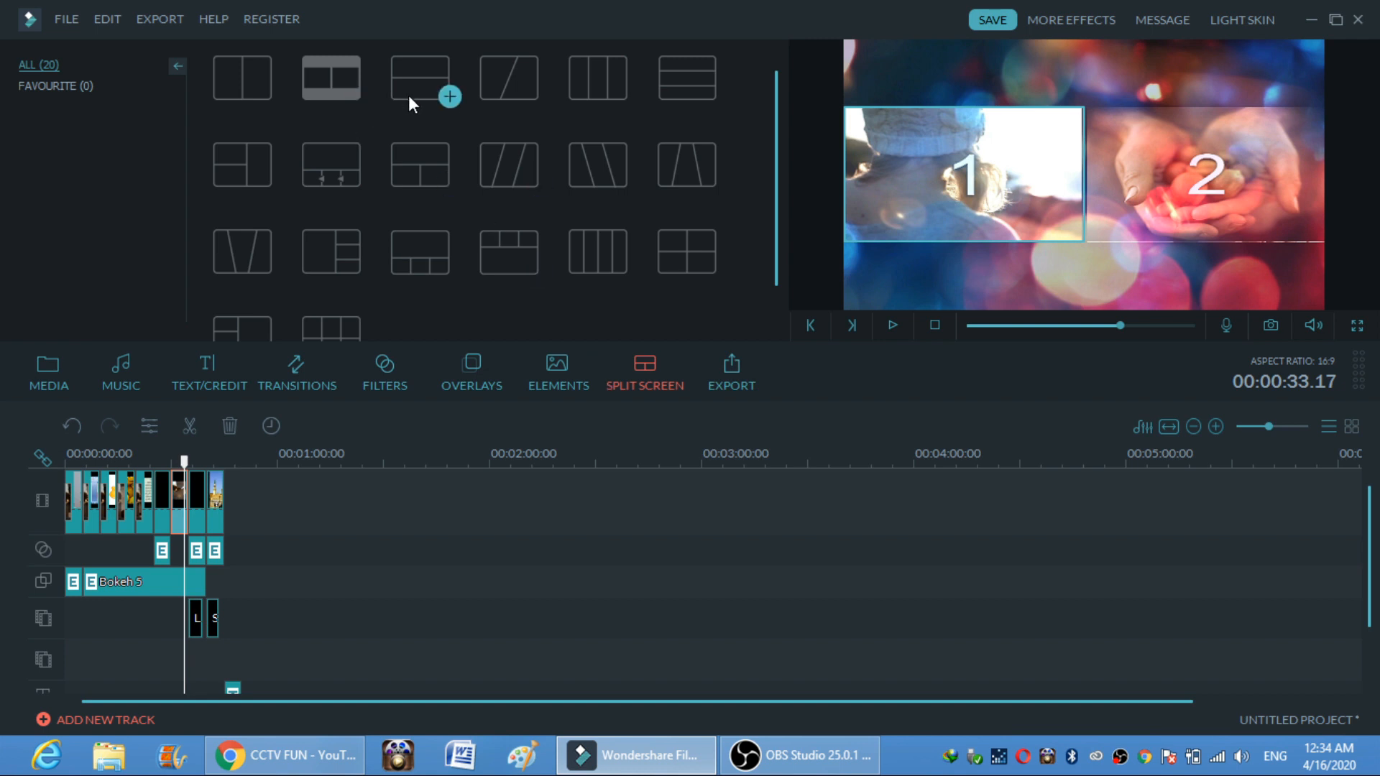
- Insert the two-pane split screen with a diagonal divider before the last image and play it back
left_click_drag(493, 89, 215, 513)
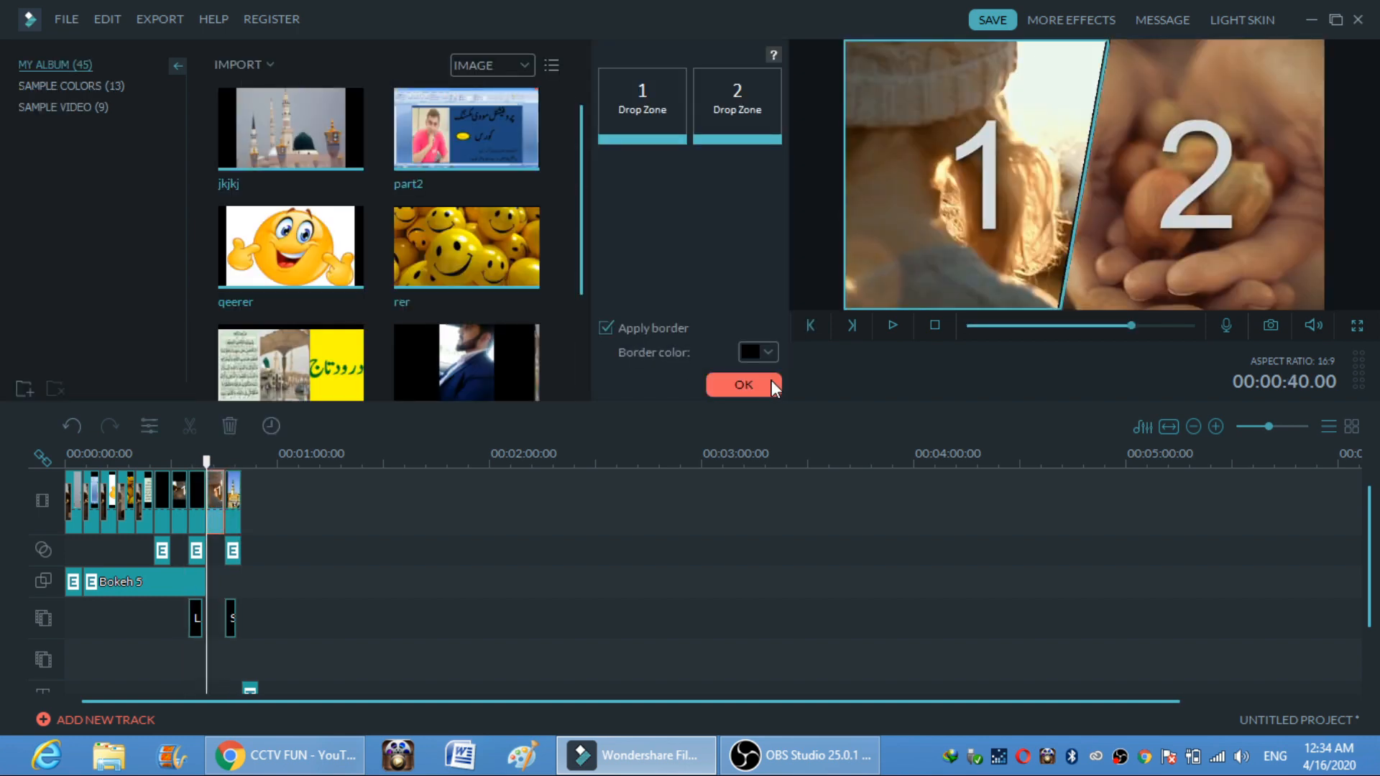
left_click(744, 385)
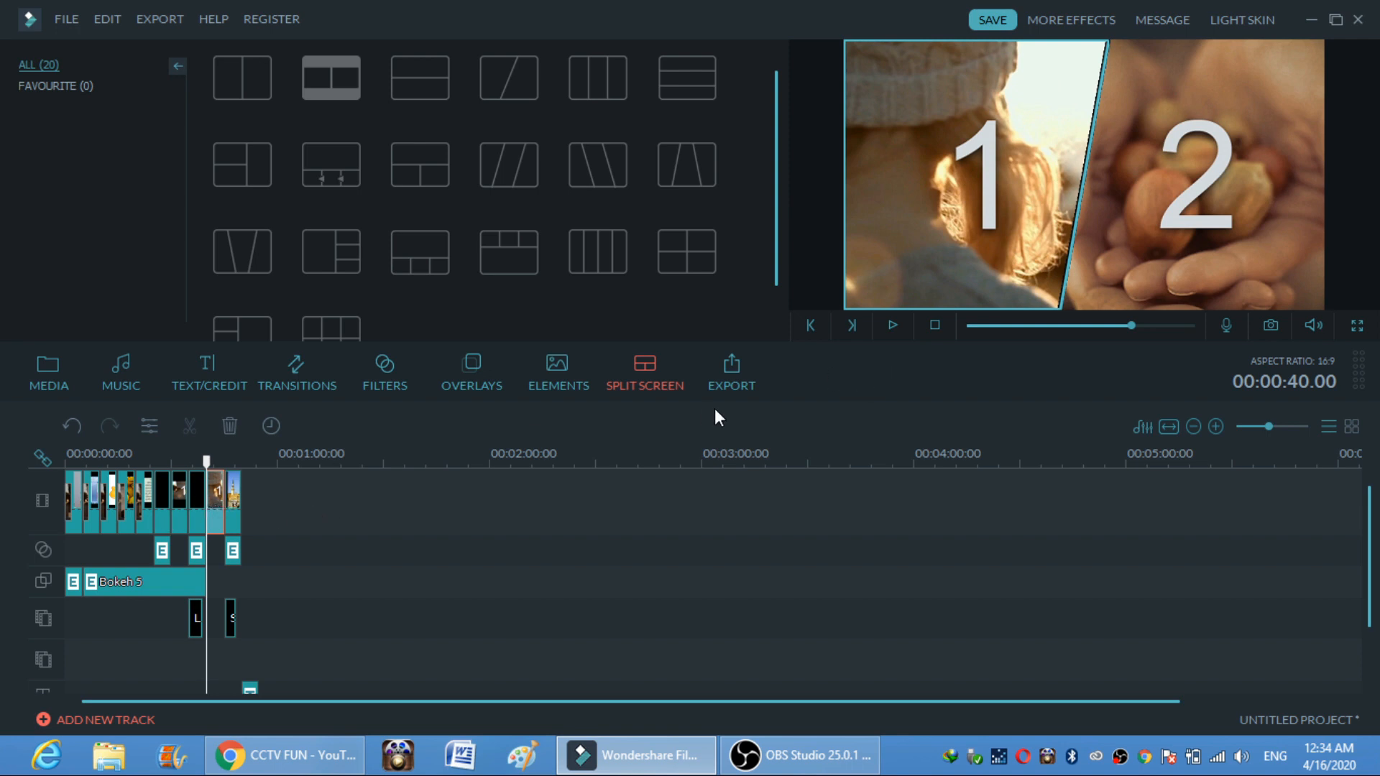
left_click(893, 325)
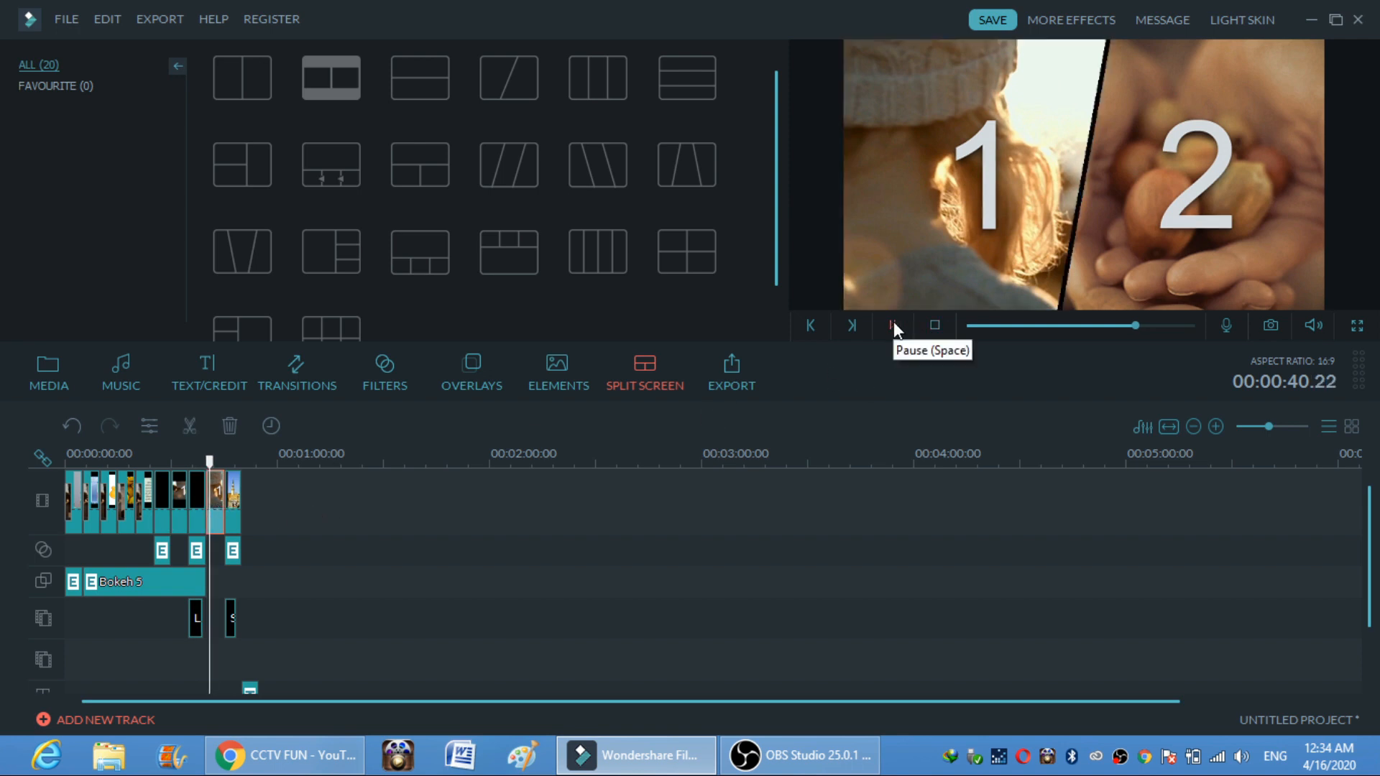
left_click(894, 324)
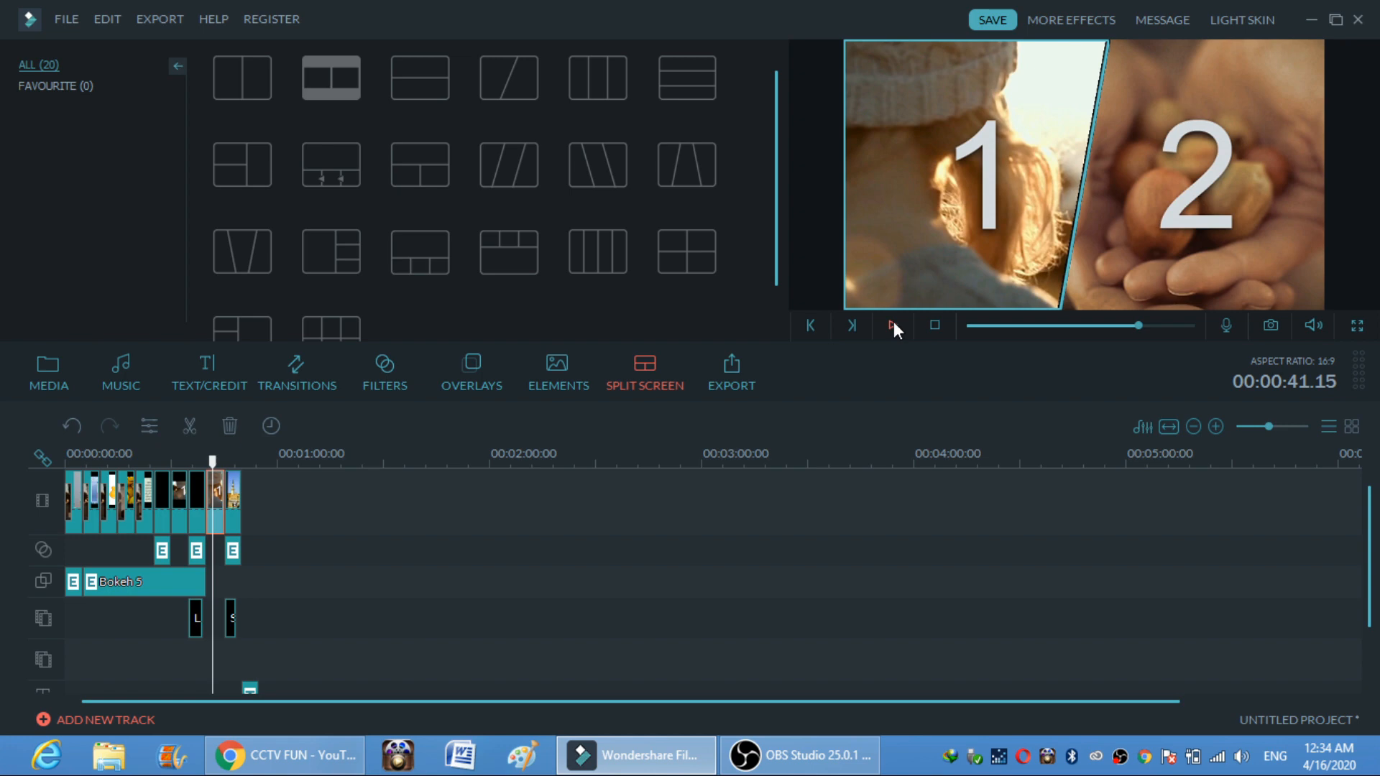
- Fill the diagonal split screen's drop zone 1 with rer and drop zone 2 with qeerer, and play back the result
double_click(216, 512)
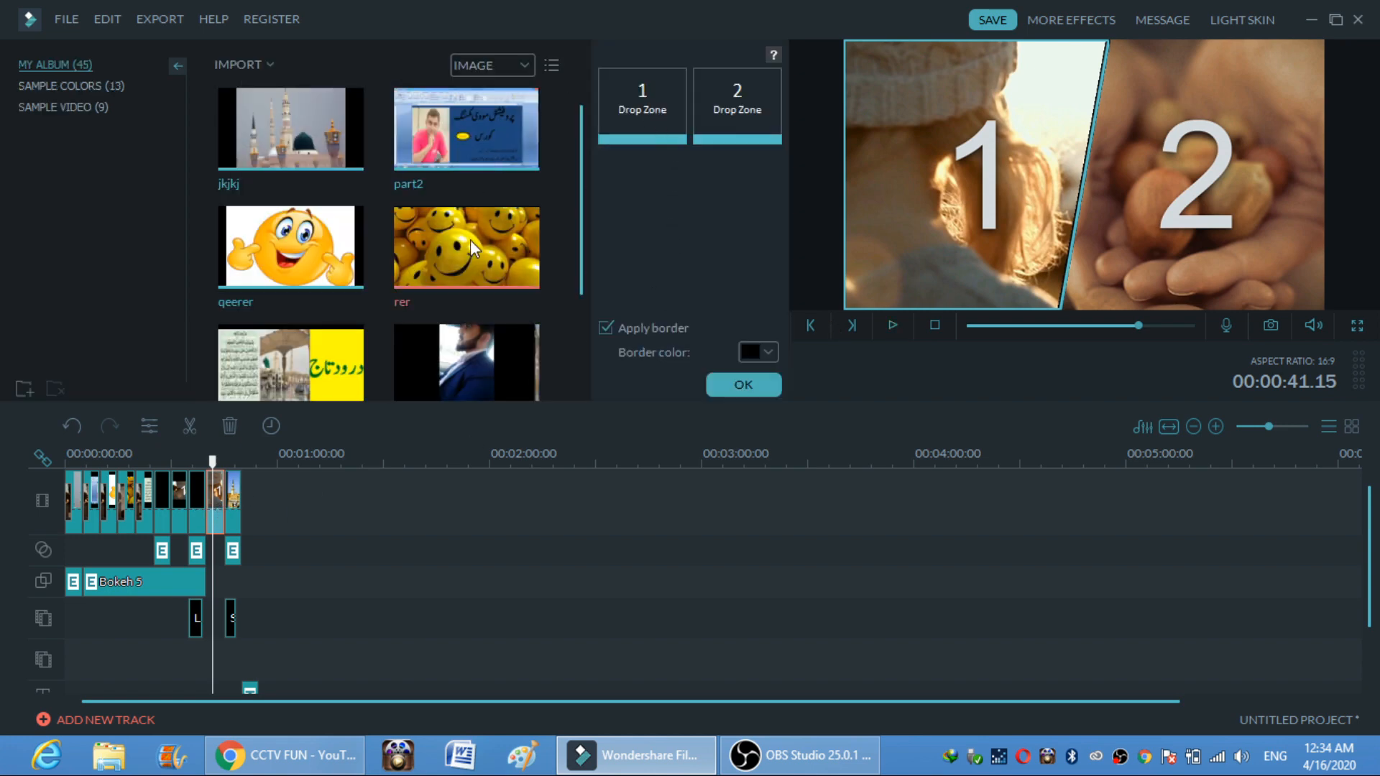
left_click_drag(470, 239, 635, 106)
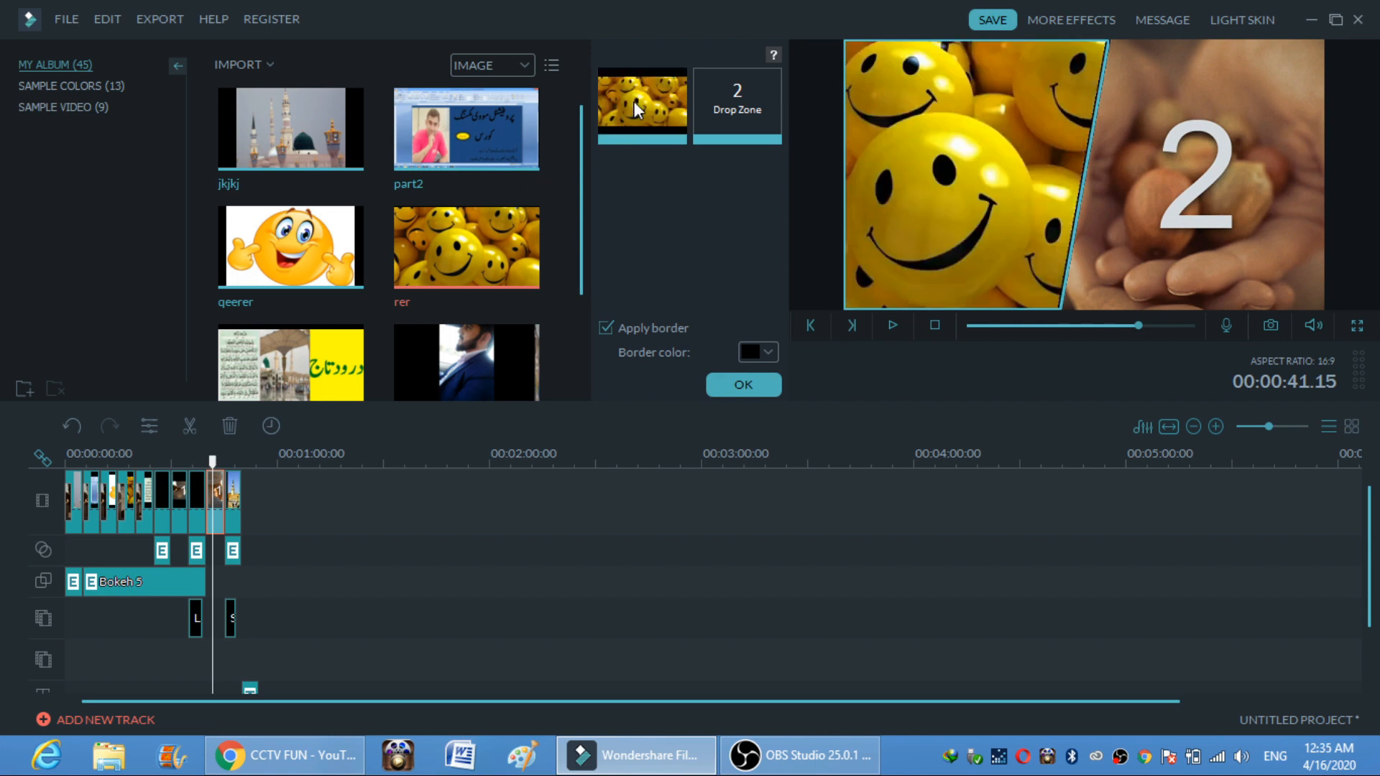
left_click(313, 268)
left_click_drag(312, 268, 732, 107)
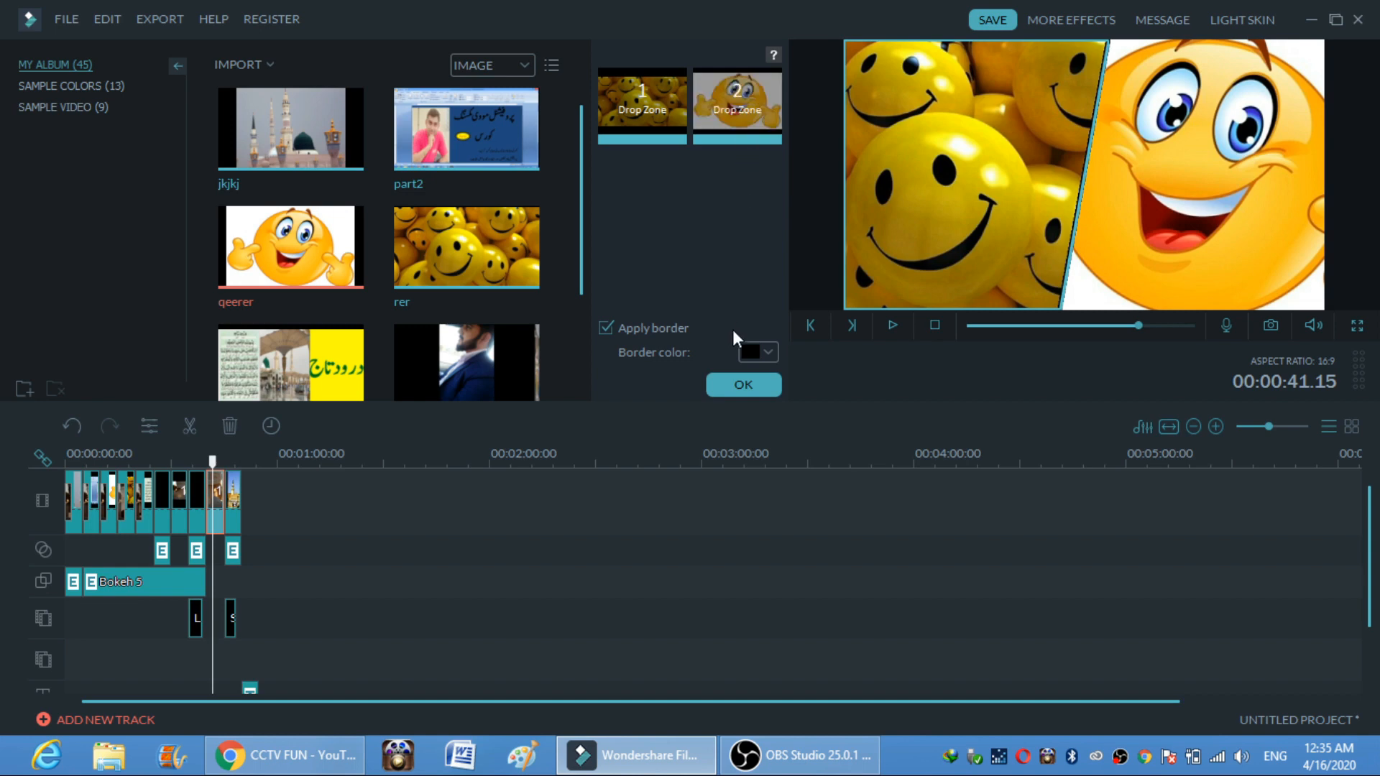
left_click(747, 388)
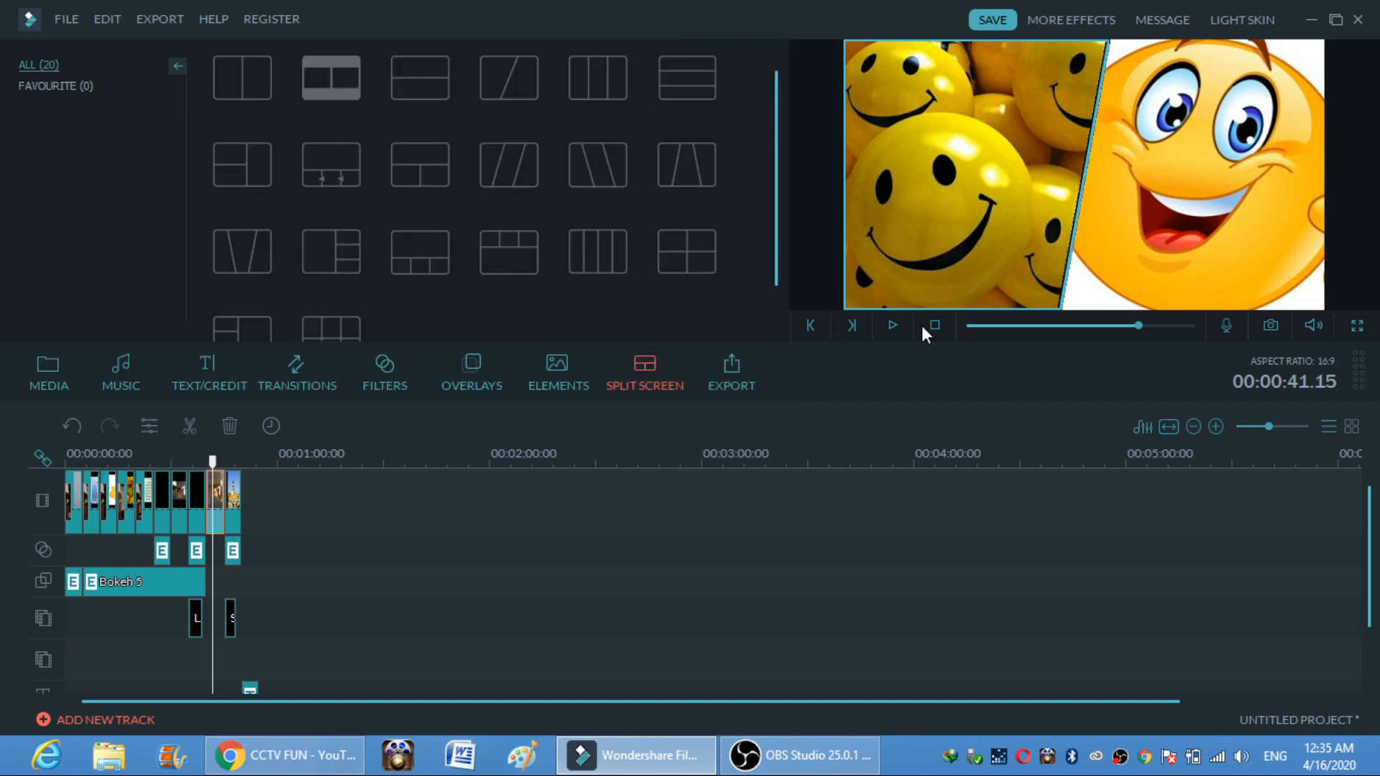
left_click(891, 326)
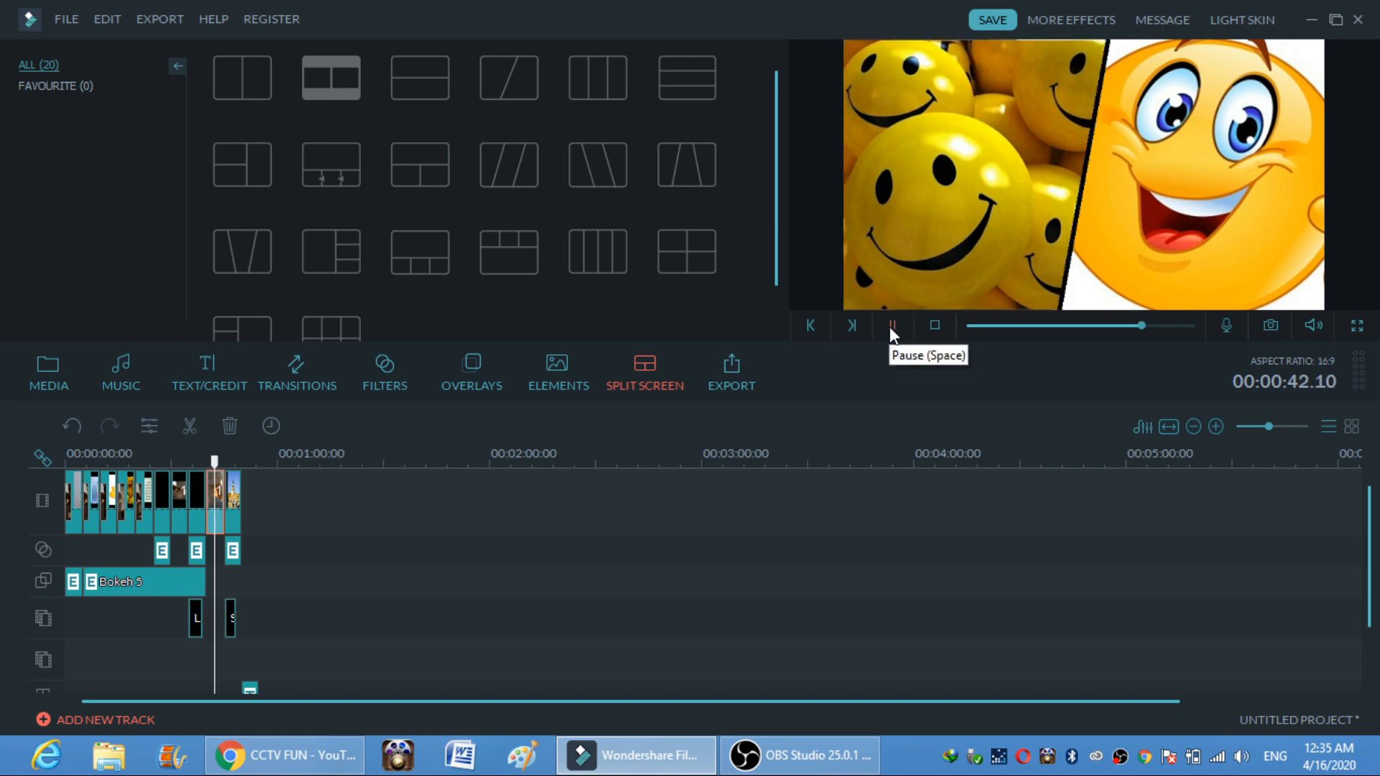
left_click(890, 326)
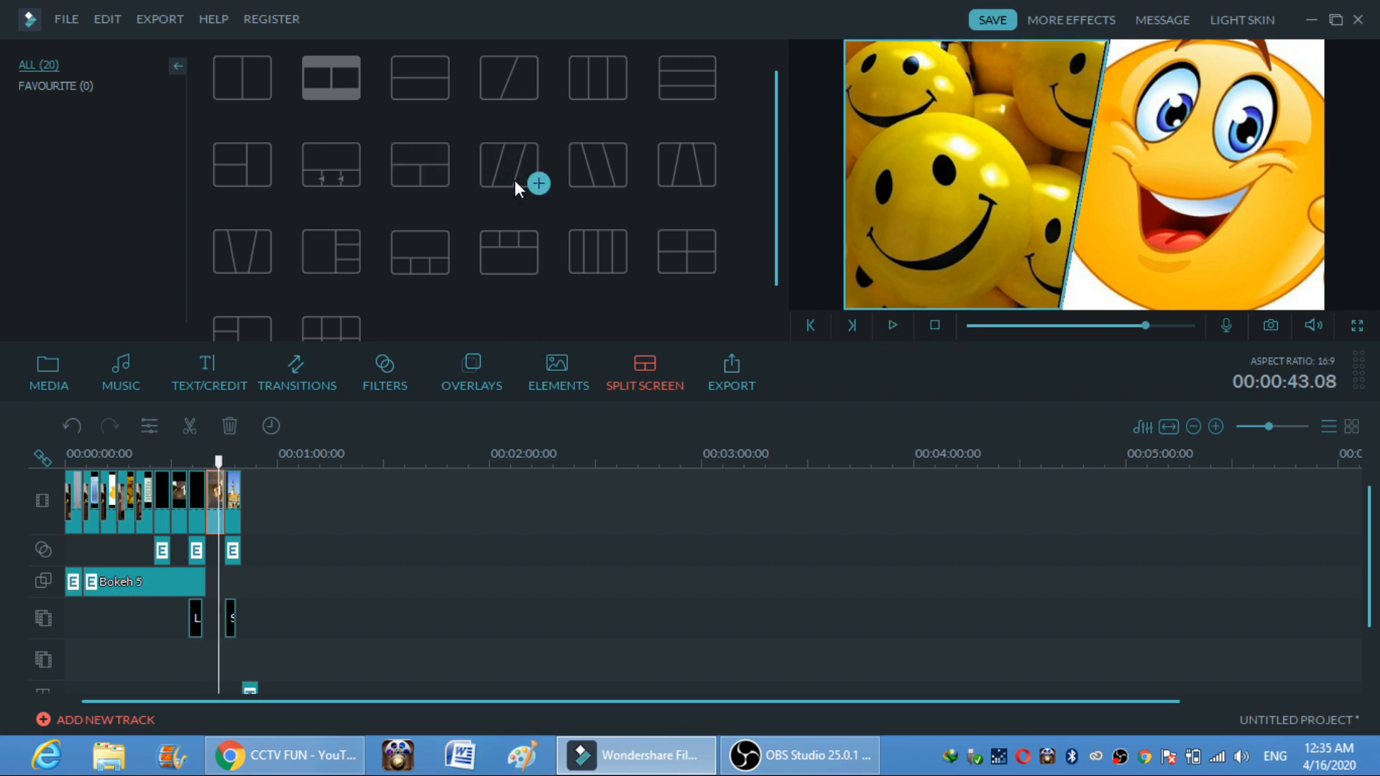
- Add the three-pane slanted split screen after the last image and fill drop zones 1 to 3 with jkjkj, part2 and qeerer
left_click_drag(506, 169, 249, 507)
double_click(254, 512)
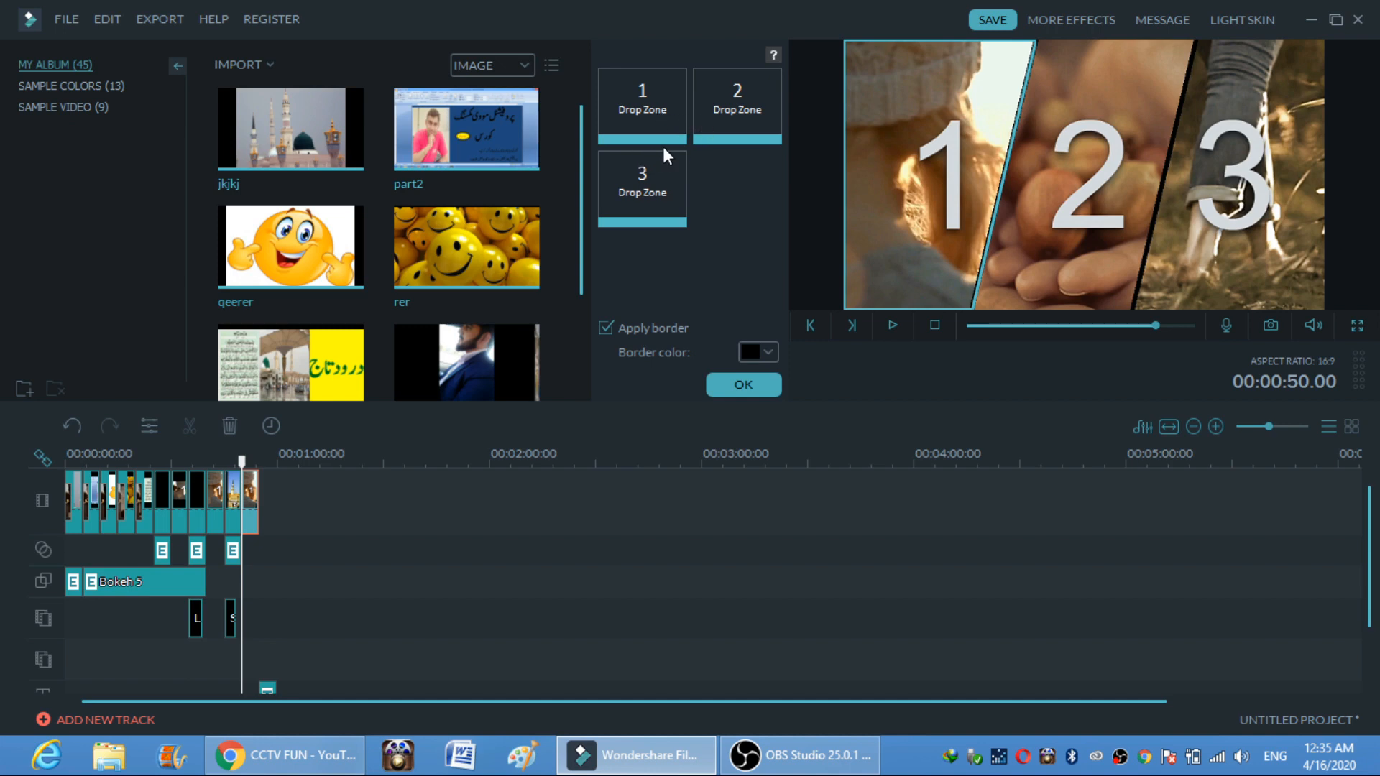
left_click_drag(304, 135, 641, 102)
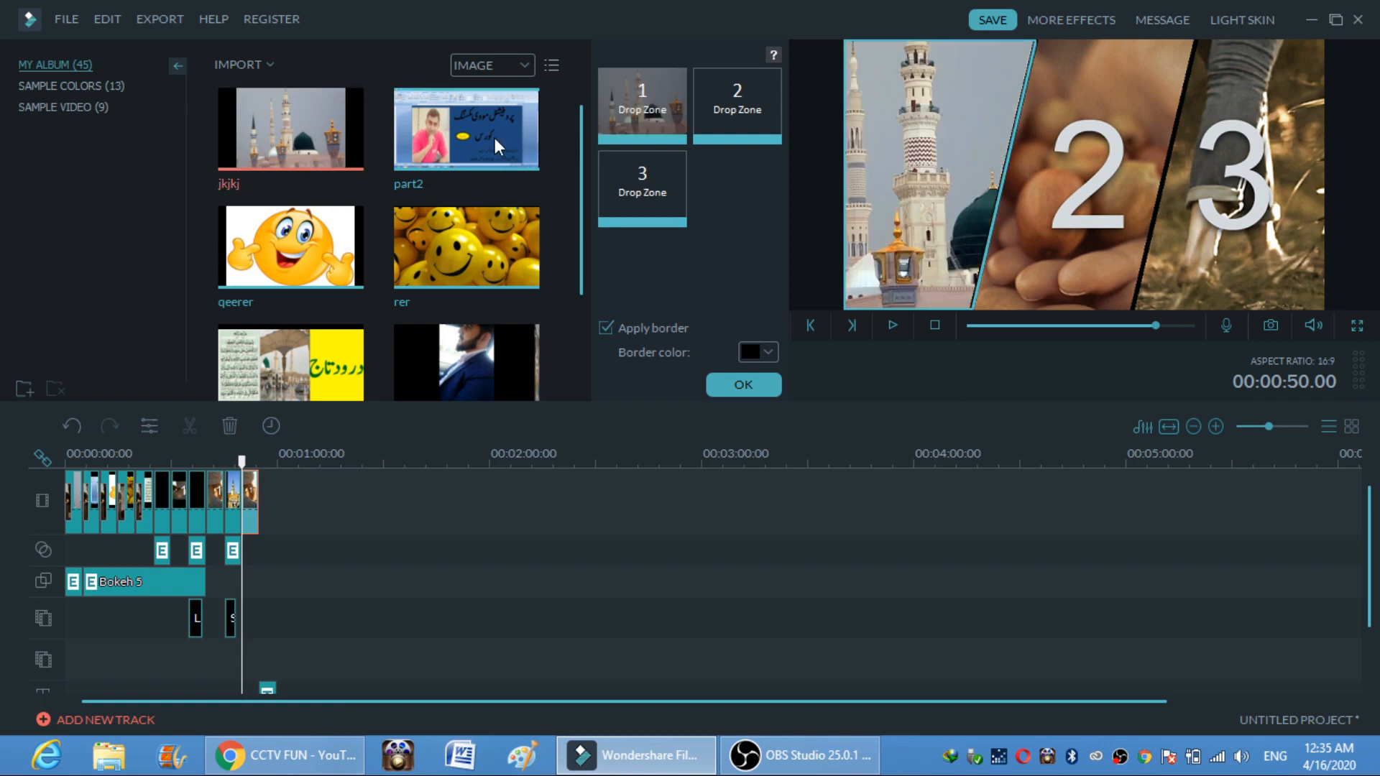
left_click_drag(495, 136, 685, 126)
left_click_drag(757, 84, 753, 88)
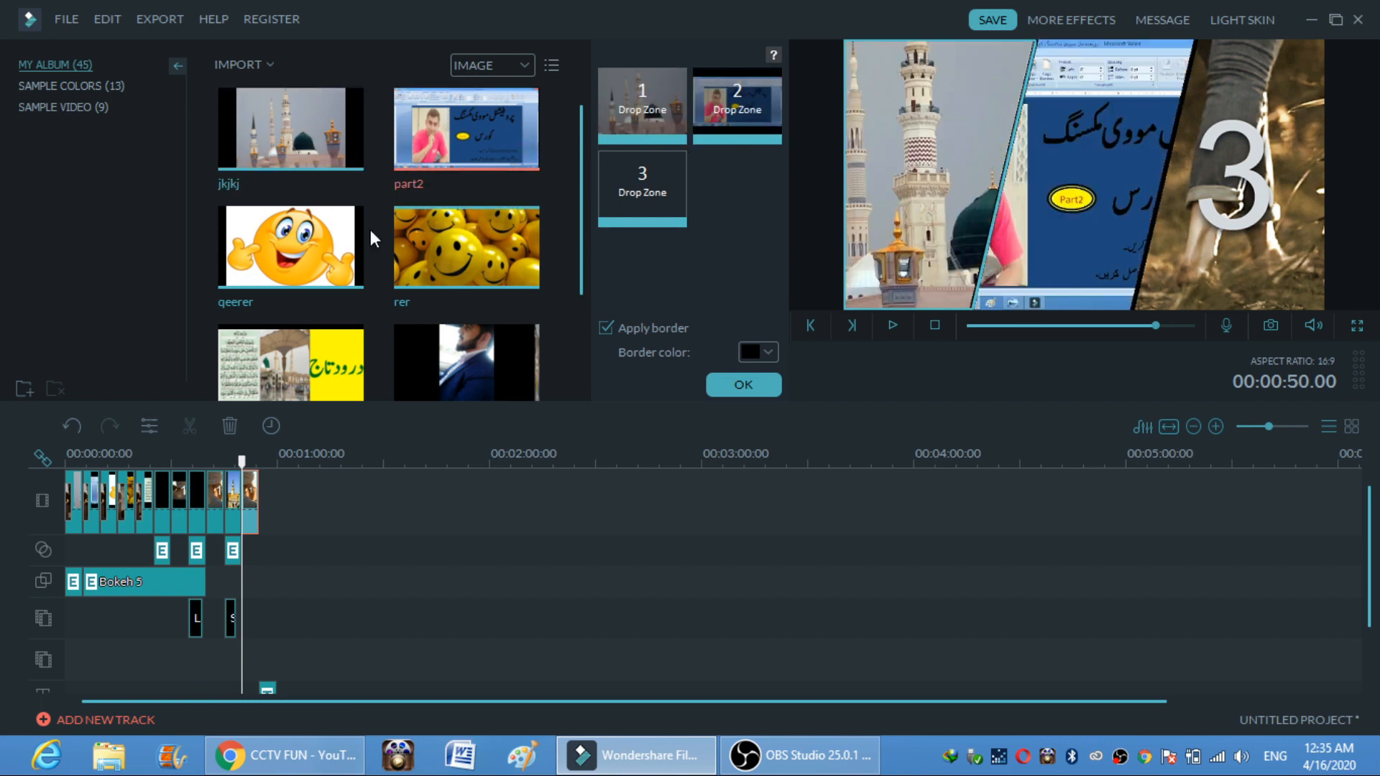
left_click_drag(308, 242, 640, 197)
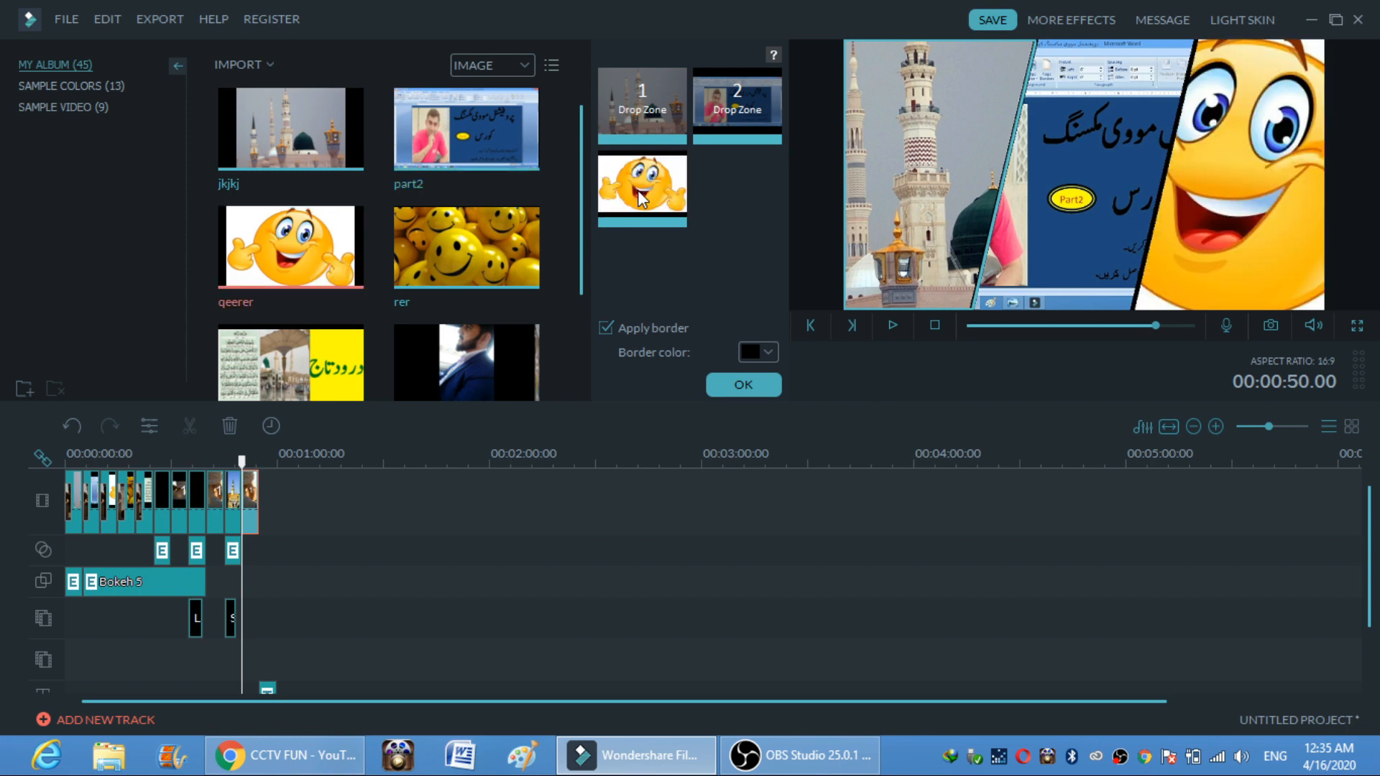
left_click(528, 66)
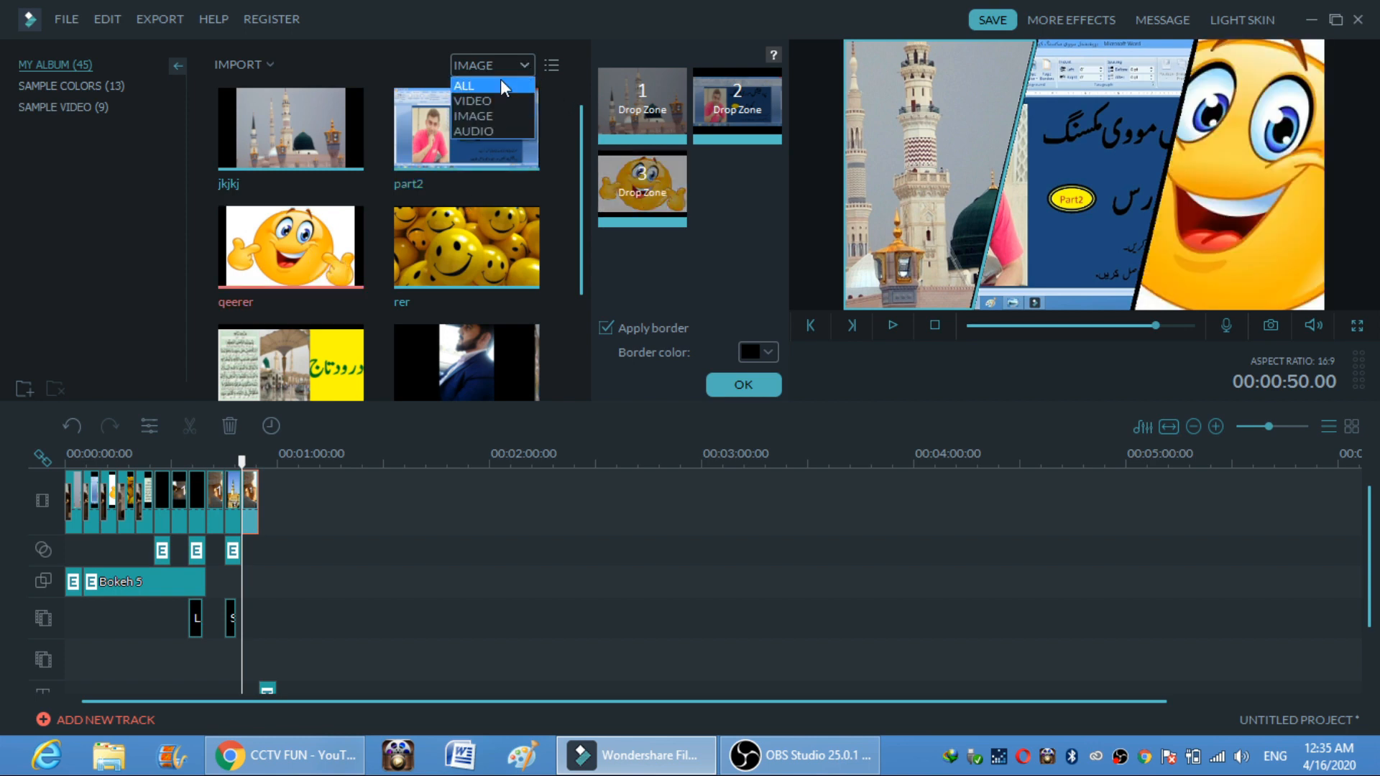
left_click(500, 83)
left_click(520, 60)
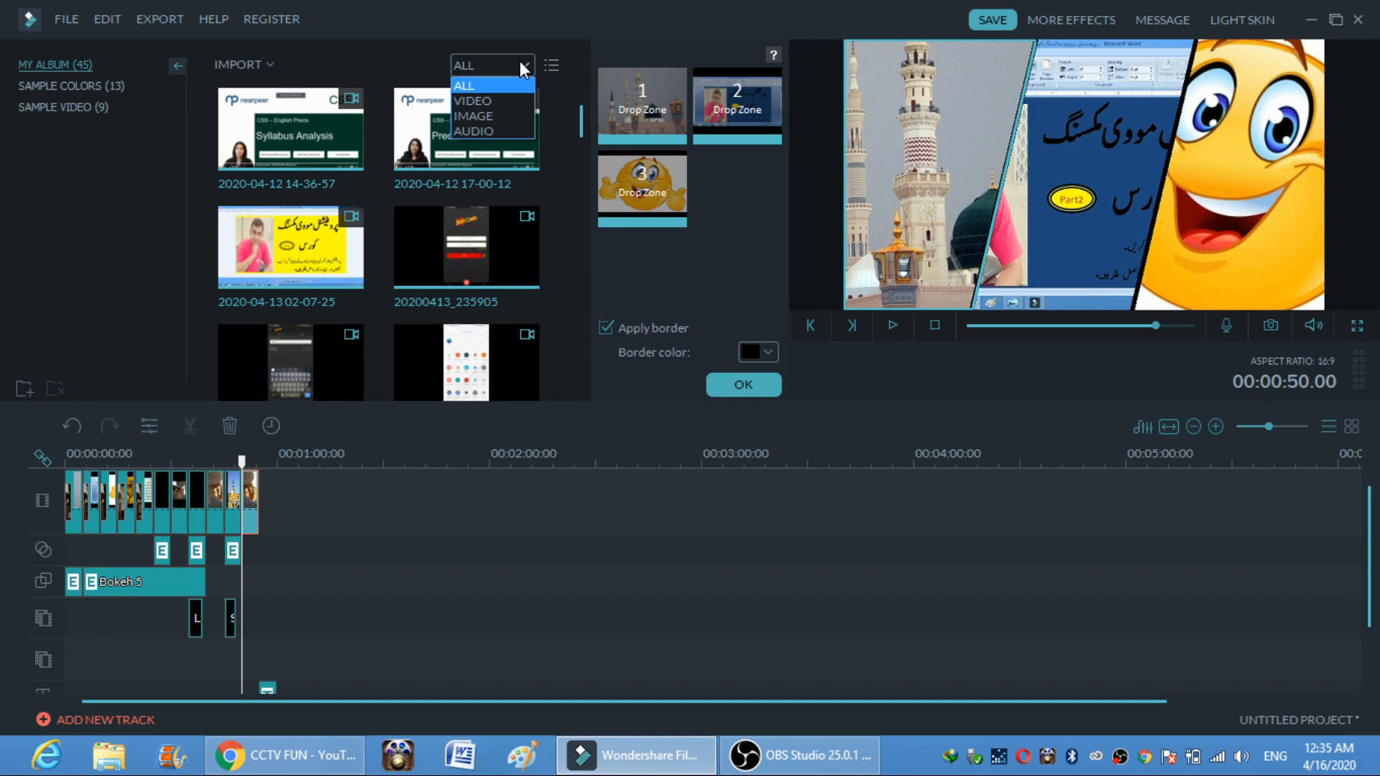
left_click(497, 102)
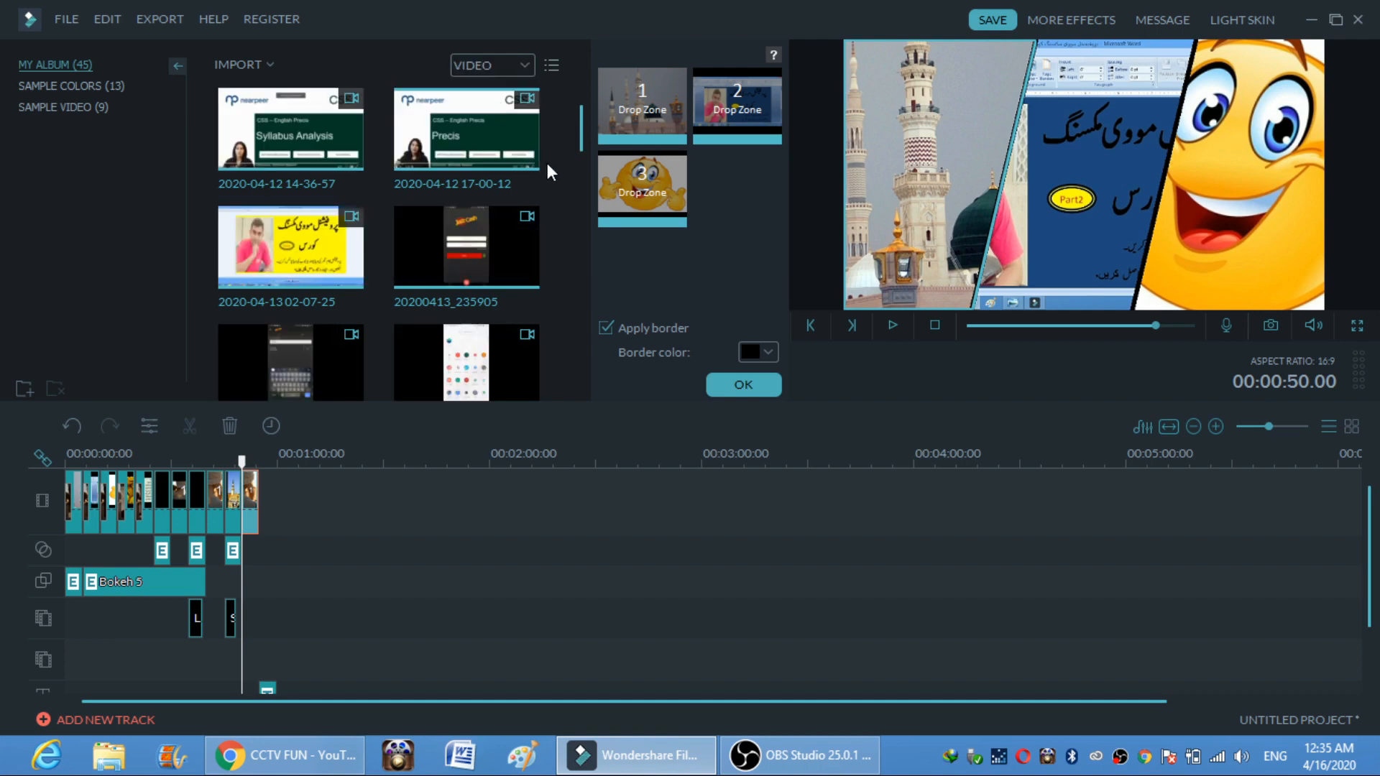
left_click_drag(301, 260, 644, 177)
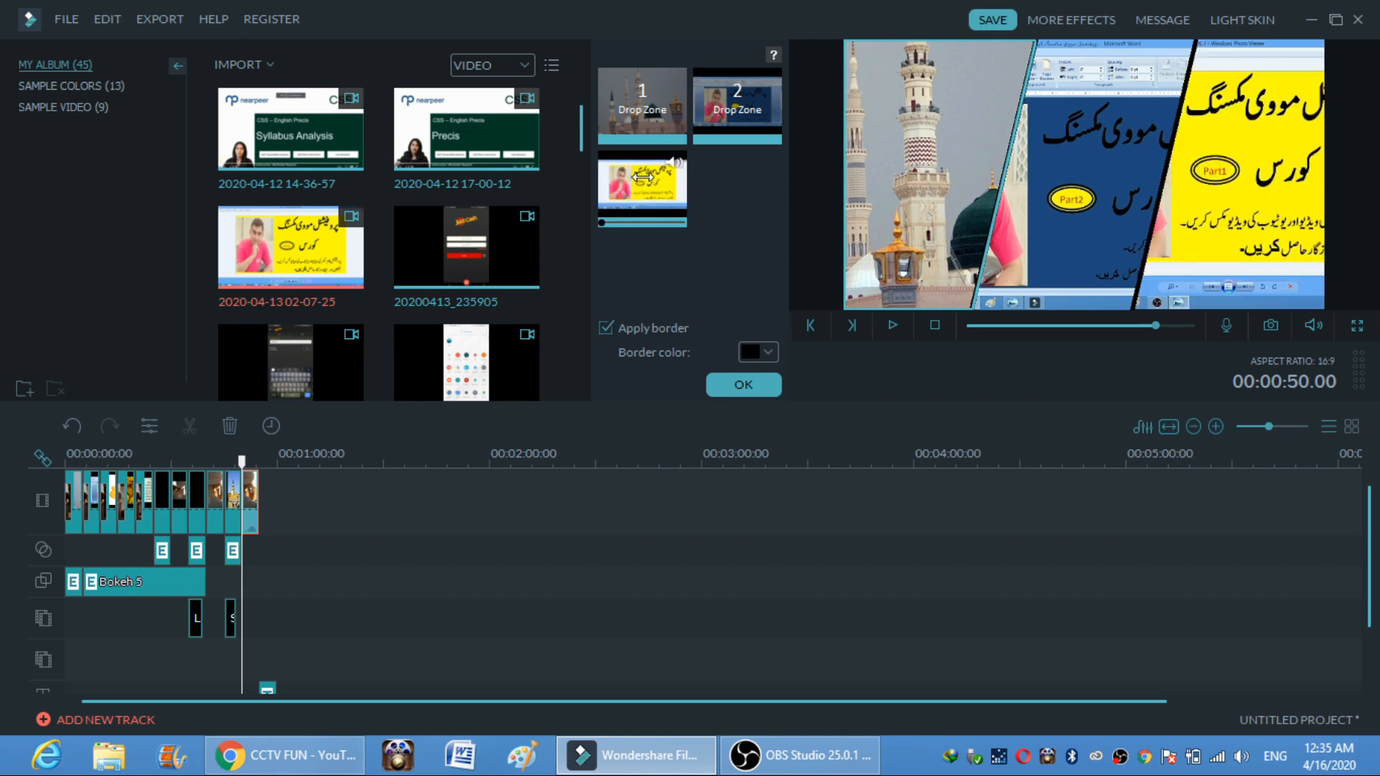
left_click(747, 391)
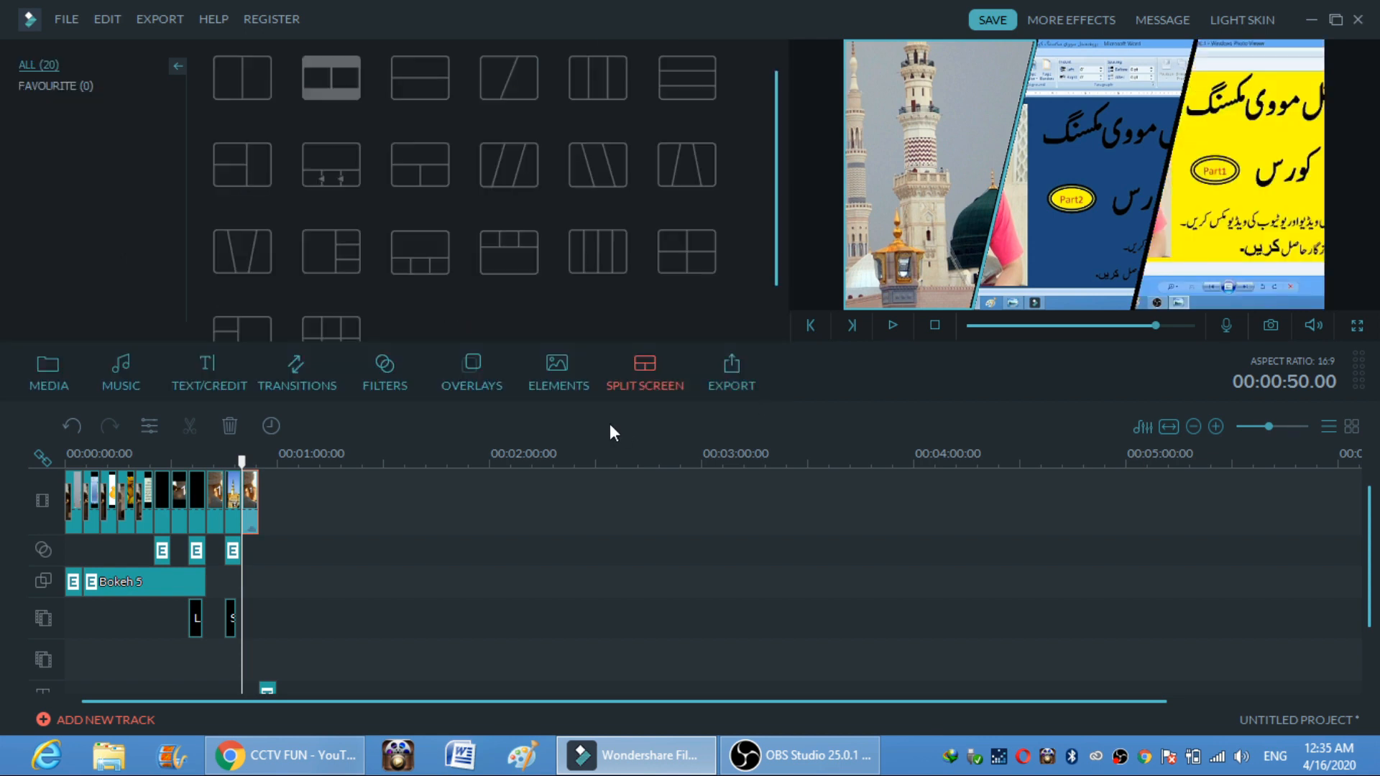
left_click(894, 323)
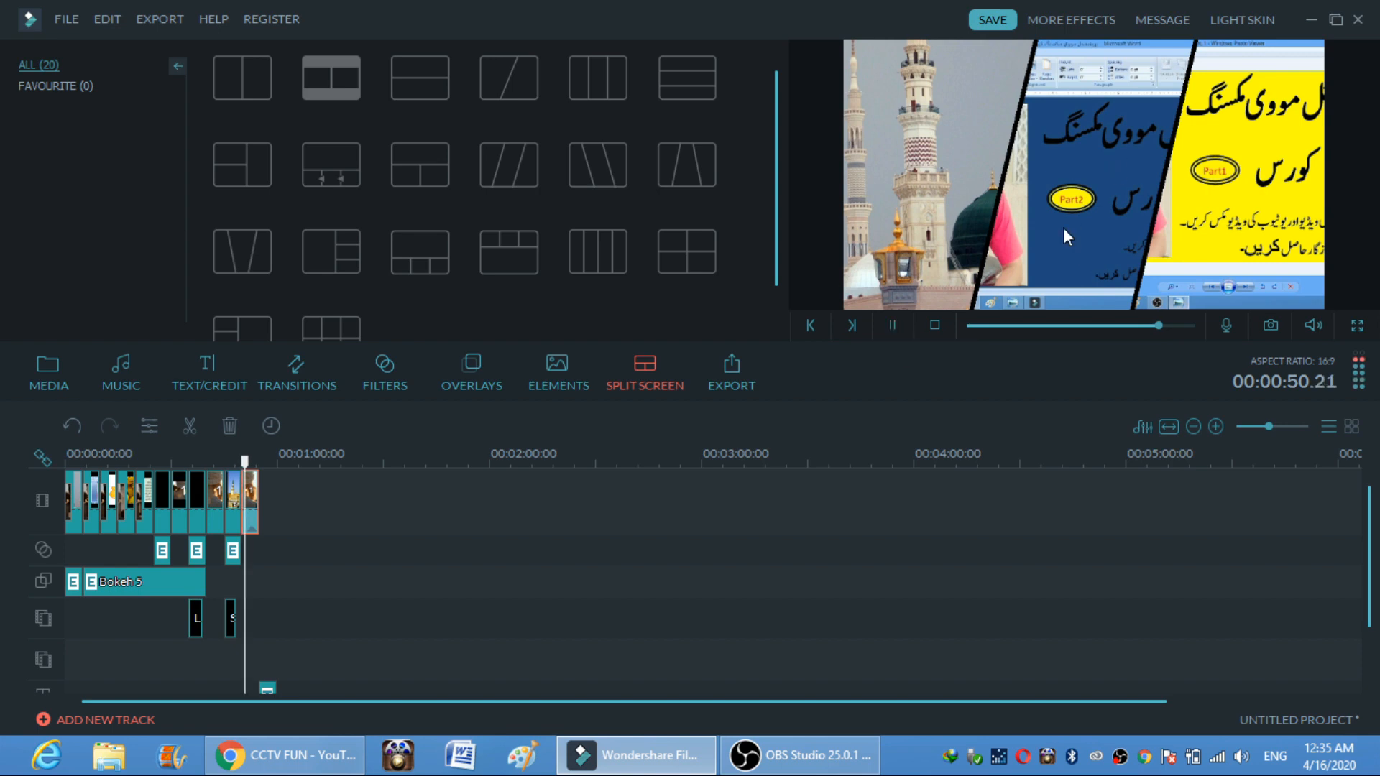
left_click(892, 325)
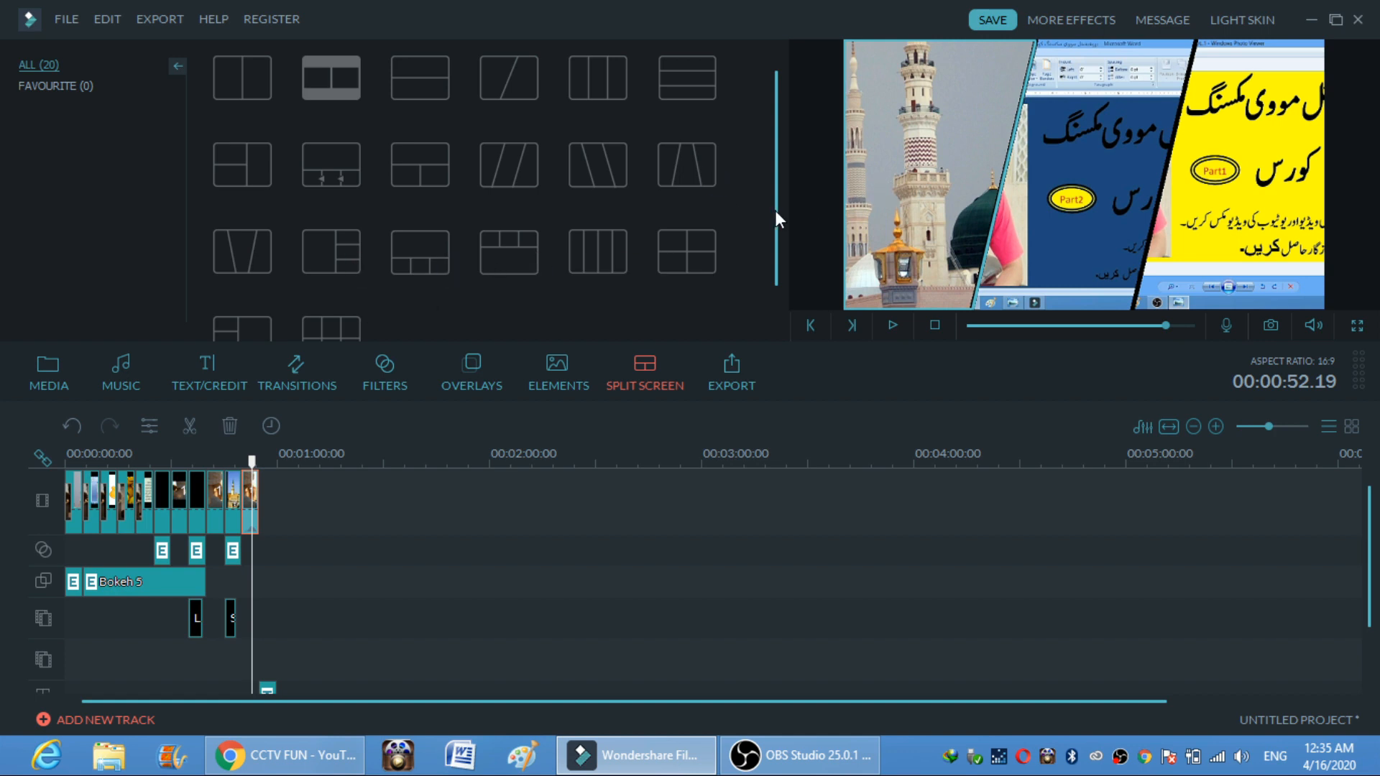
left_click_drag(776, 213, 775, 253)
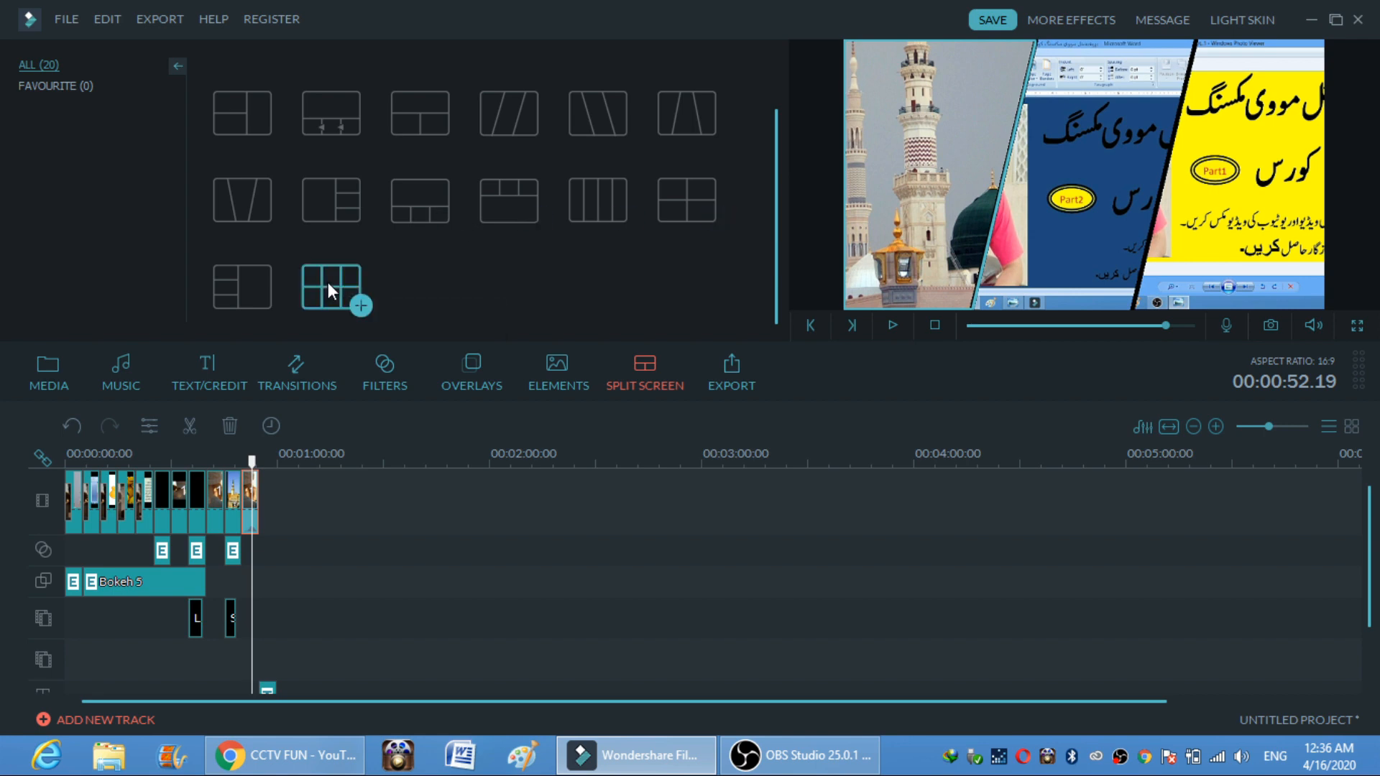
left_click_drag(328, 282, 283, 507)
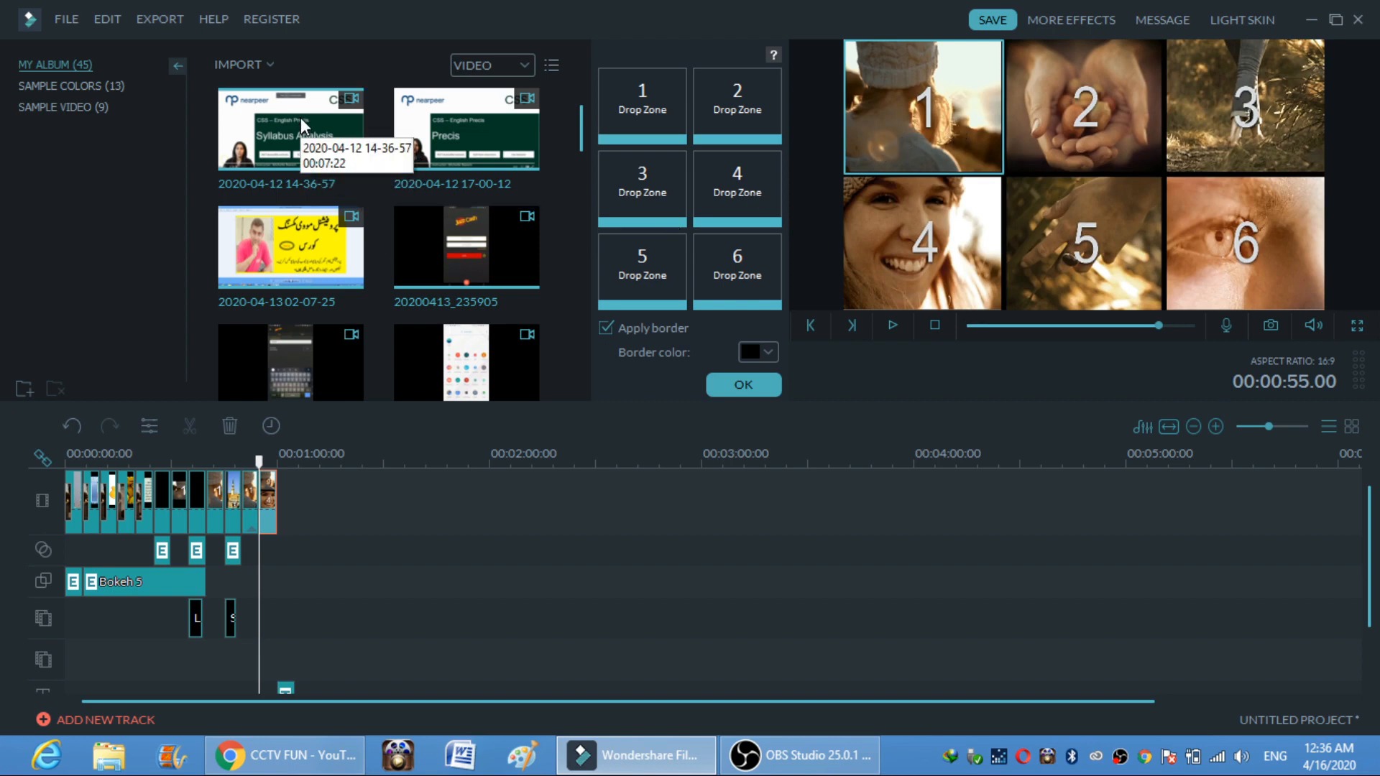
left_click_drag(301, 118, 639, 104)
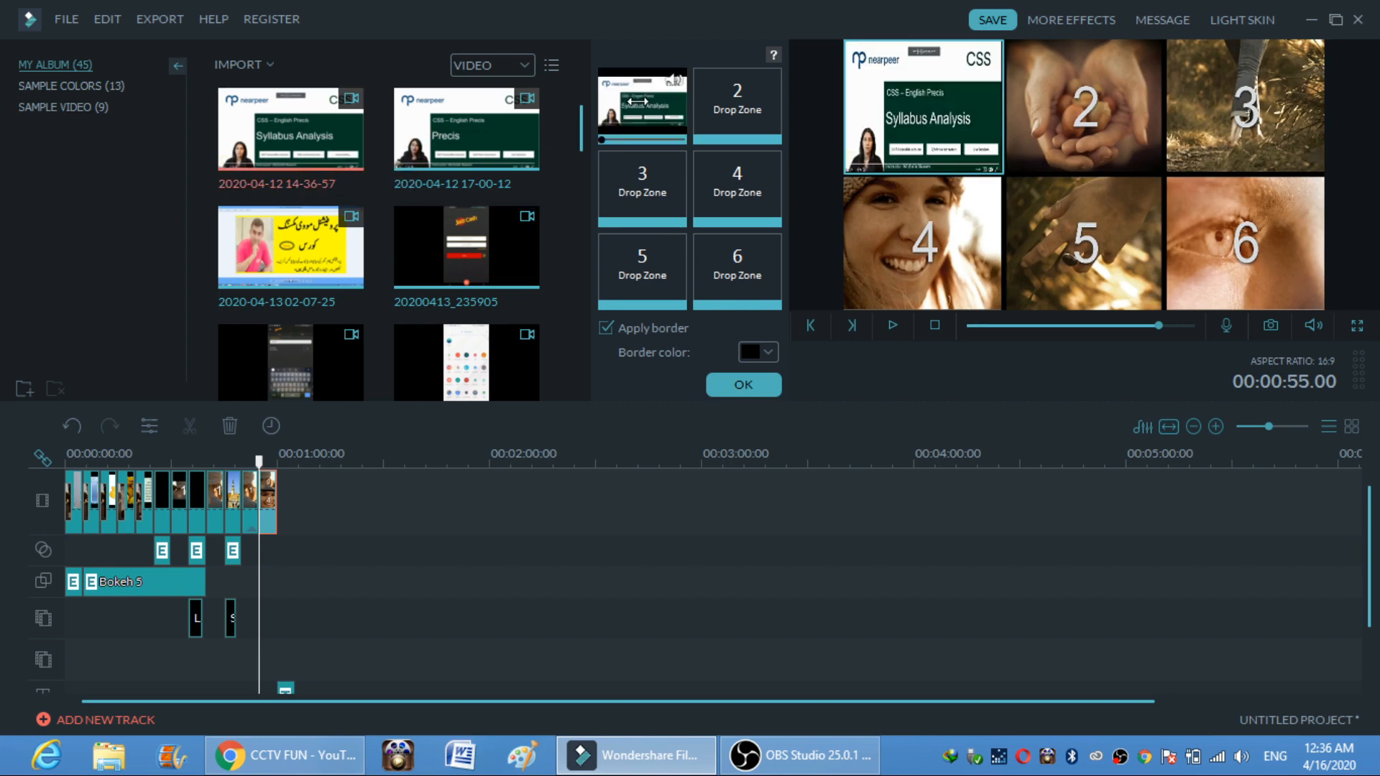
left_click_drag(526, 131, 736, 106)
left_click_drag(311, 244, 643, 185)
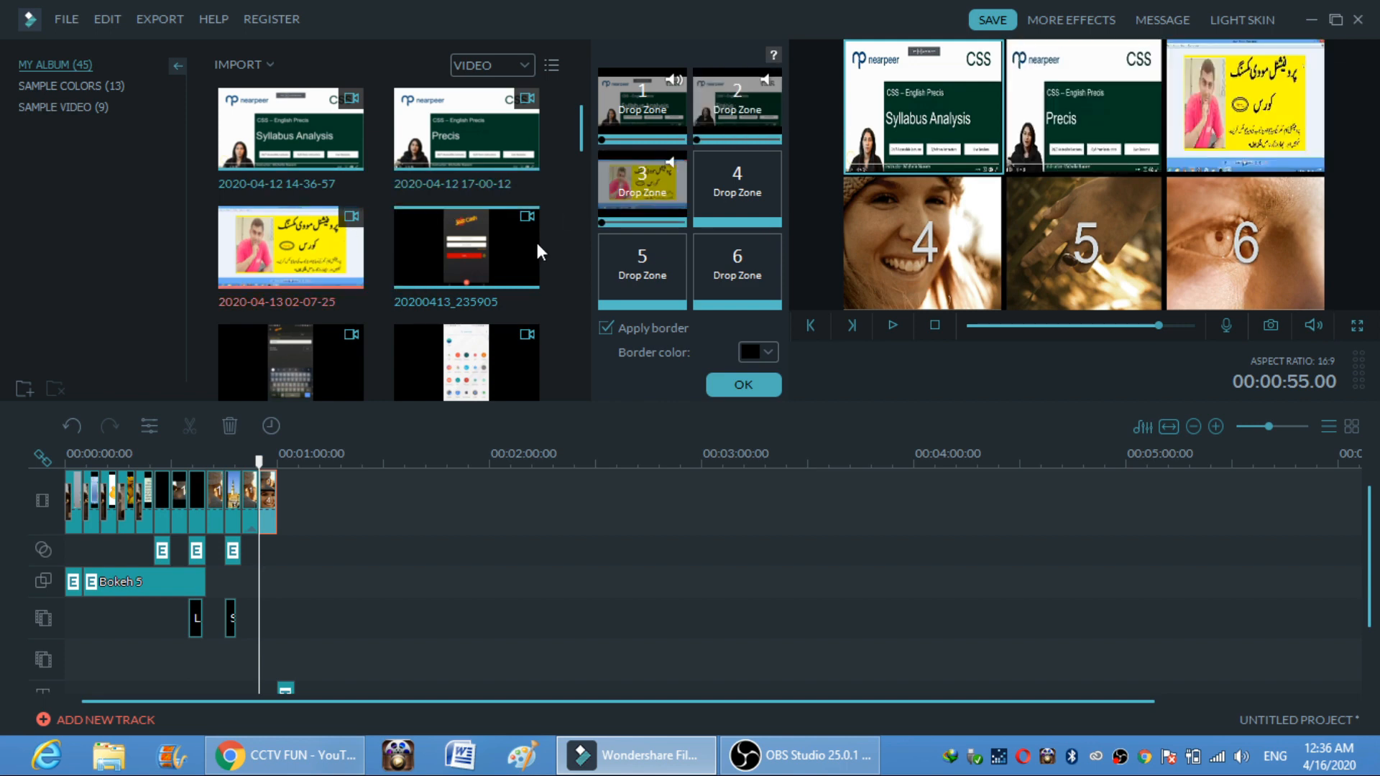
- Fill drop zones 4 to 6 of the grid split screen with videos 20200413_235905, 20200414_001426 and 20200414_000324, and apply the settings
left_click_drag(536, 239, 732, 183)
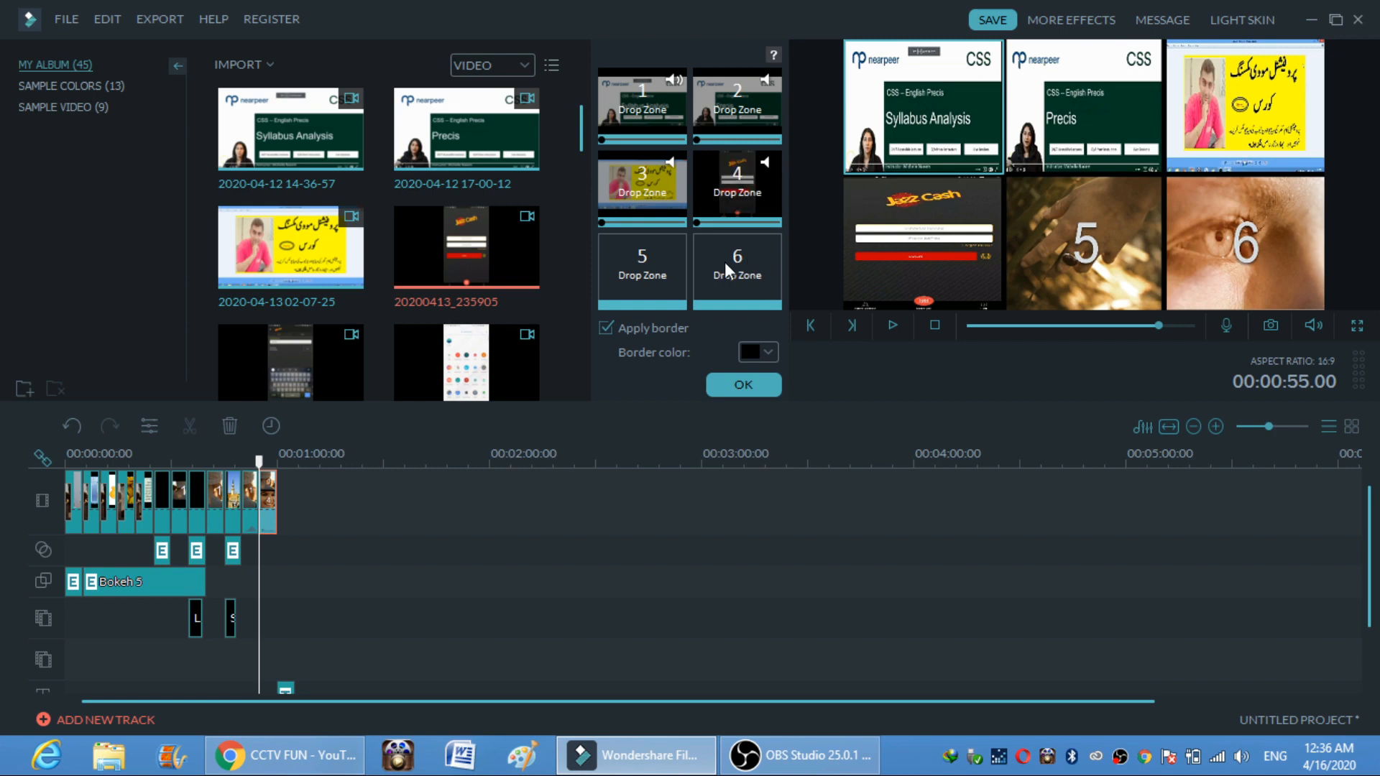
scroll(570, 271, "down", 1)
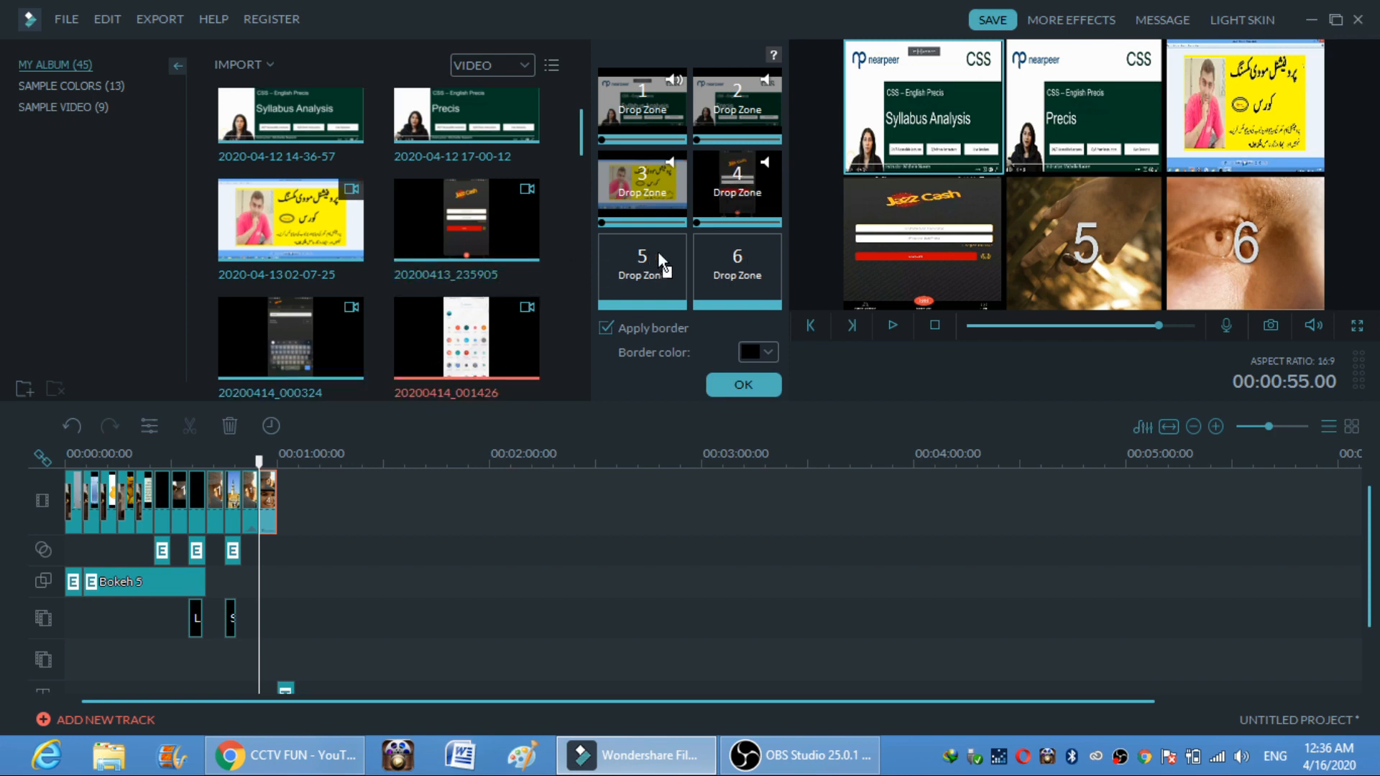
left_click_drag(658, 251, 636, 260)
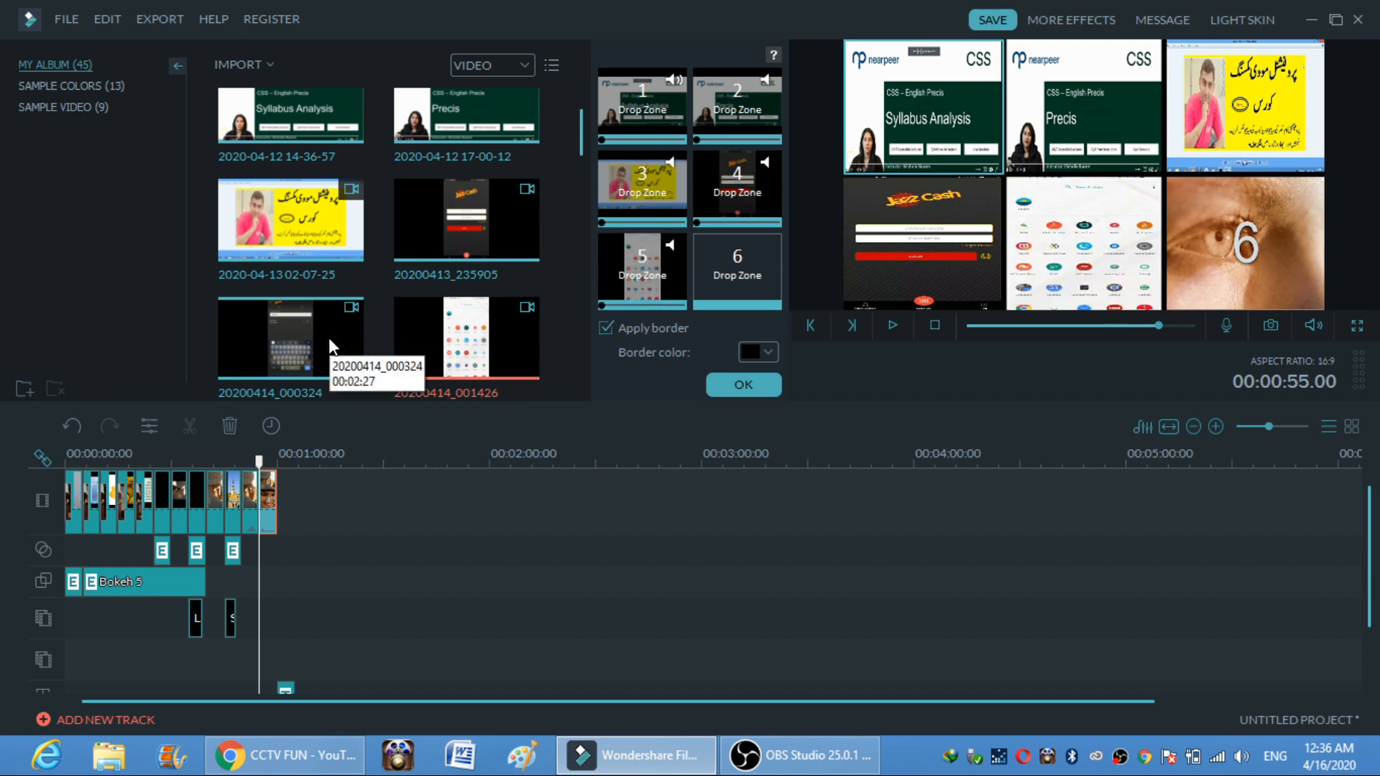
left_click_drag(330, 338, 727, 252)
left_click(740, 388)
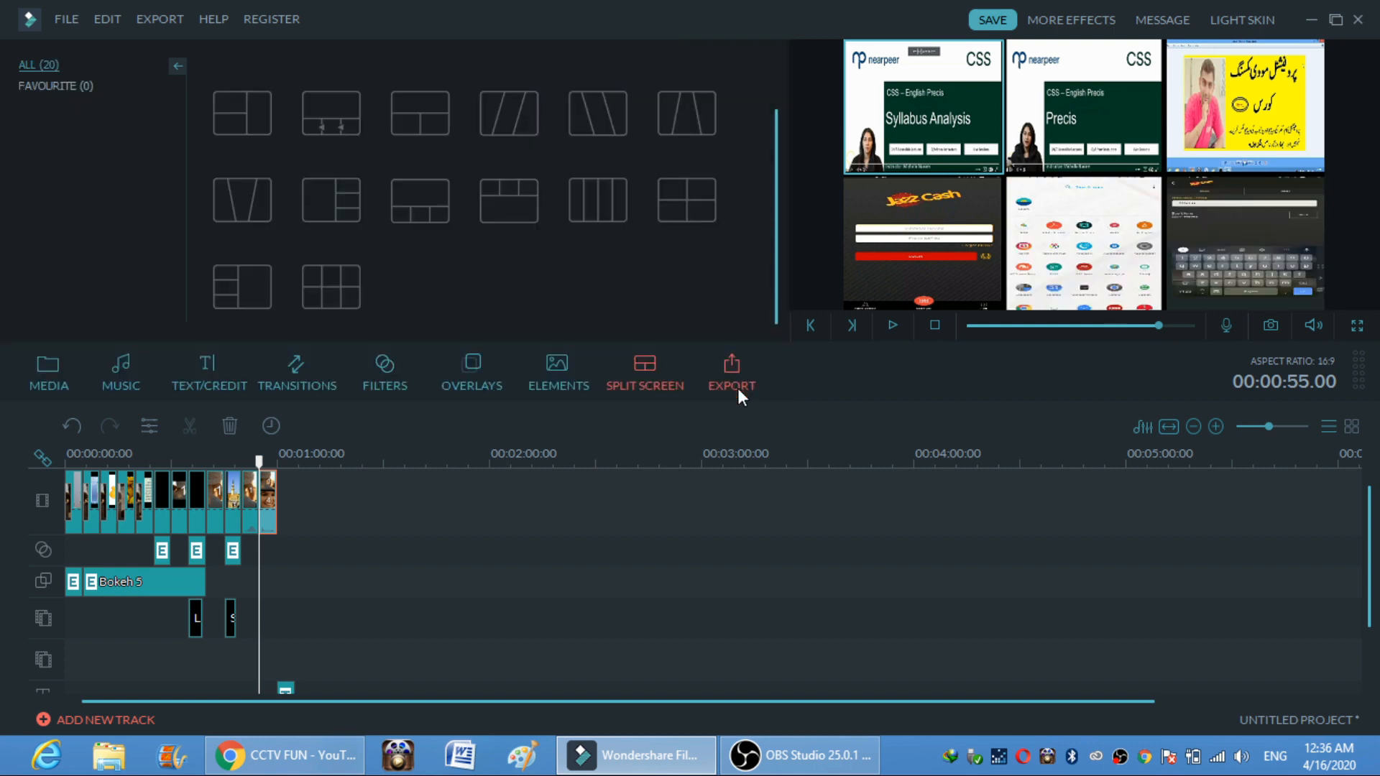
- Play back the six-pane split screen briefly, and close the export output settings without exporting
left_click(894, 327)
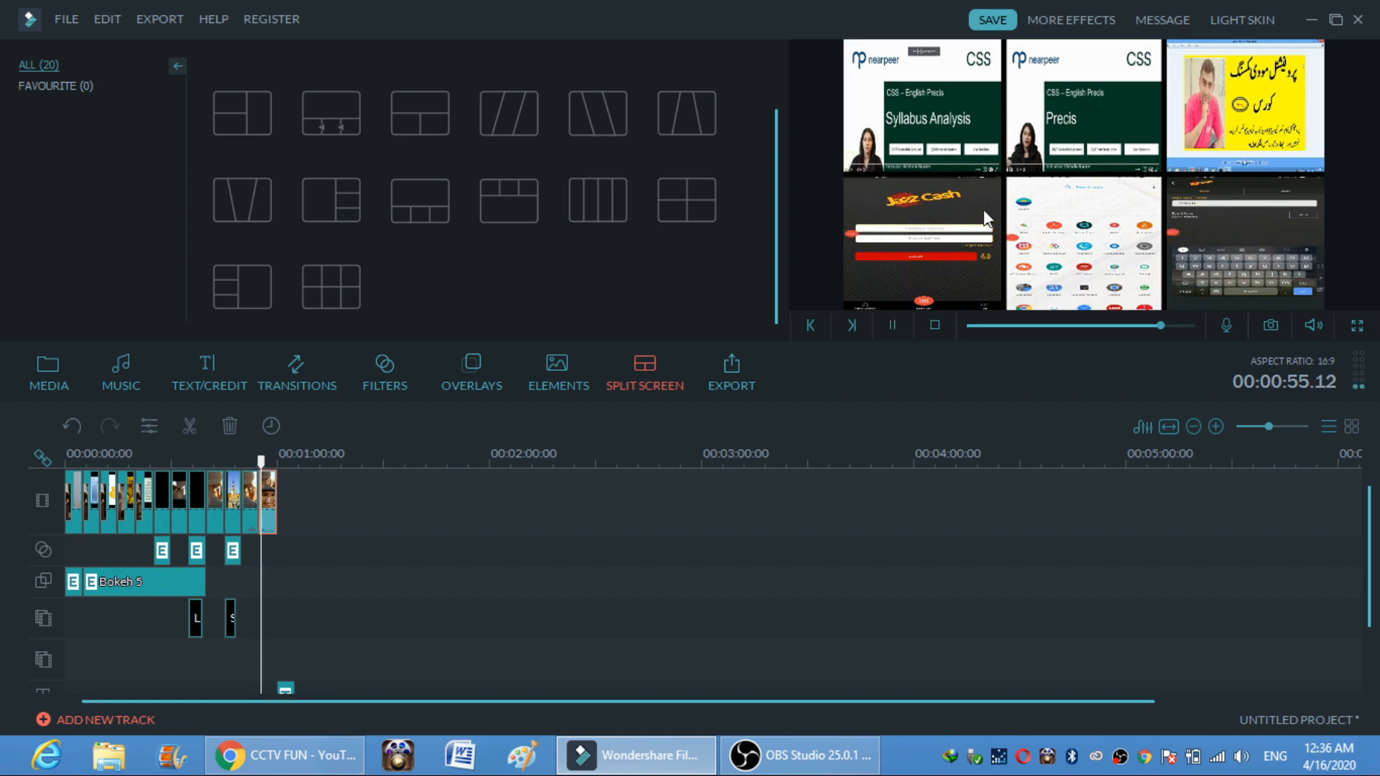
left_click(892, 326)
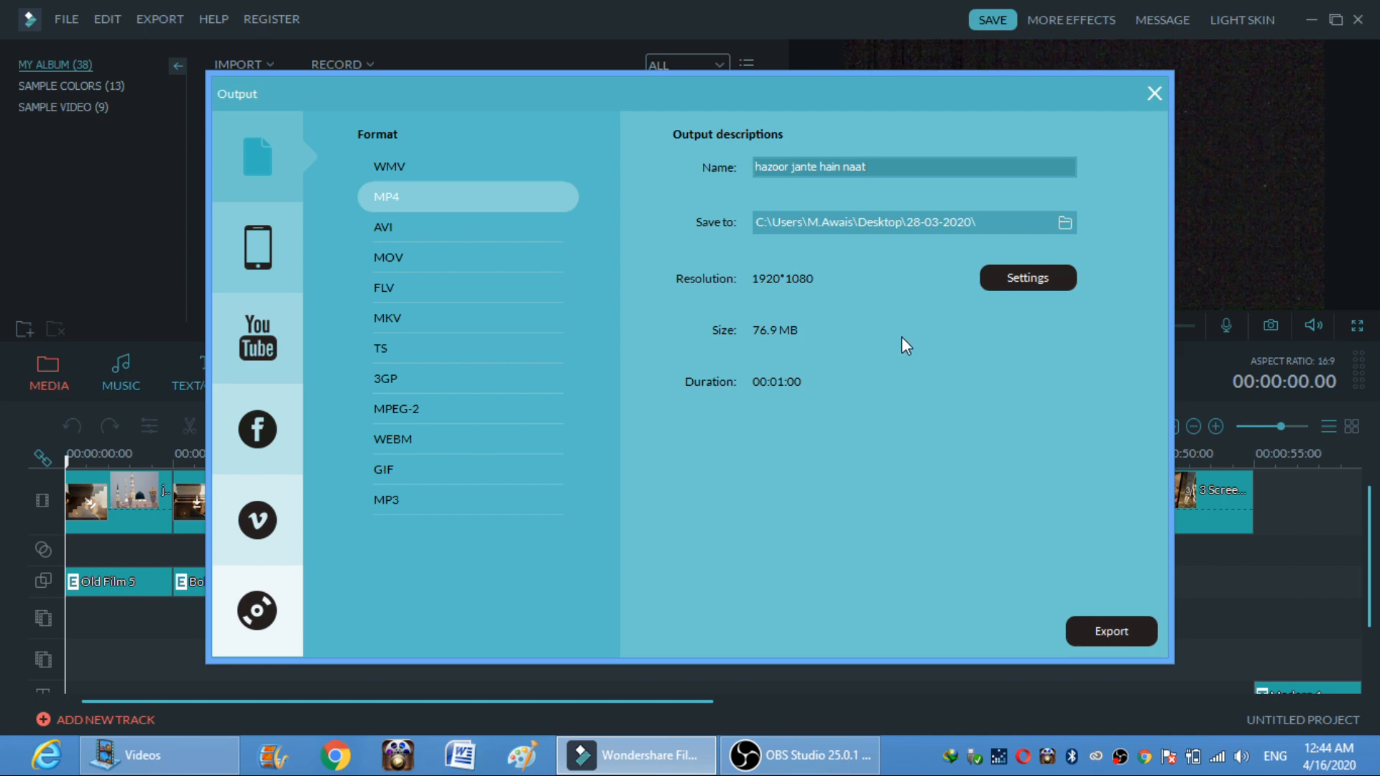
left_click(1153, 95)
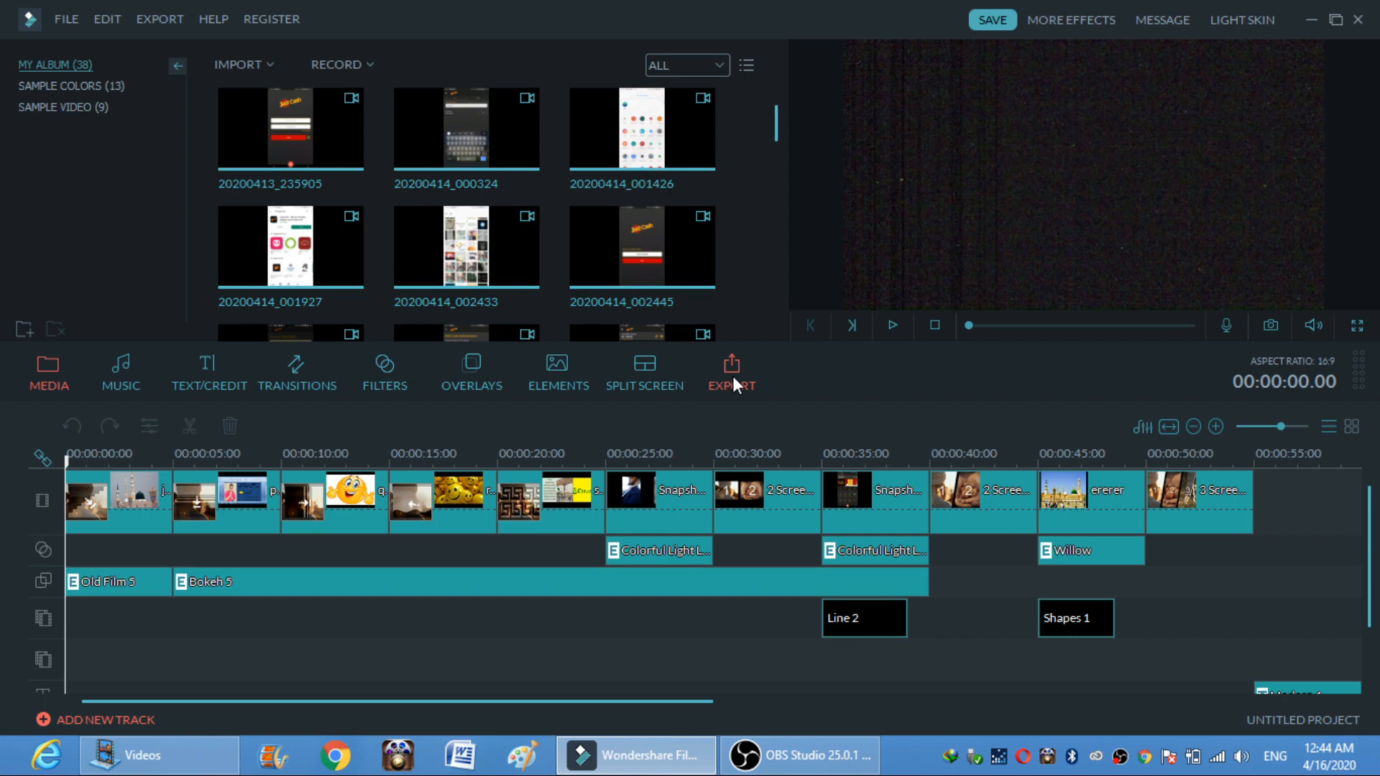
- Browse the opener titles in the text library and download the Modern 4 title
left_click(215, 386)
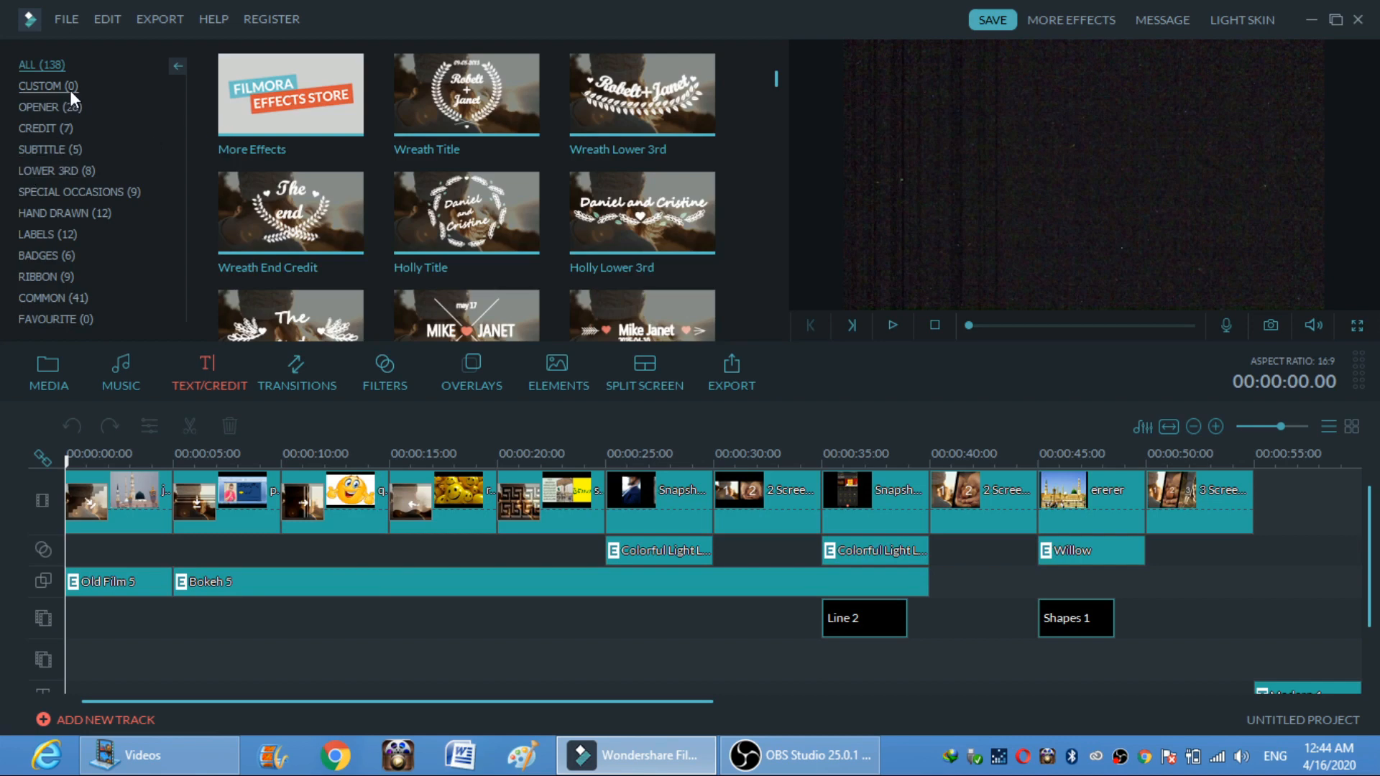
left_click(50, 109)
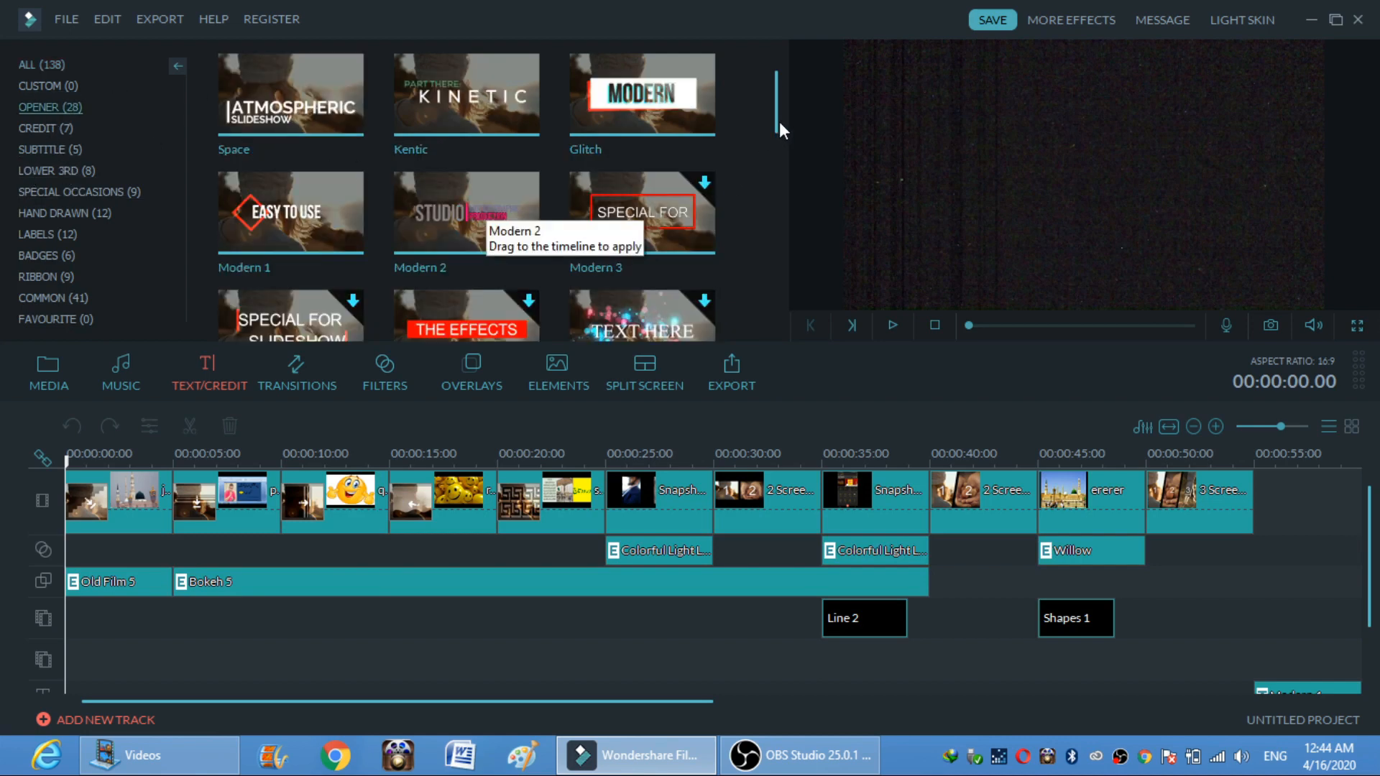
left_click_drag(776, 119, 779, 151)
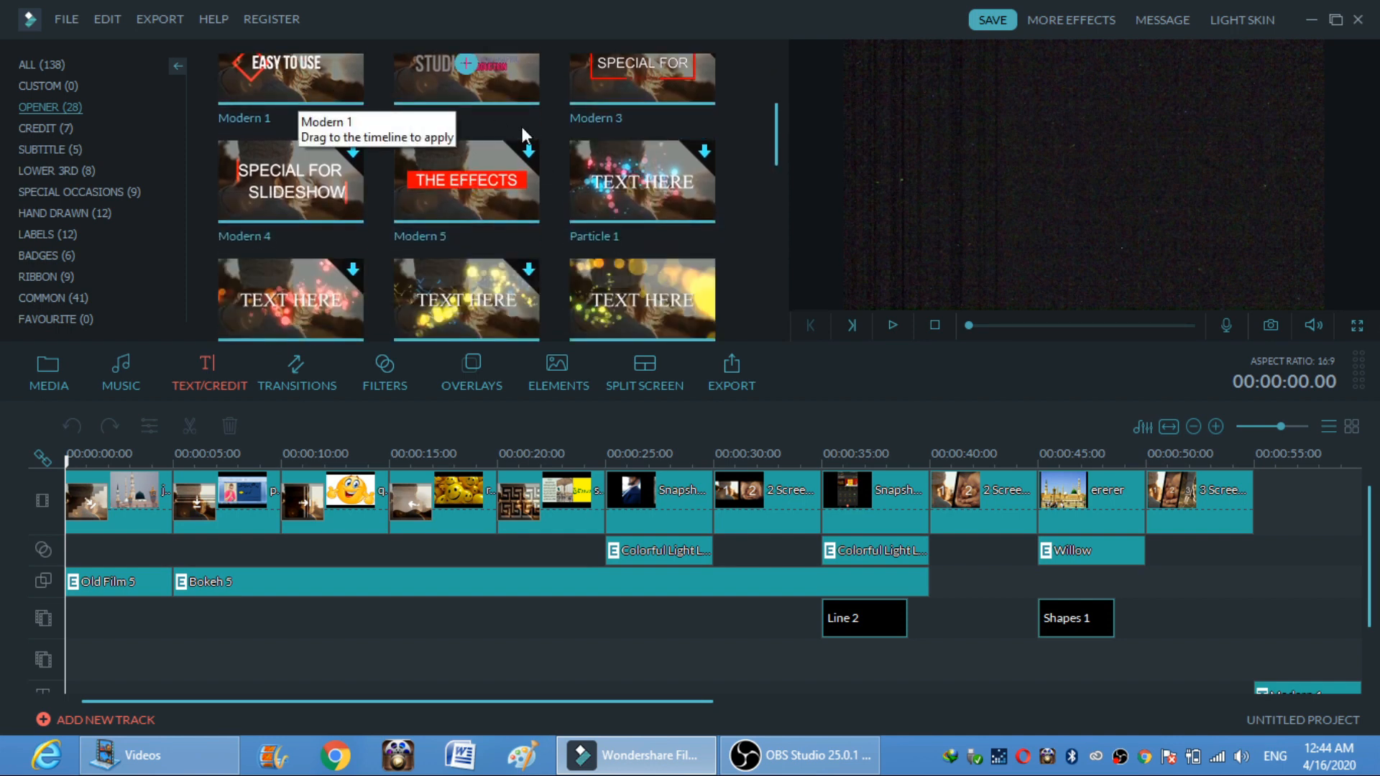
left_click(257, 197)
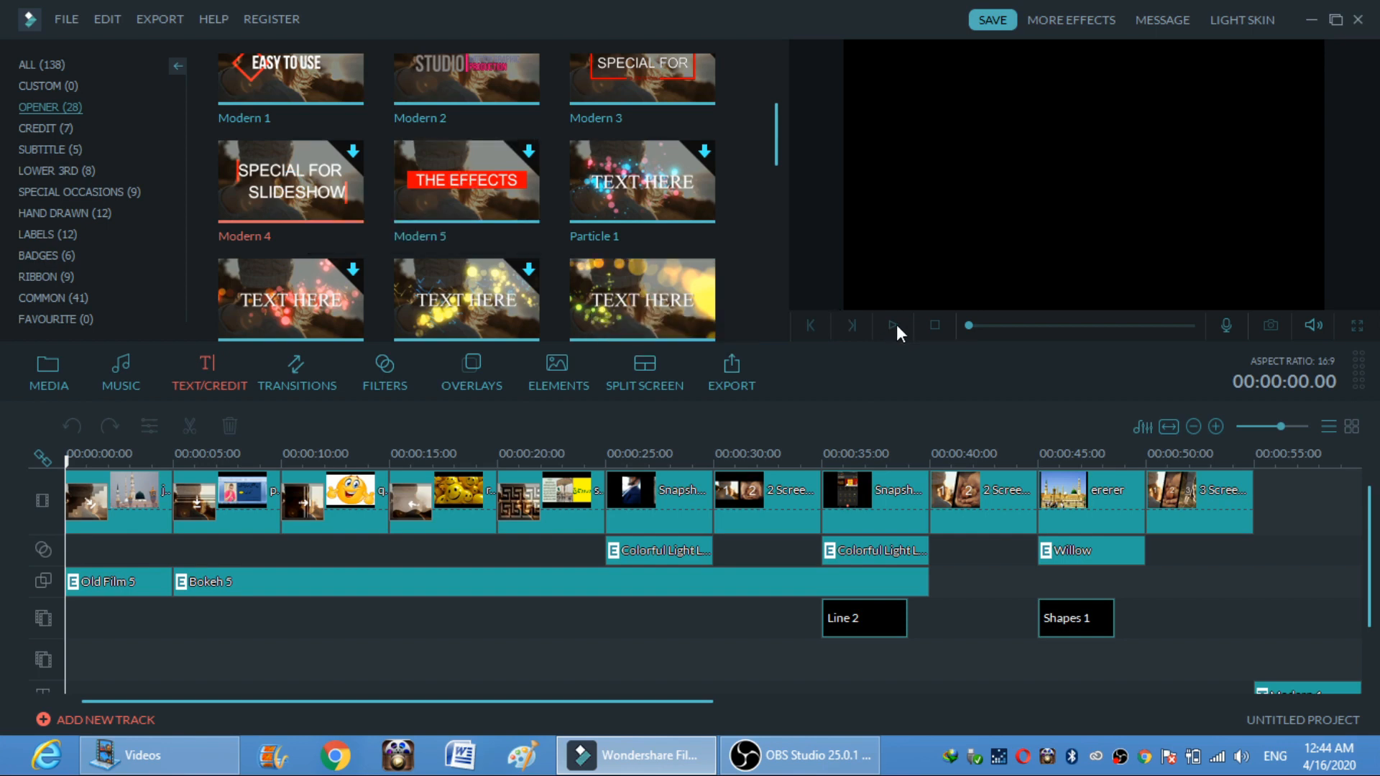
double_click(342, 203)
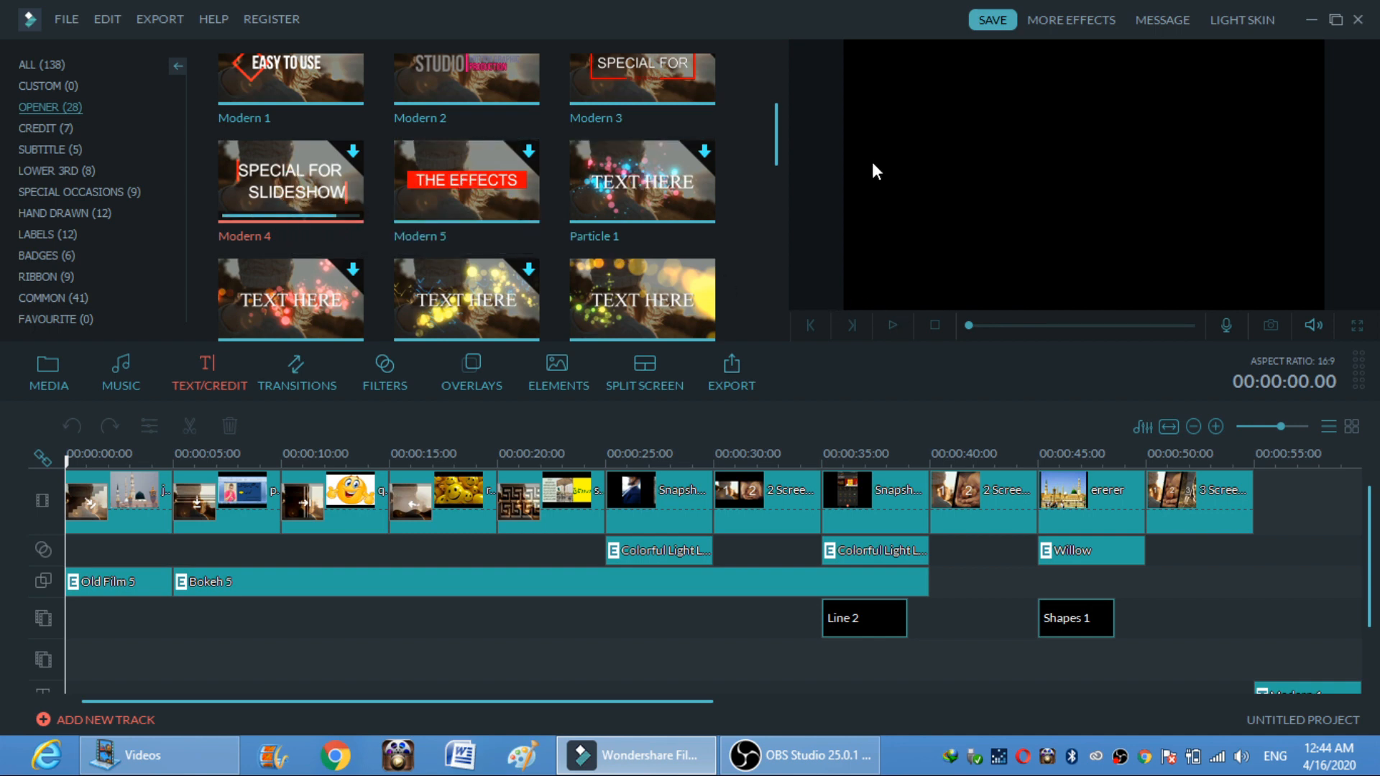
- Preview the Modern 2 opener title and add it to the text track at the start of the timeline
left_click_drag(775, 131, 772, 105)
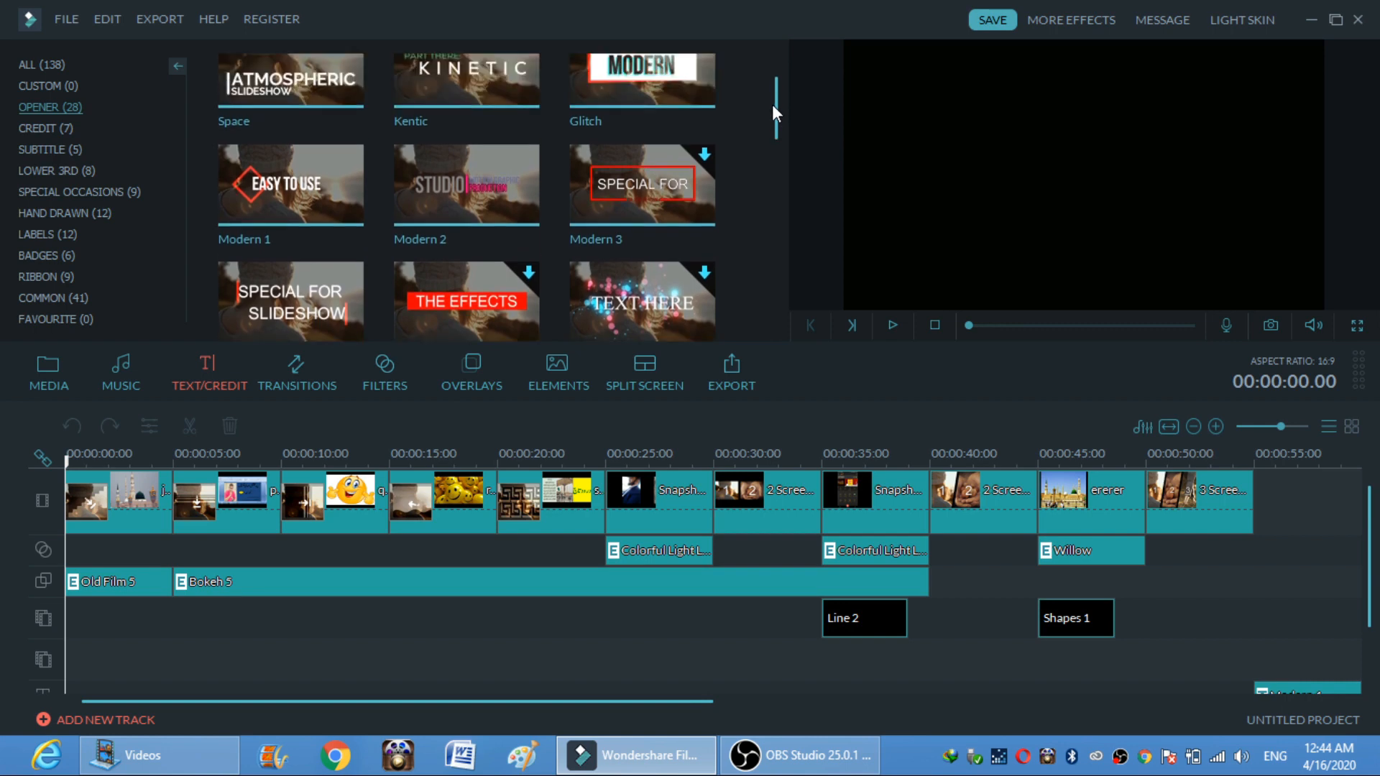
left_click(480, 200)
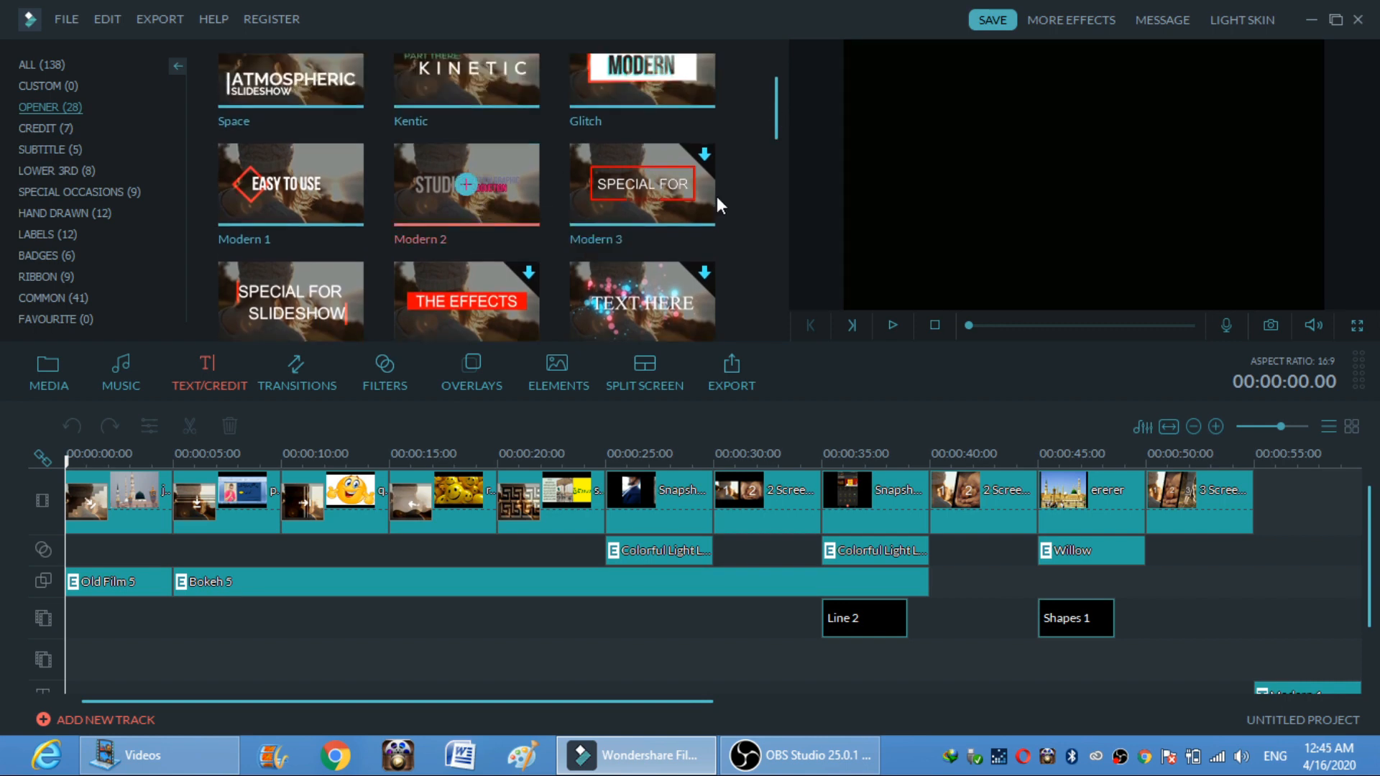
left_click(893, 327)
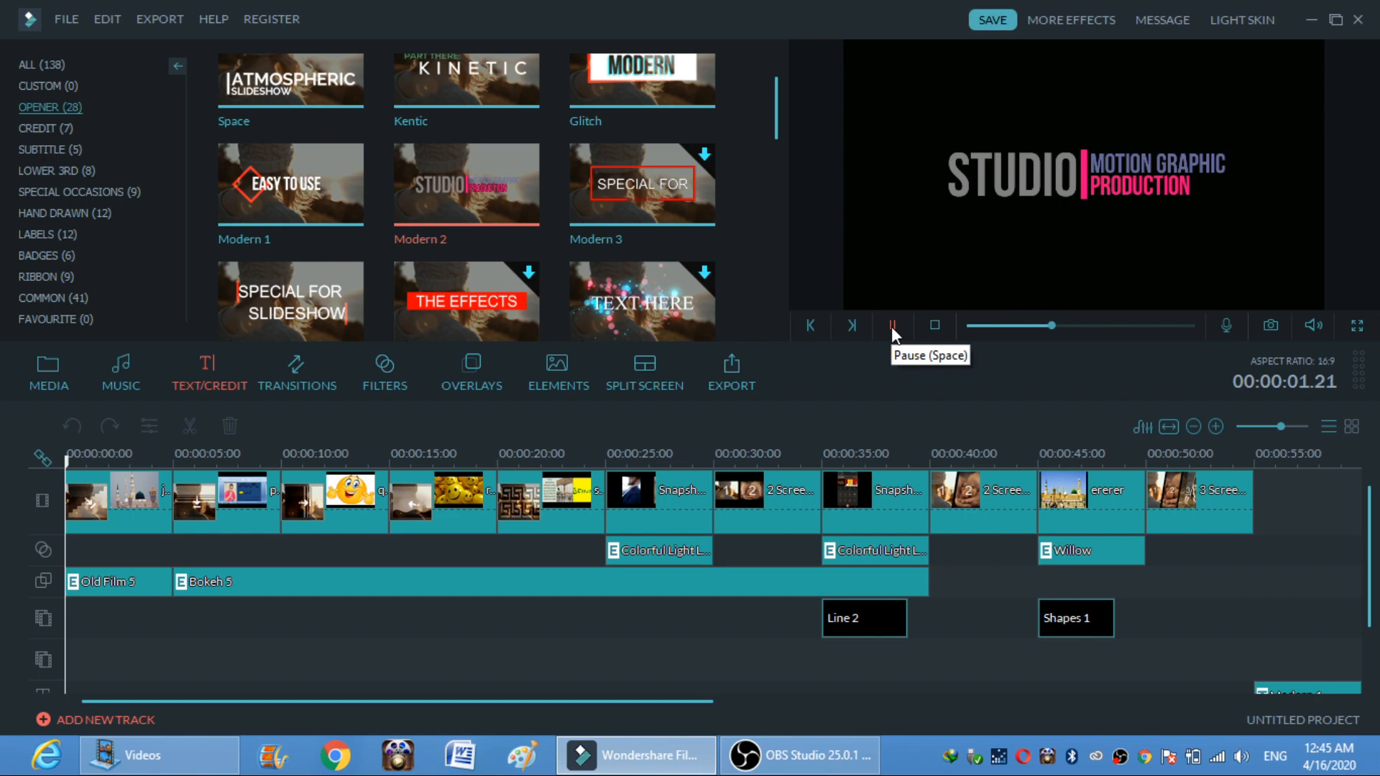
left_click(891, 327)
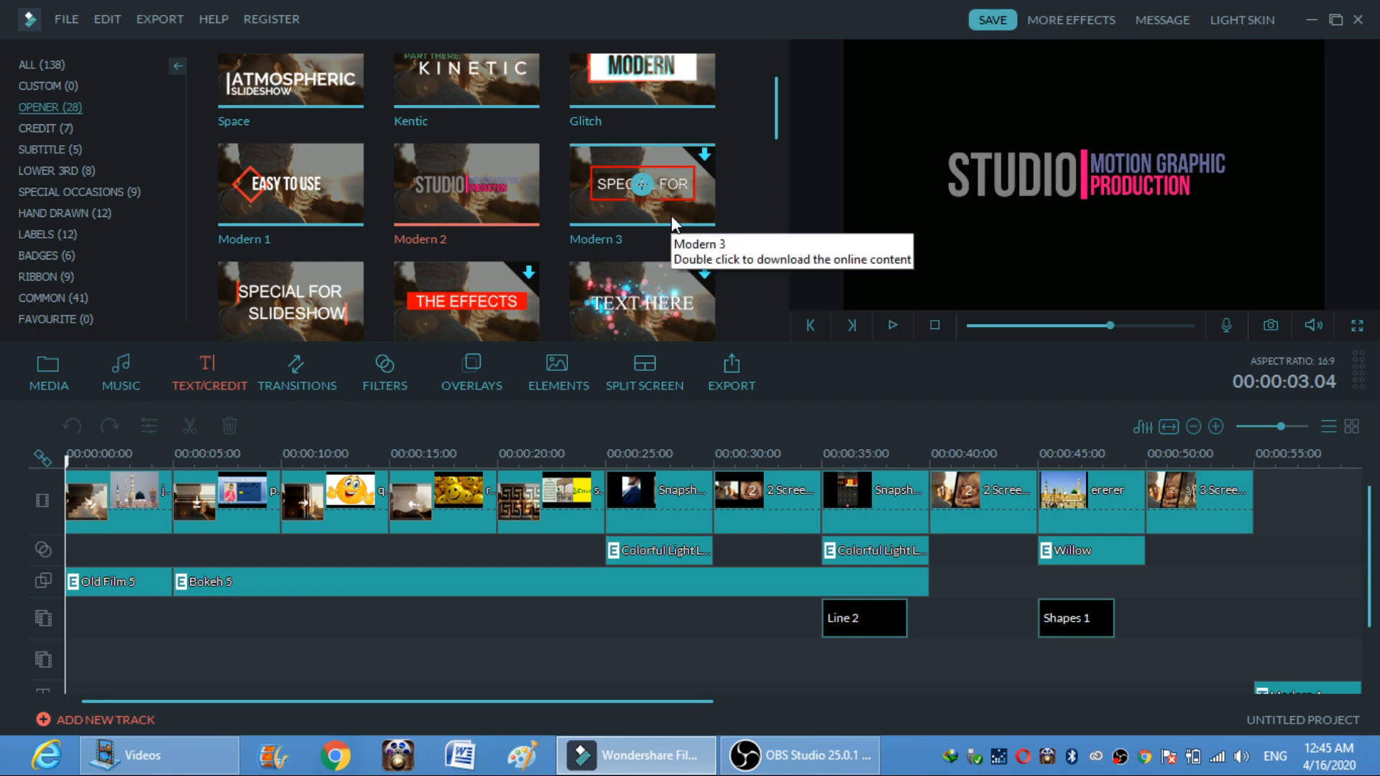
left_click_drag(528, 203, 69, 665)
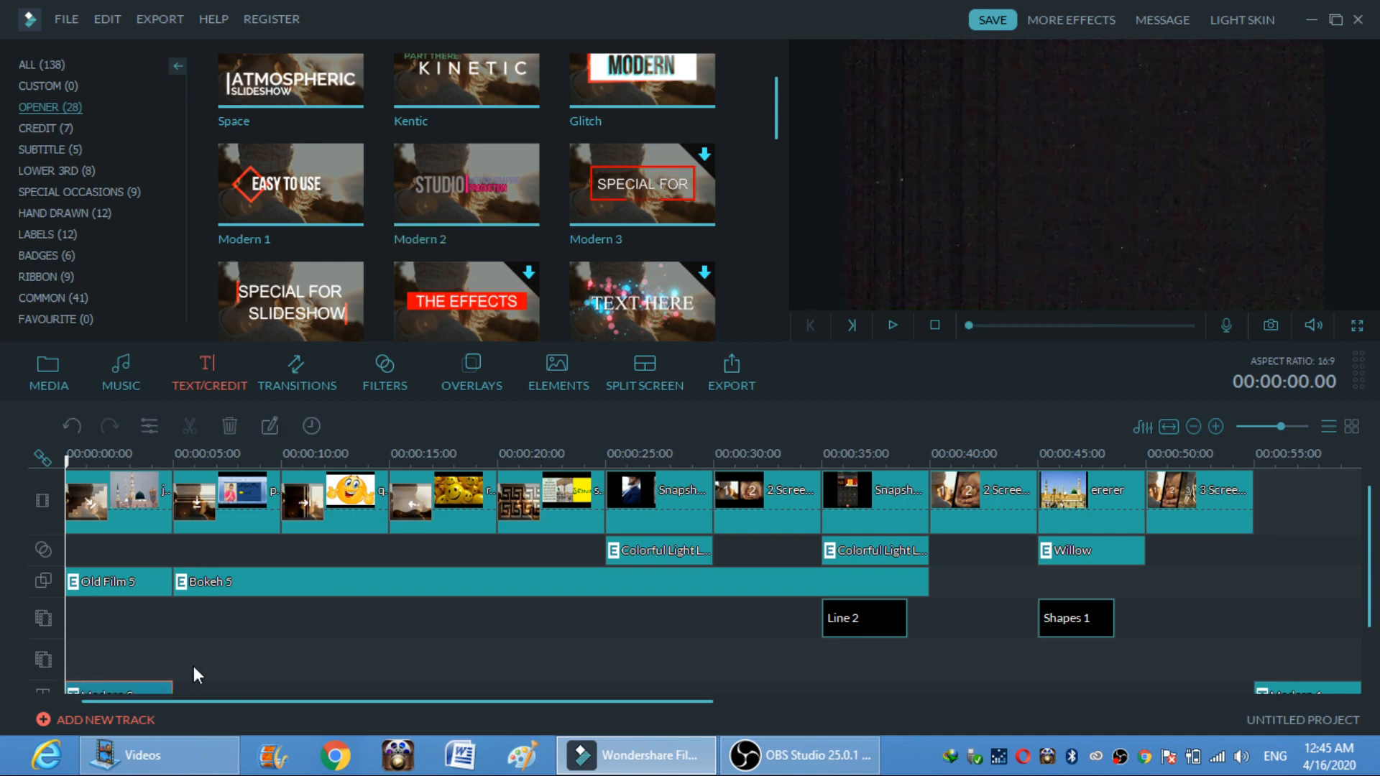
- Open the Modern 2 title for editing and replace its MOTION GRAPHIC text with CCTV FUN
double_click(137, 694)
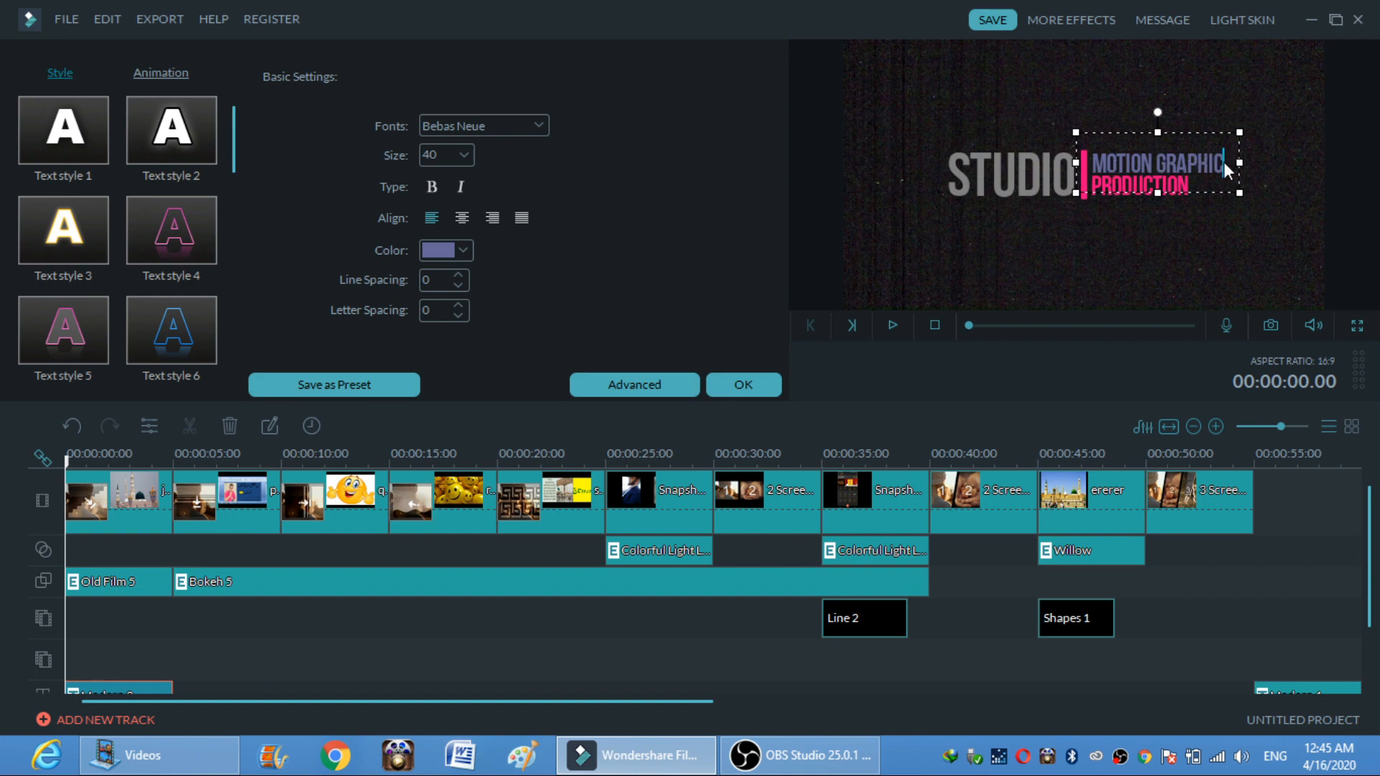
key("BackSpace")
key("BackSpace")
key("BackSpace")
key("BackSpace")
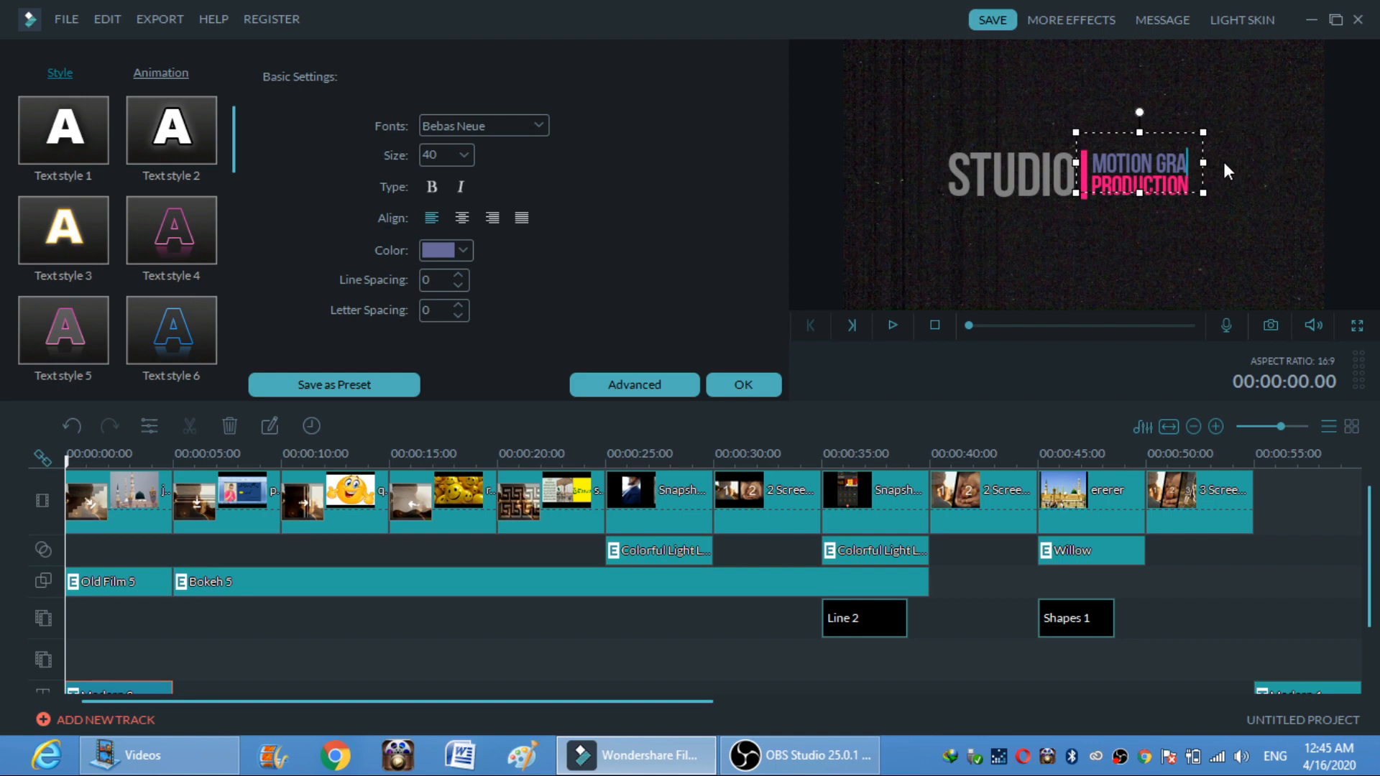
key("BackSpace")
key("BackSpace")
key("BackSpace")
key("BackSpace")
key("BackSpace")
key("BackSpace")
key("BackSpace")
key("BackSpace")
key("BackSpace")
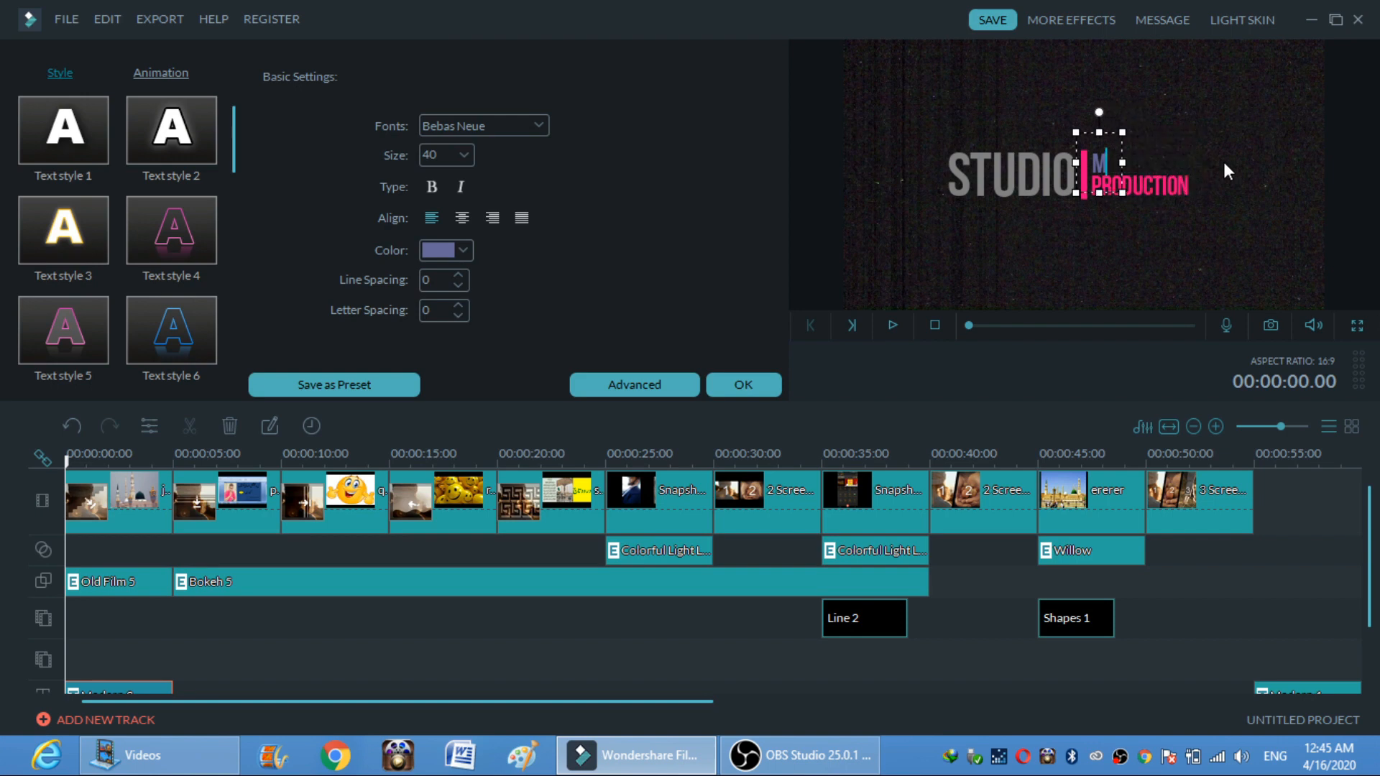
key("BackSpace")
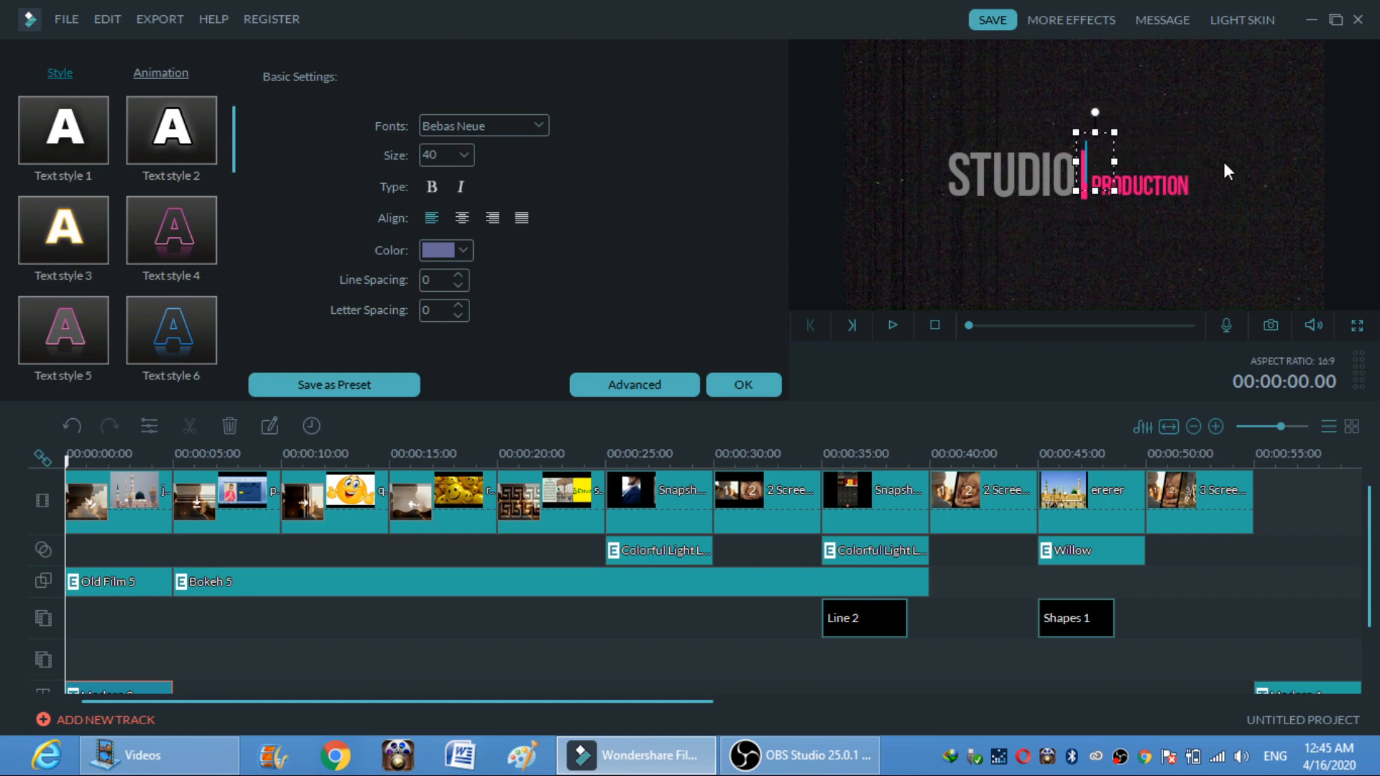
type("CCTV")
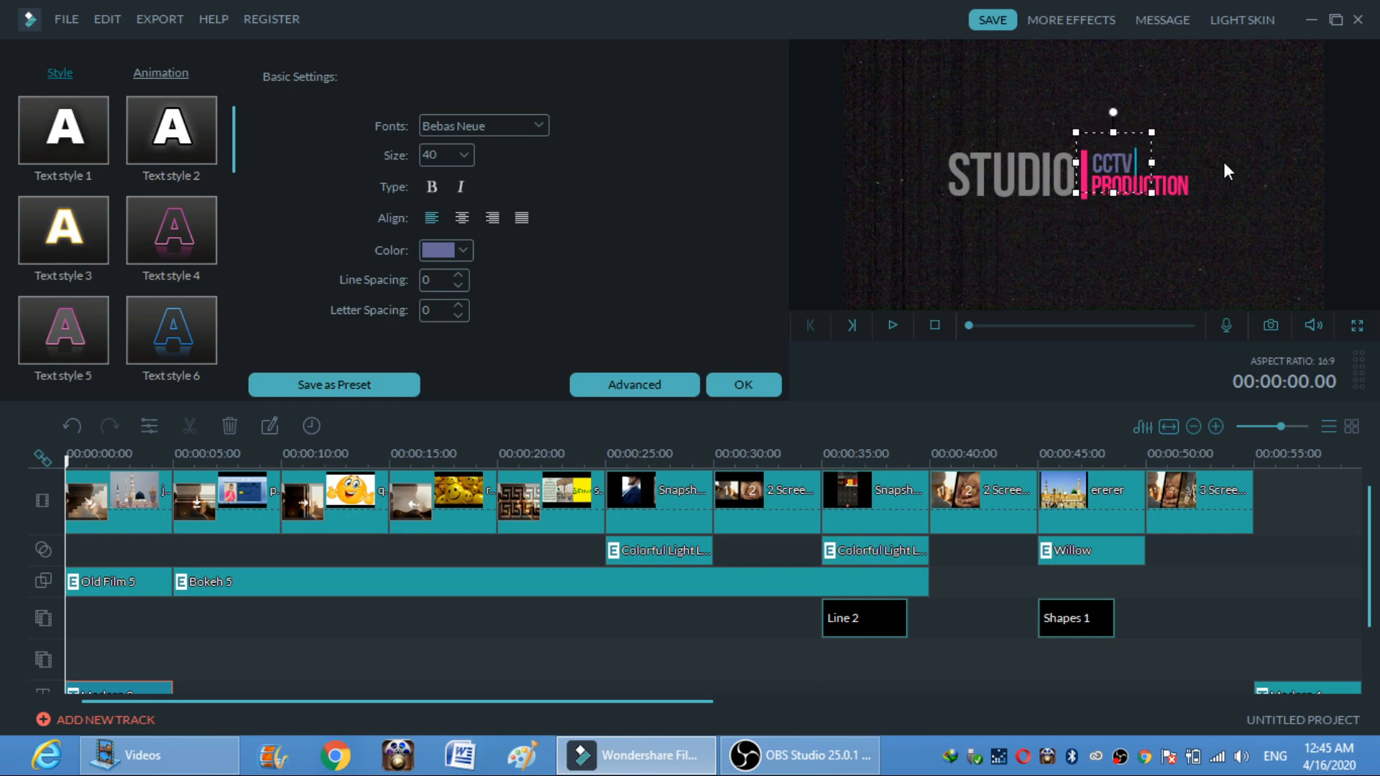
type(" FUN")
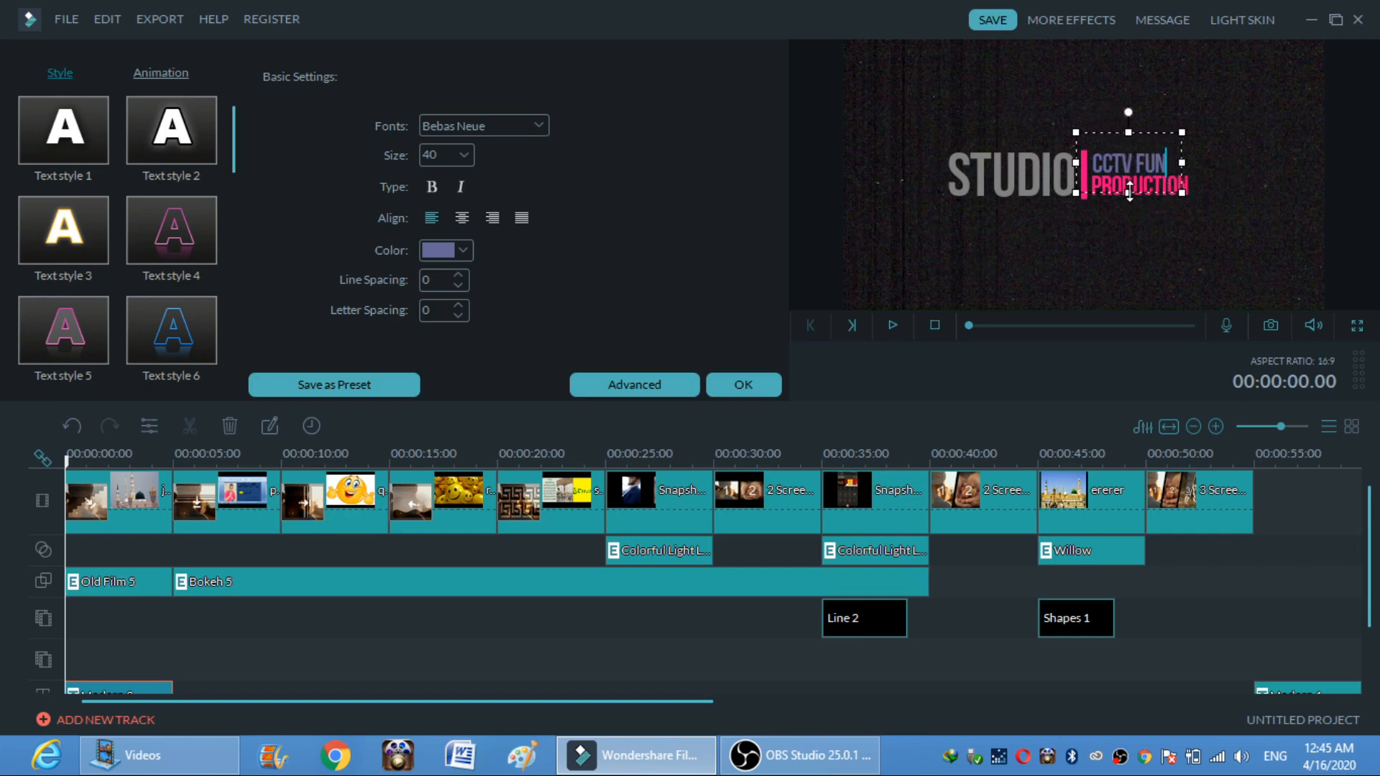
left_click_drag(1128, 192, 1130, 213)
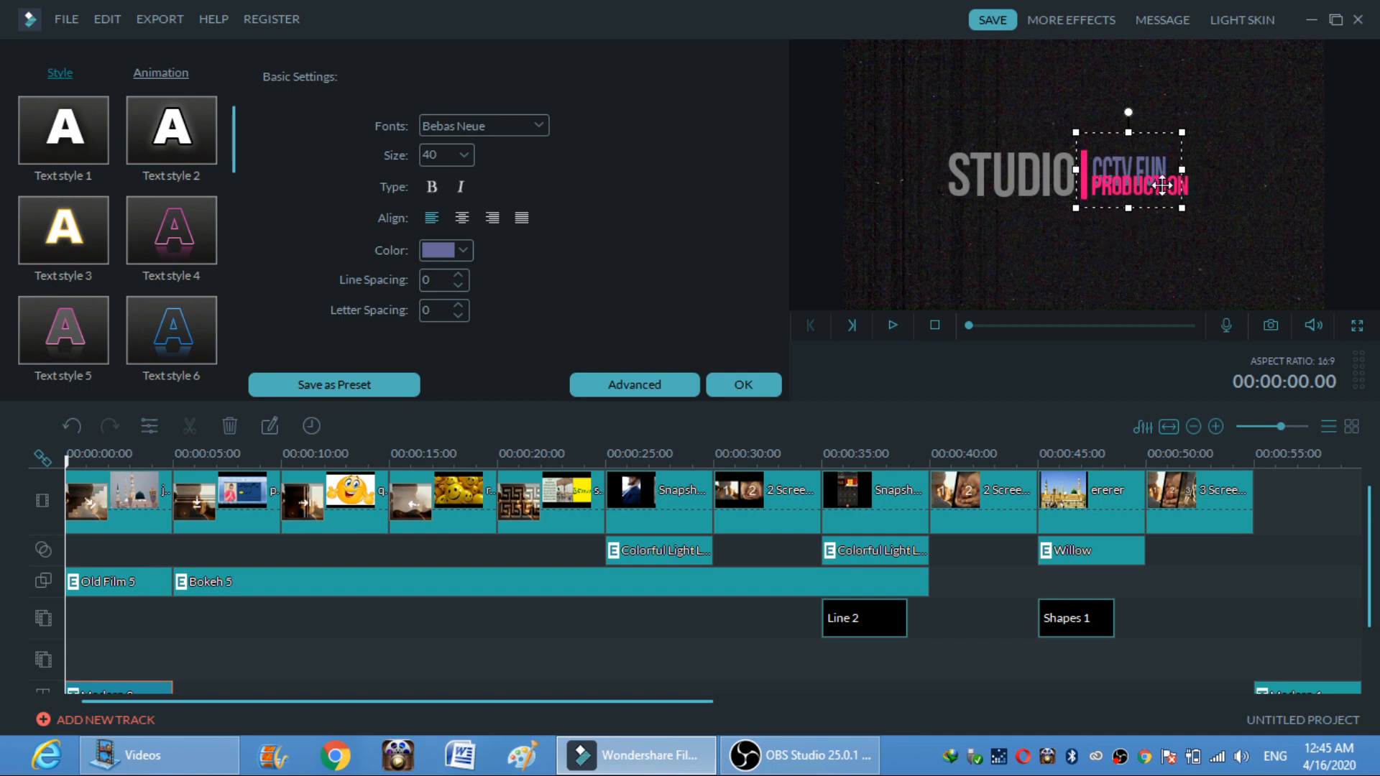
left_click_drag(1128, 210, 1129, 188)
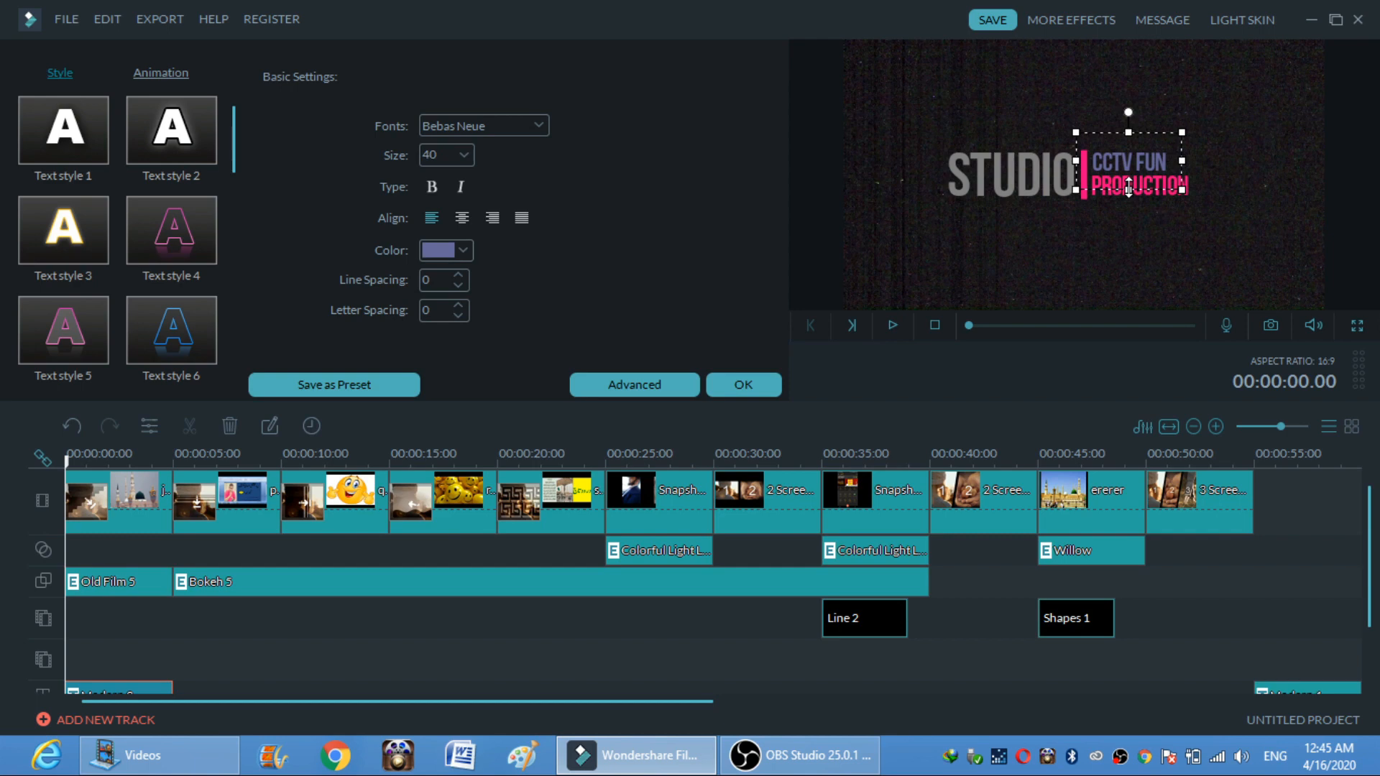
left_click(1147, 226)
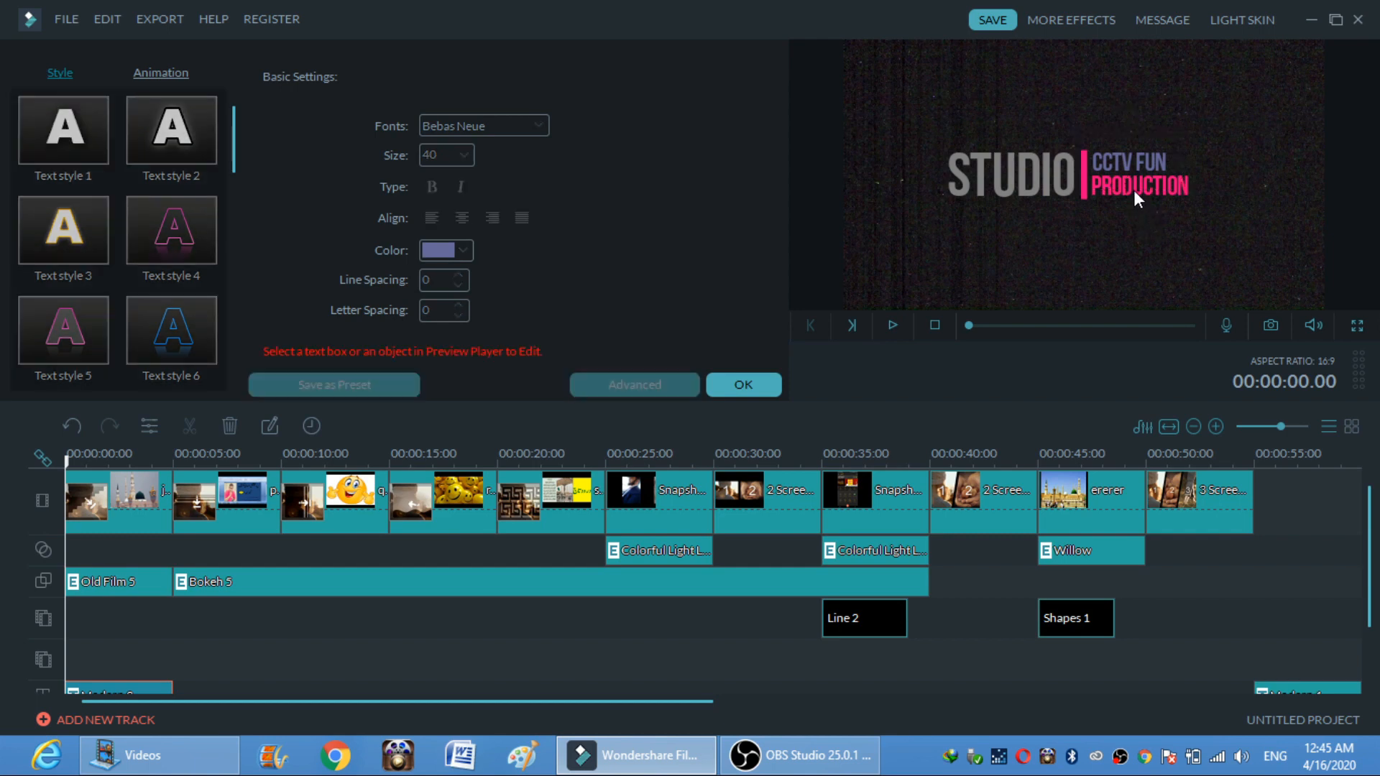
- Replace the PRODUCTION text in the title with THANKS FOR WATCHING
left_click(1132, 189)
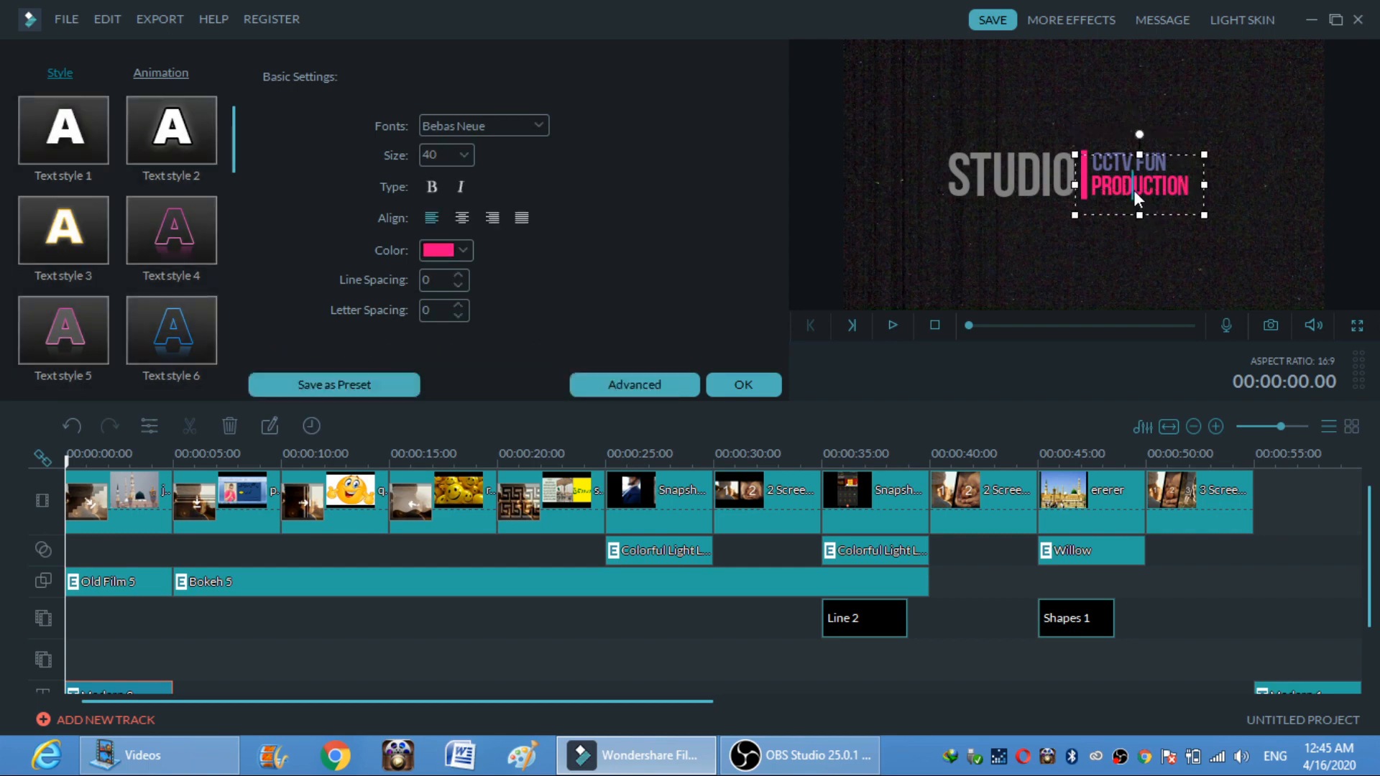
left_click(1187, 191)
key("BackSpace")
key("BackSpace")
key("BackSpace")
key("BackSpace")
key("BackSpace")
key("BackSpace")
key("BackSpace")
key("BackSpace")
key("BackSpace")
key("BackSpace")
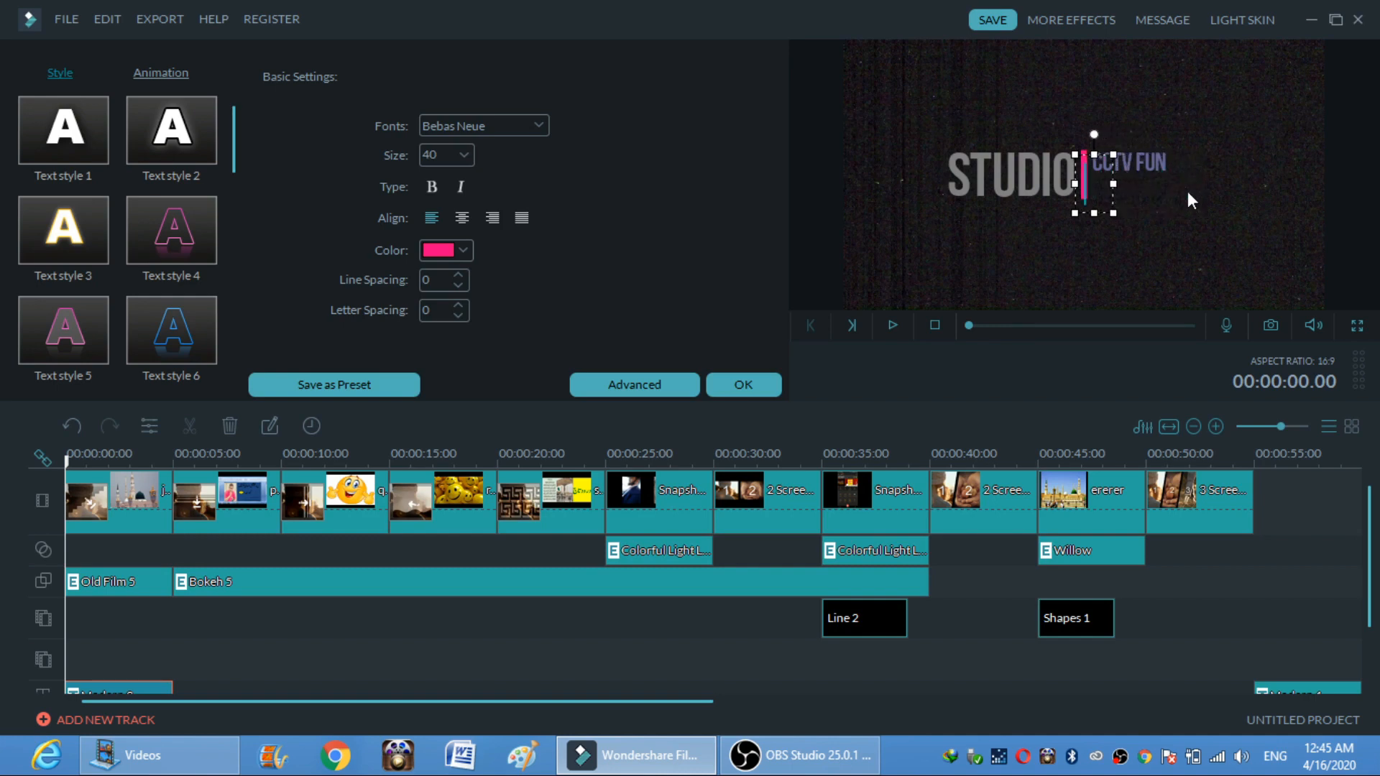
type("THANKS")
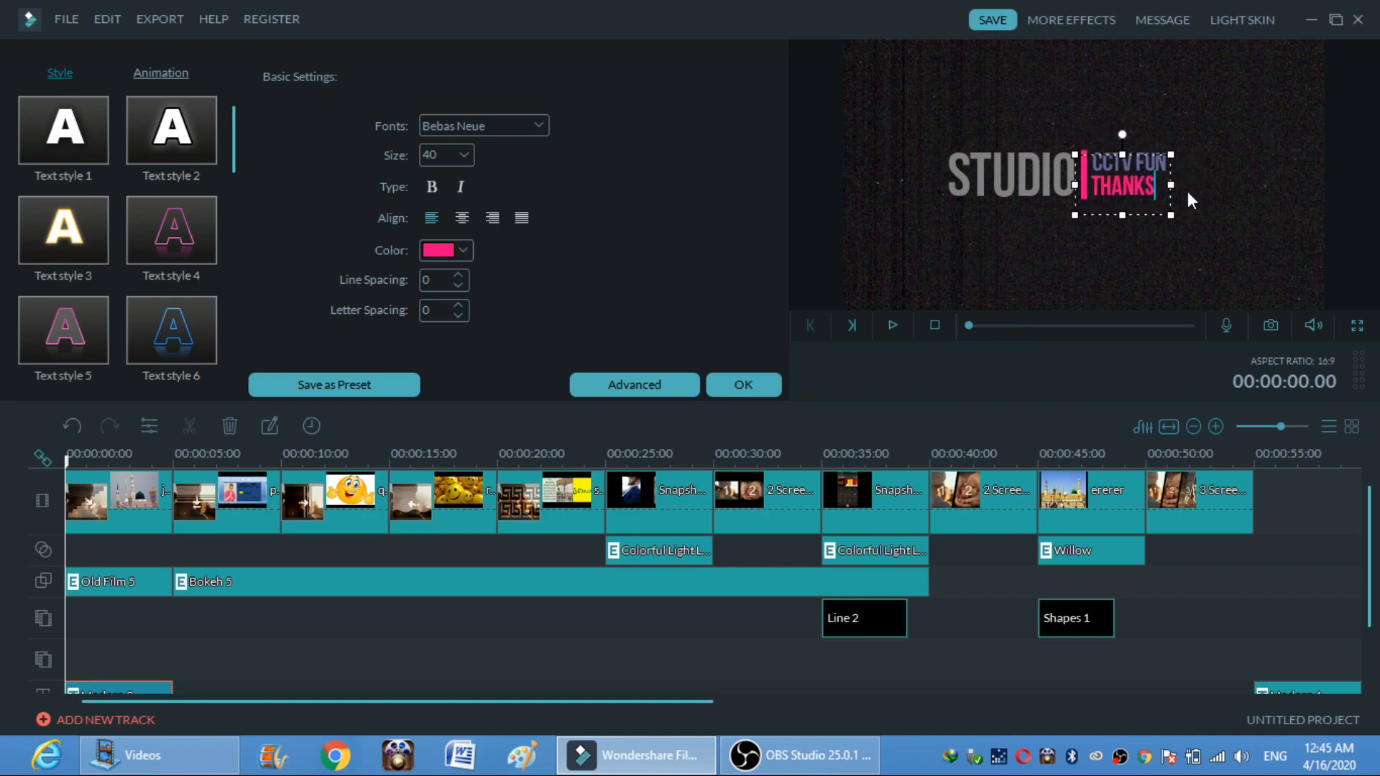
type(" FOR")
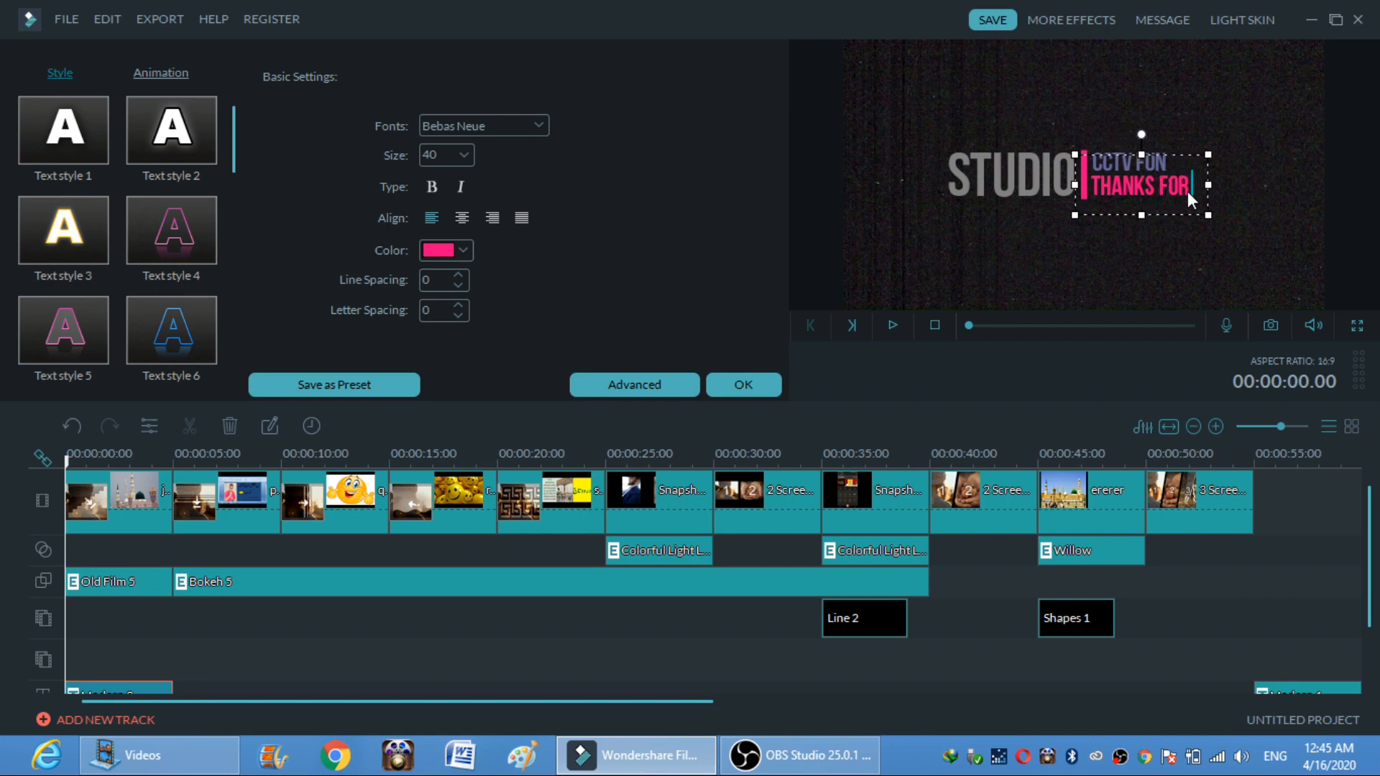
type(" WATC")
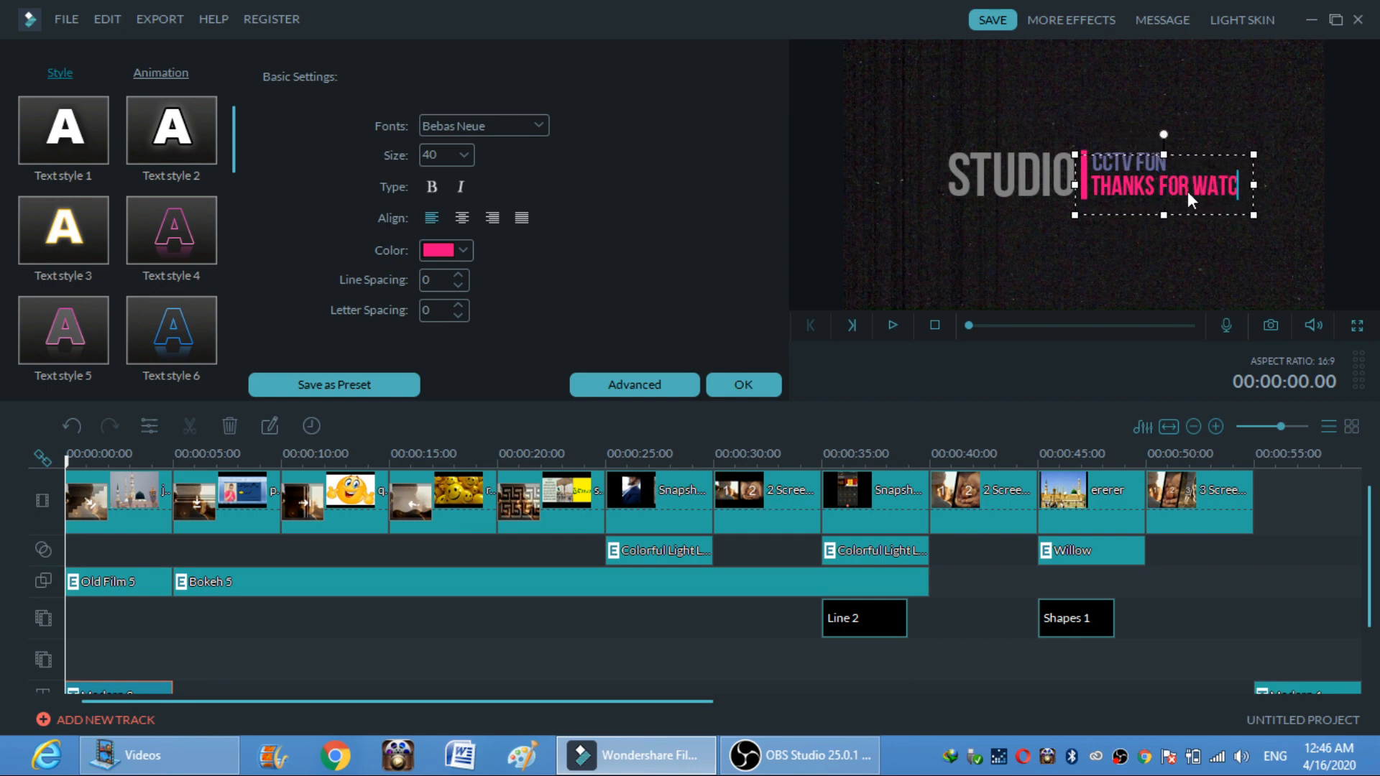
type("HING")
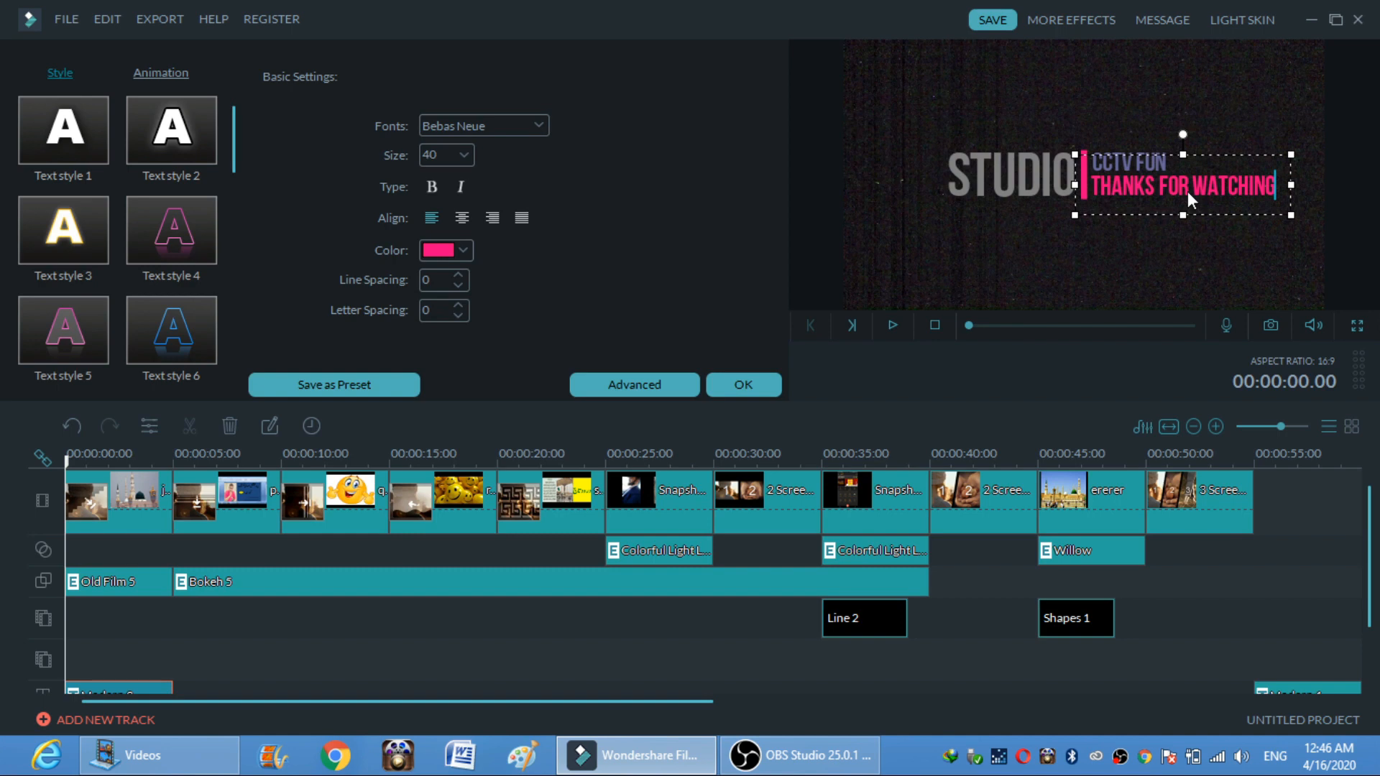
- Replace the large STUDIO text with the person's name and shift it left so it clears the pink bar
left_click(1062, 175)
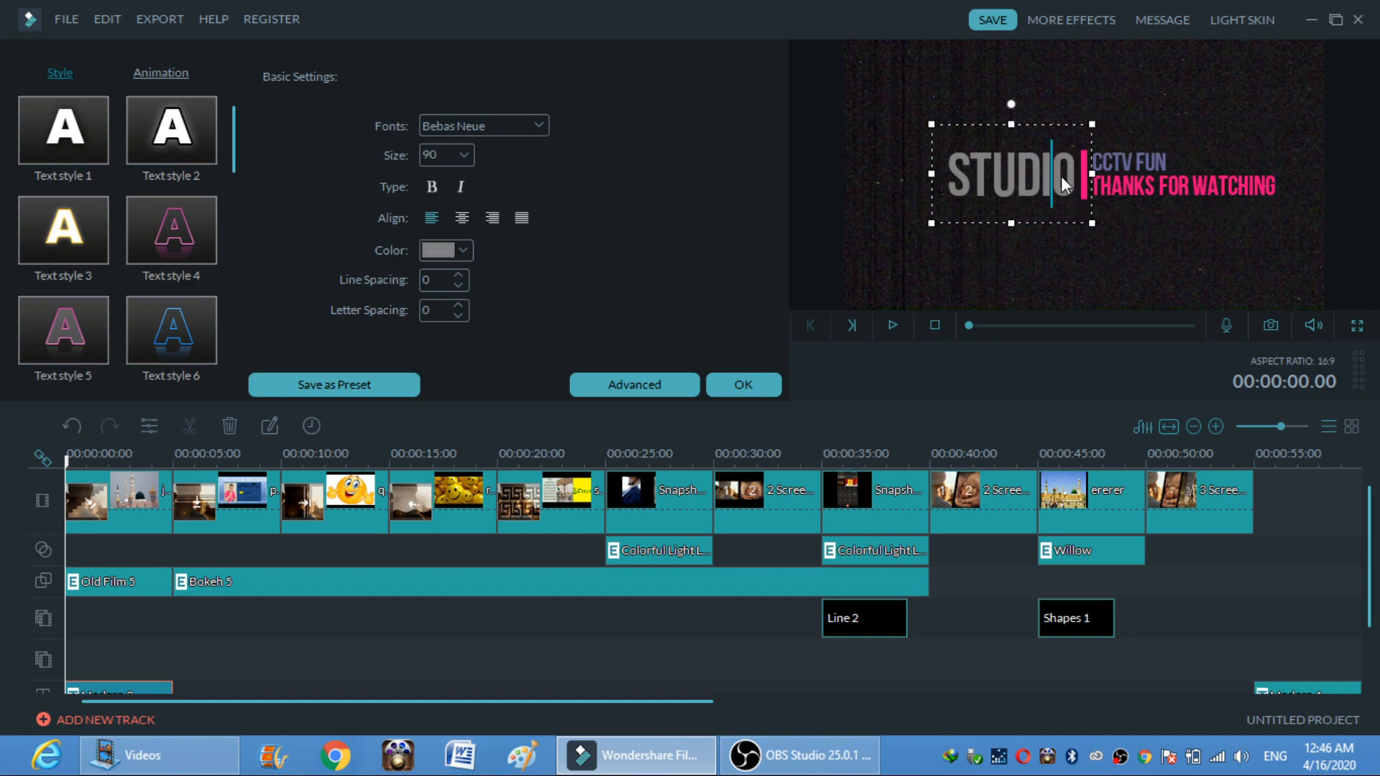
left_click(1073, 181)
key("BackSpace")
key("BackSpace")
key("BackSpace")
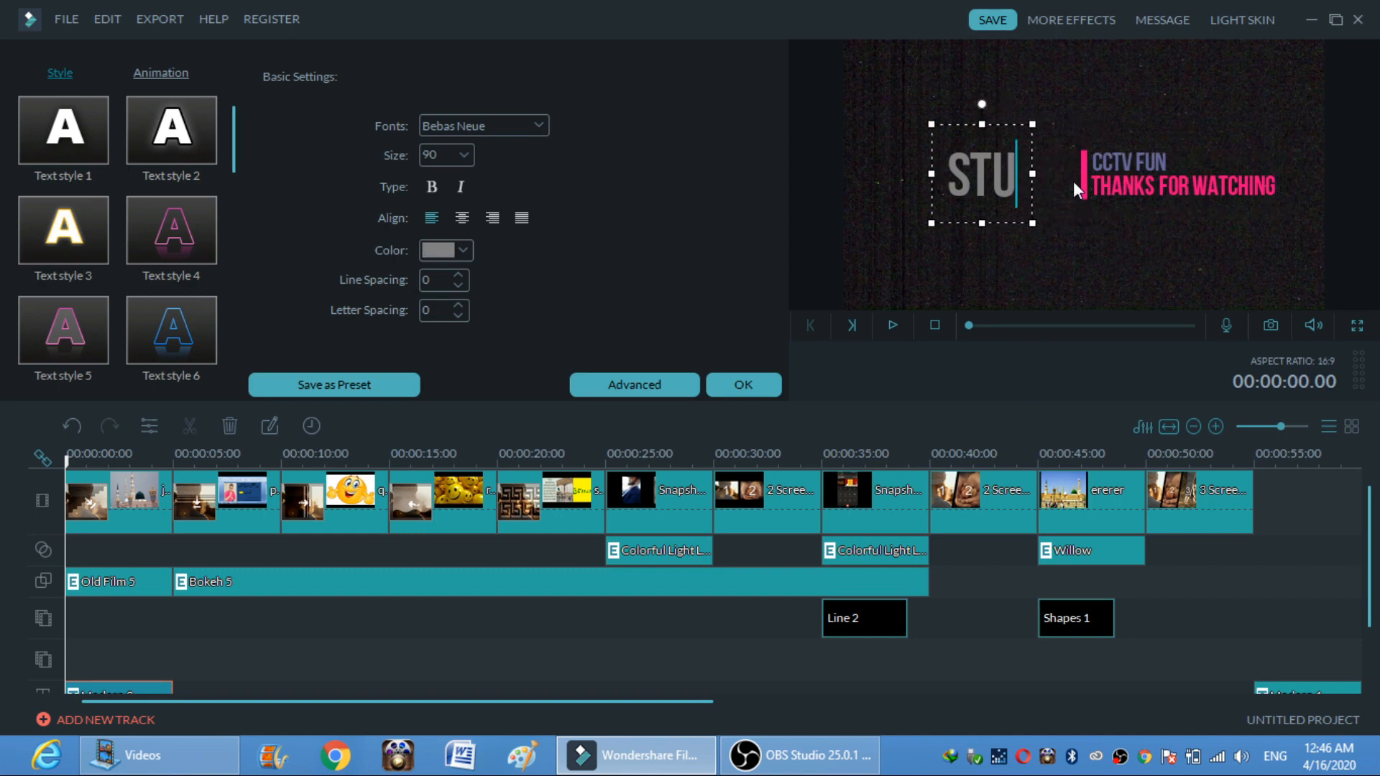
key("BackSpace")
key("BackSpace")
key("BackSpace")
type("HU")
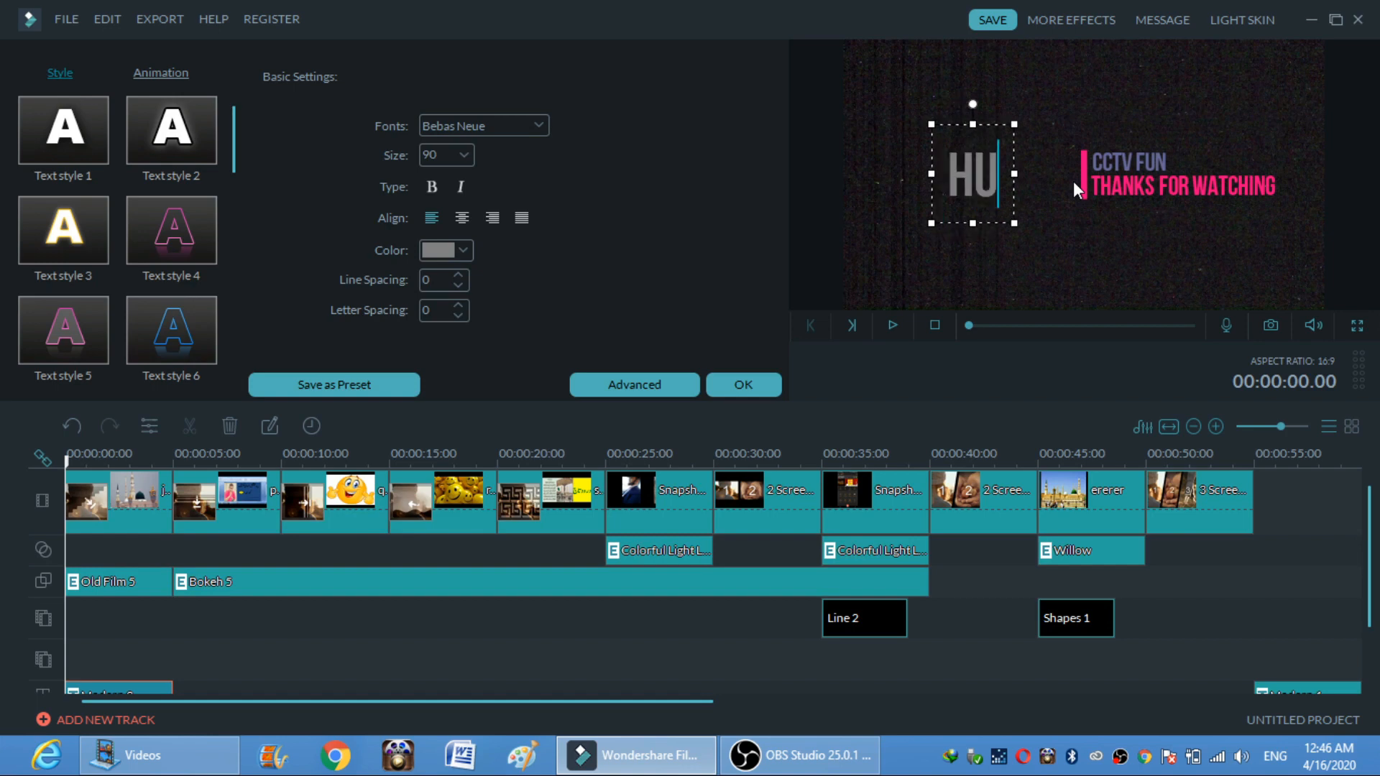
type("SSAIN")
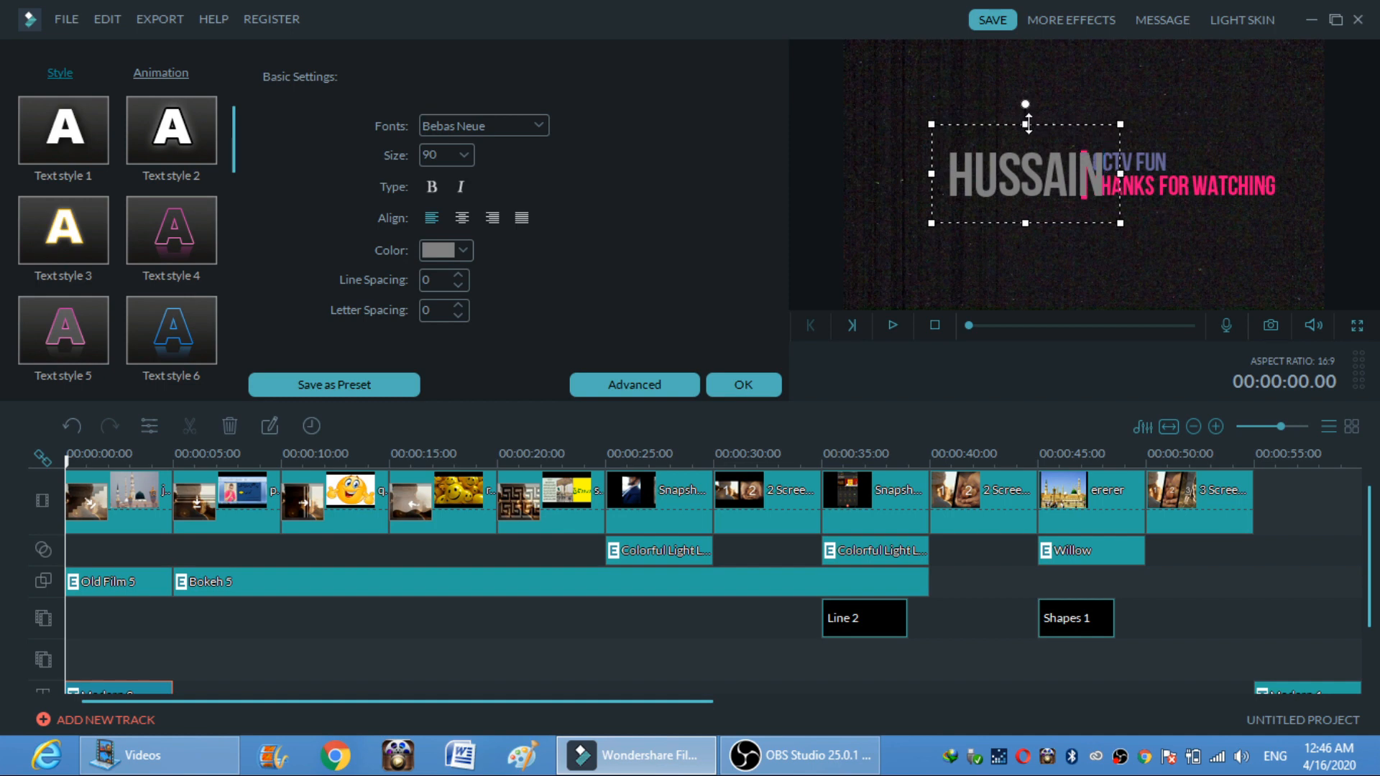
left_click_drag(1026, 117, 1005, 115)
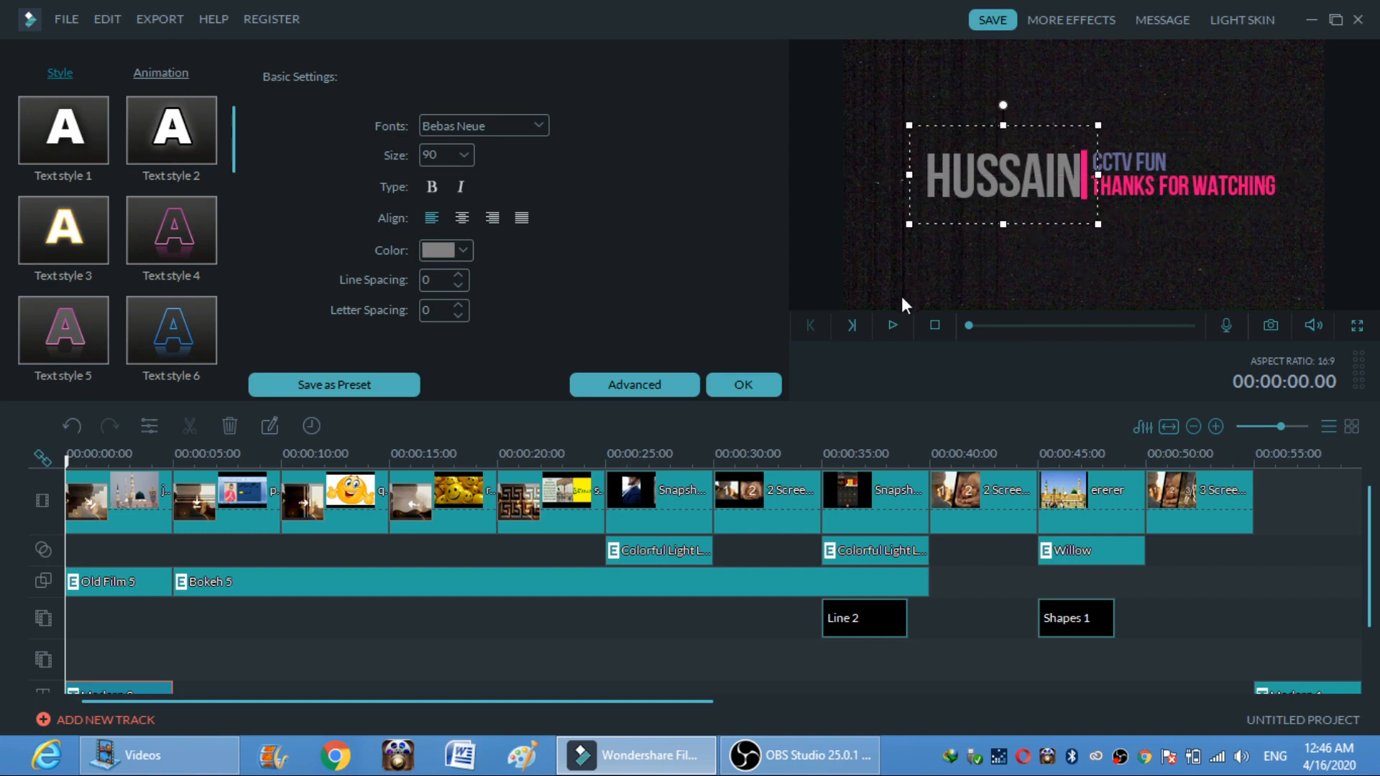
- Play back the customized Modern 2 title in the preview and finish its text editing
left_click(891, 324)
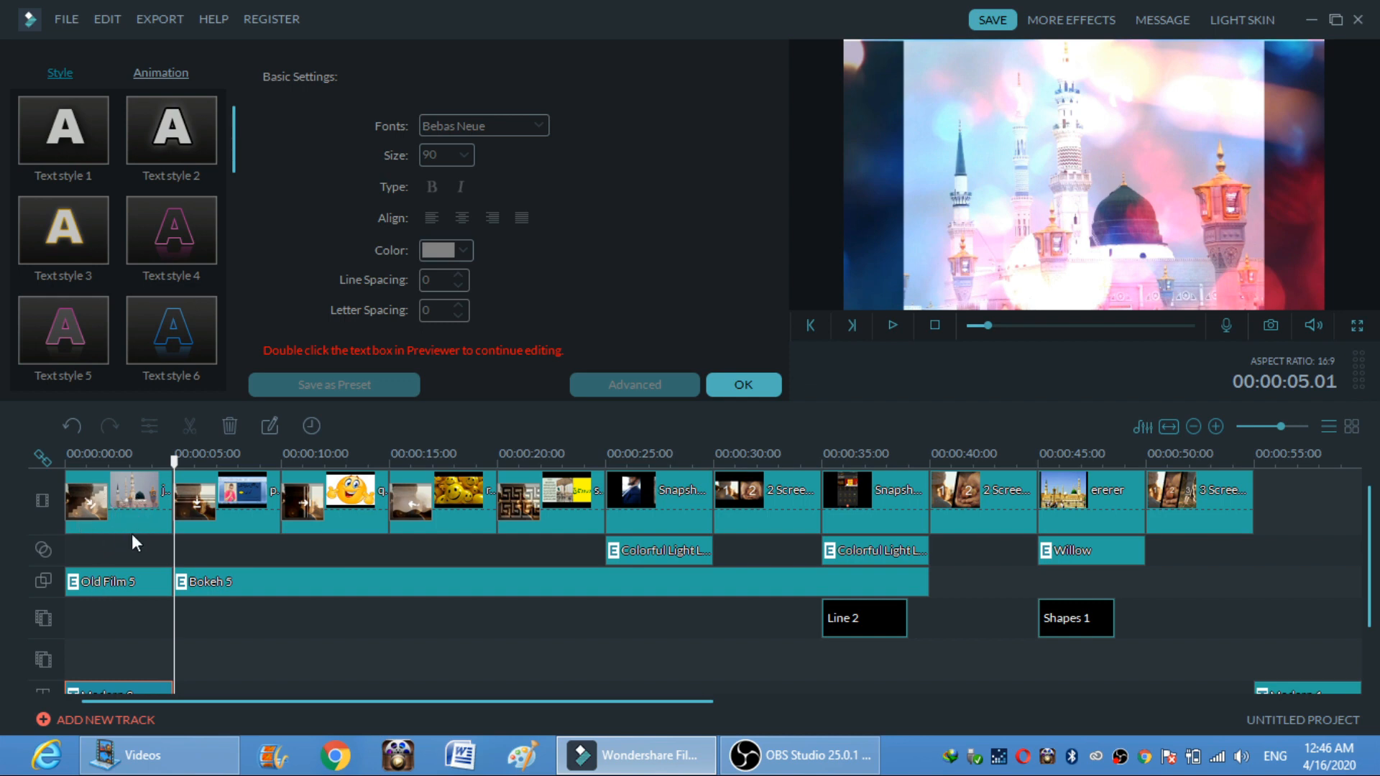
double_click(136, 688)
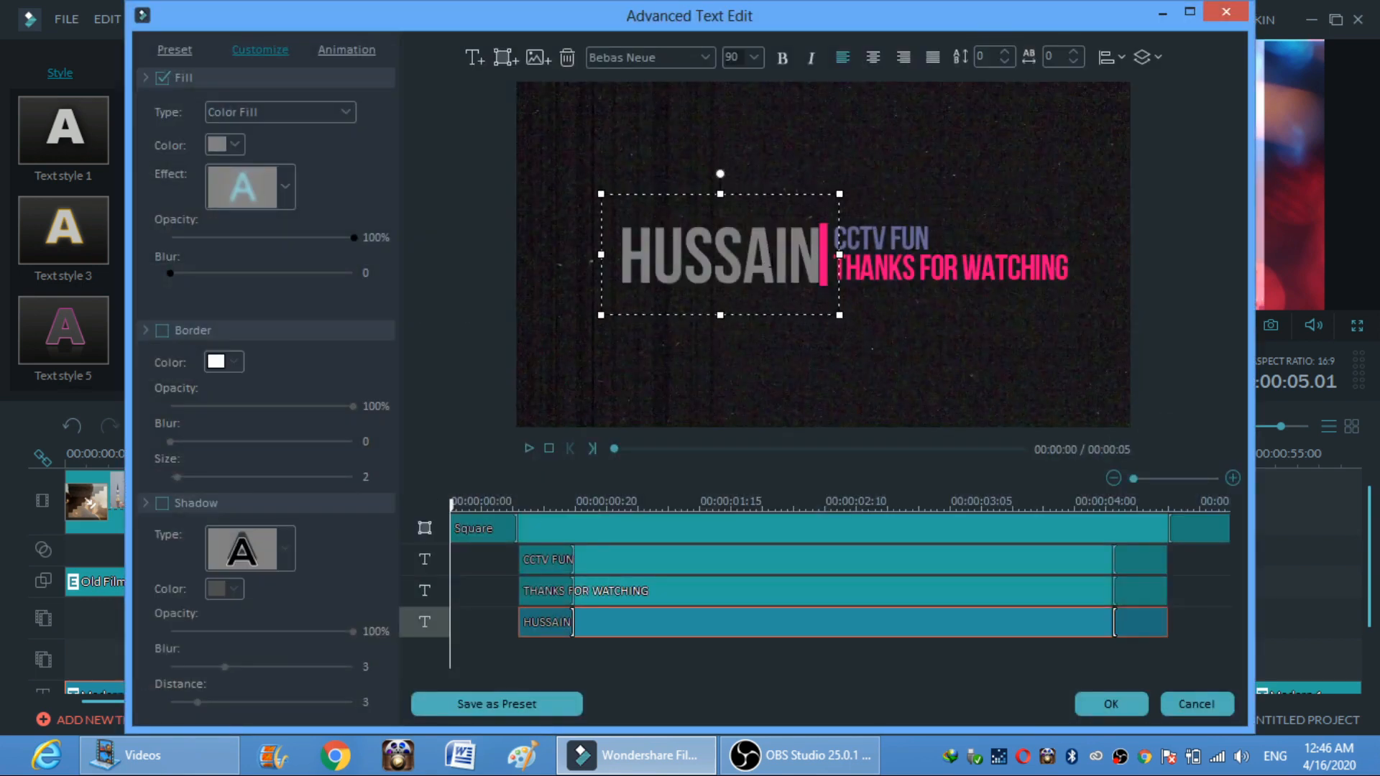
left_click(1233, 12)
left_click(757, 379)
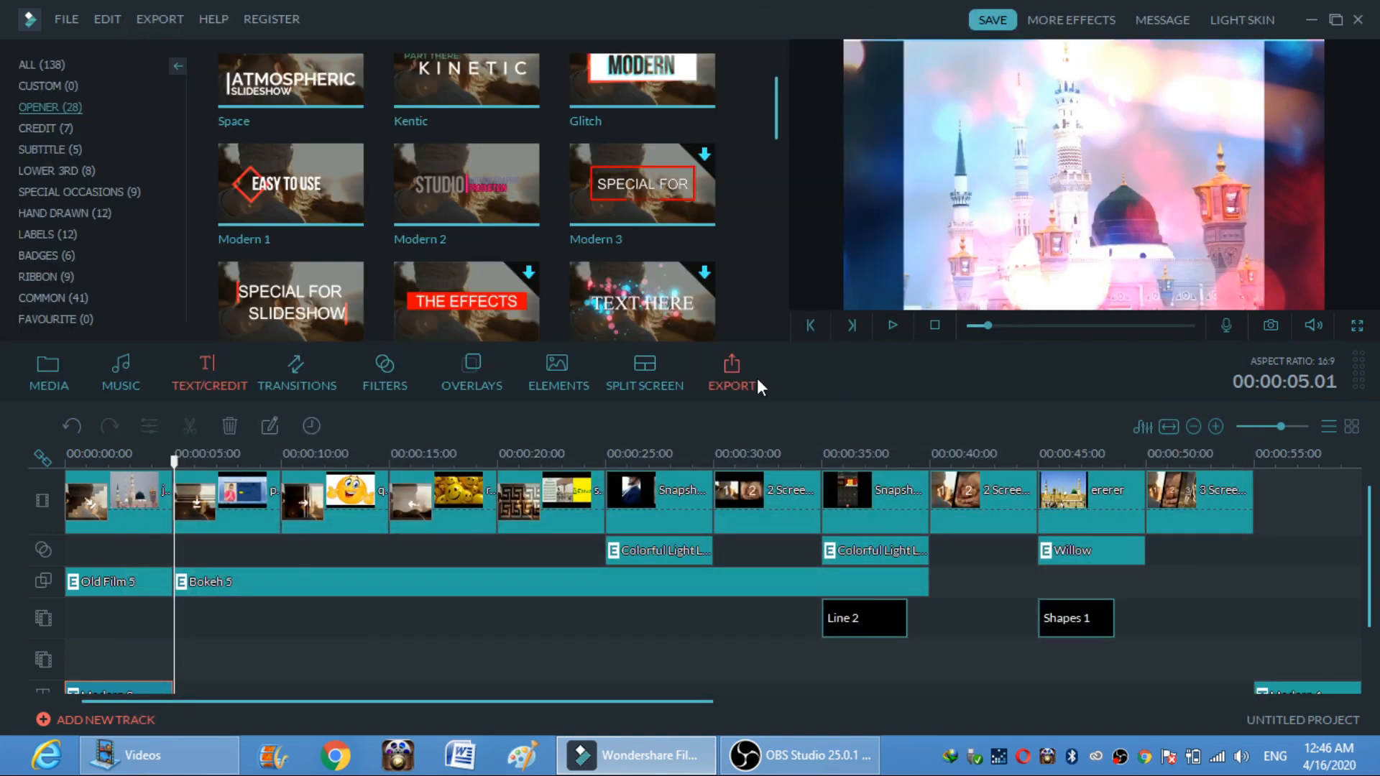
- Try a yellow fill on the large name text in the Modern 2 title's advanced editor and discard the changes
double_click(142, 688)
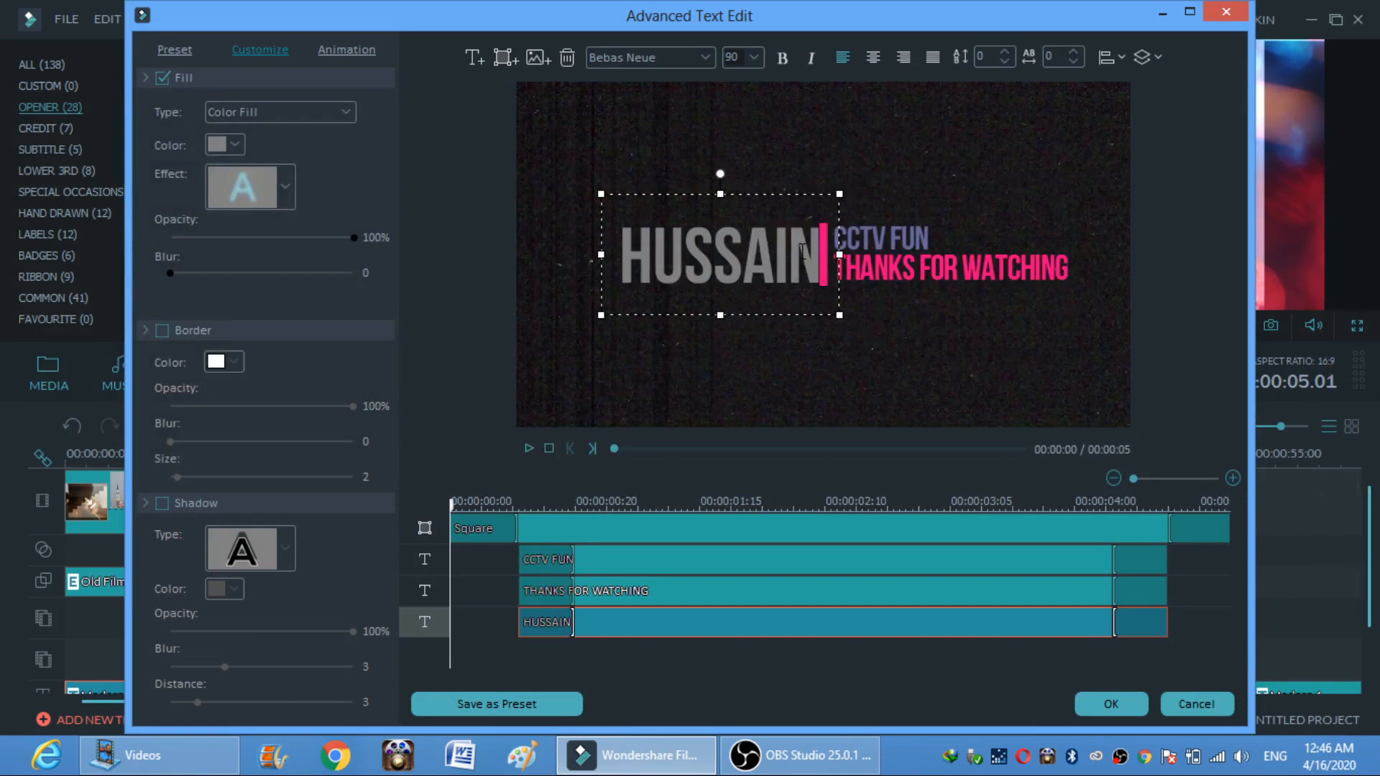
left_click(894, 258)
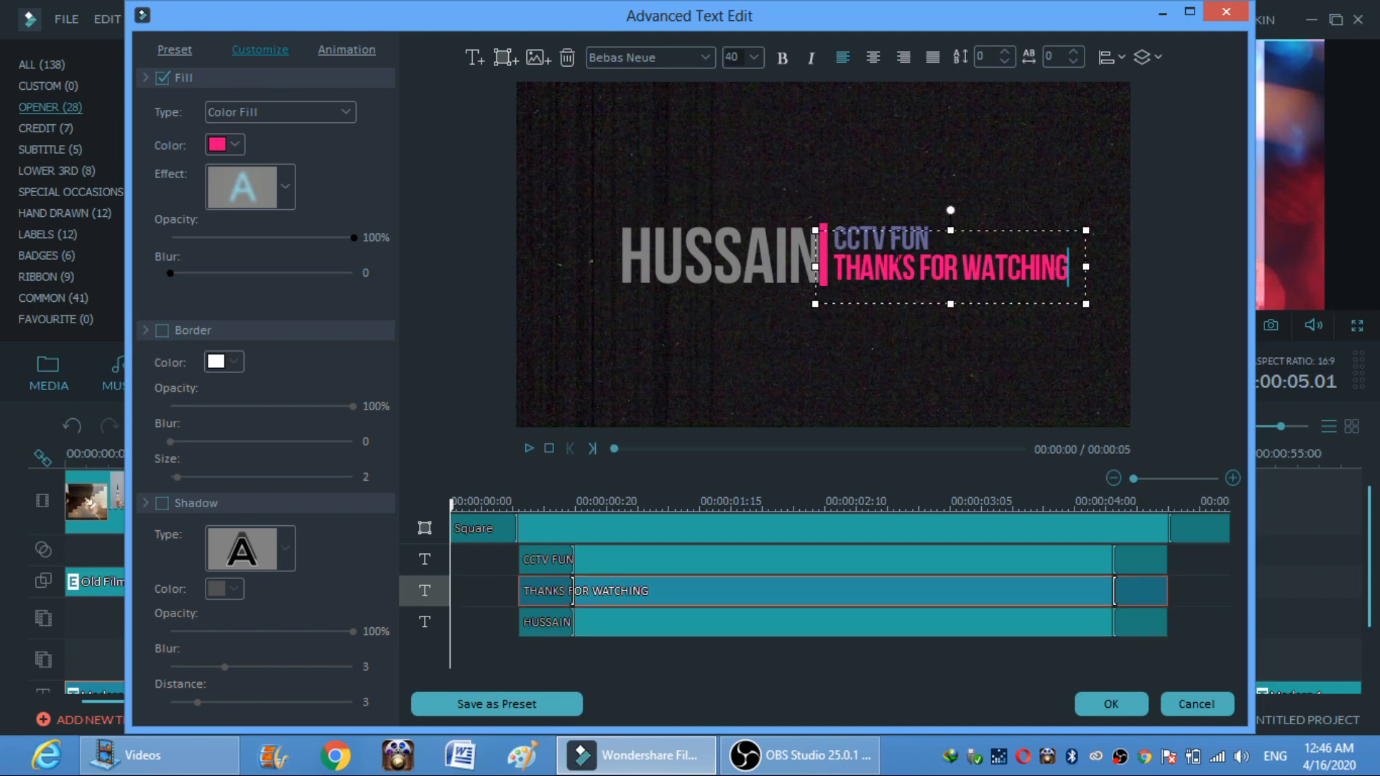
left_click(684, 257)
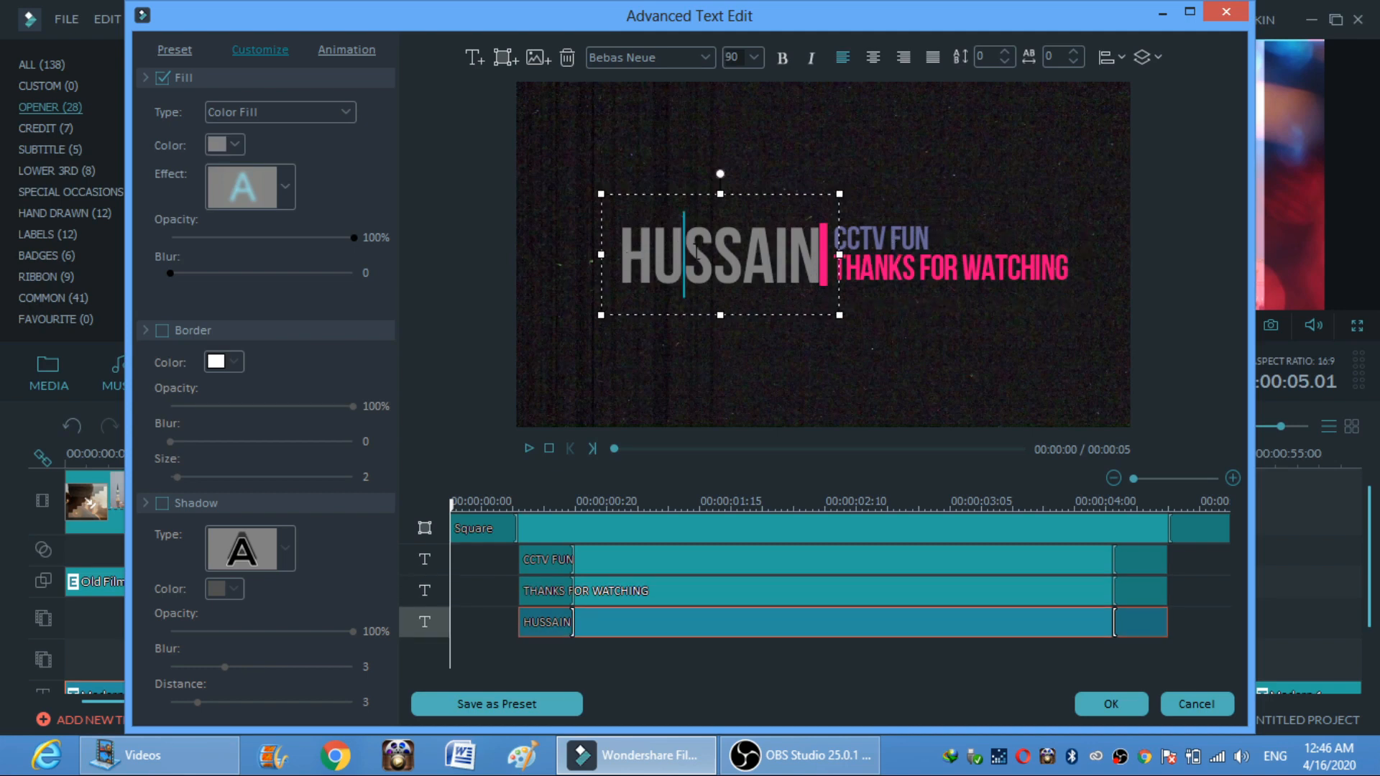
left_click(814, 256)
left_click_drag(753, 260, 622, 256)
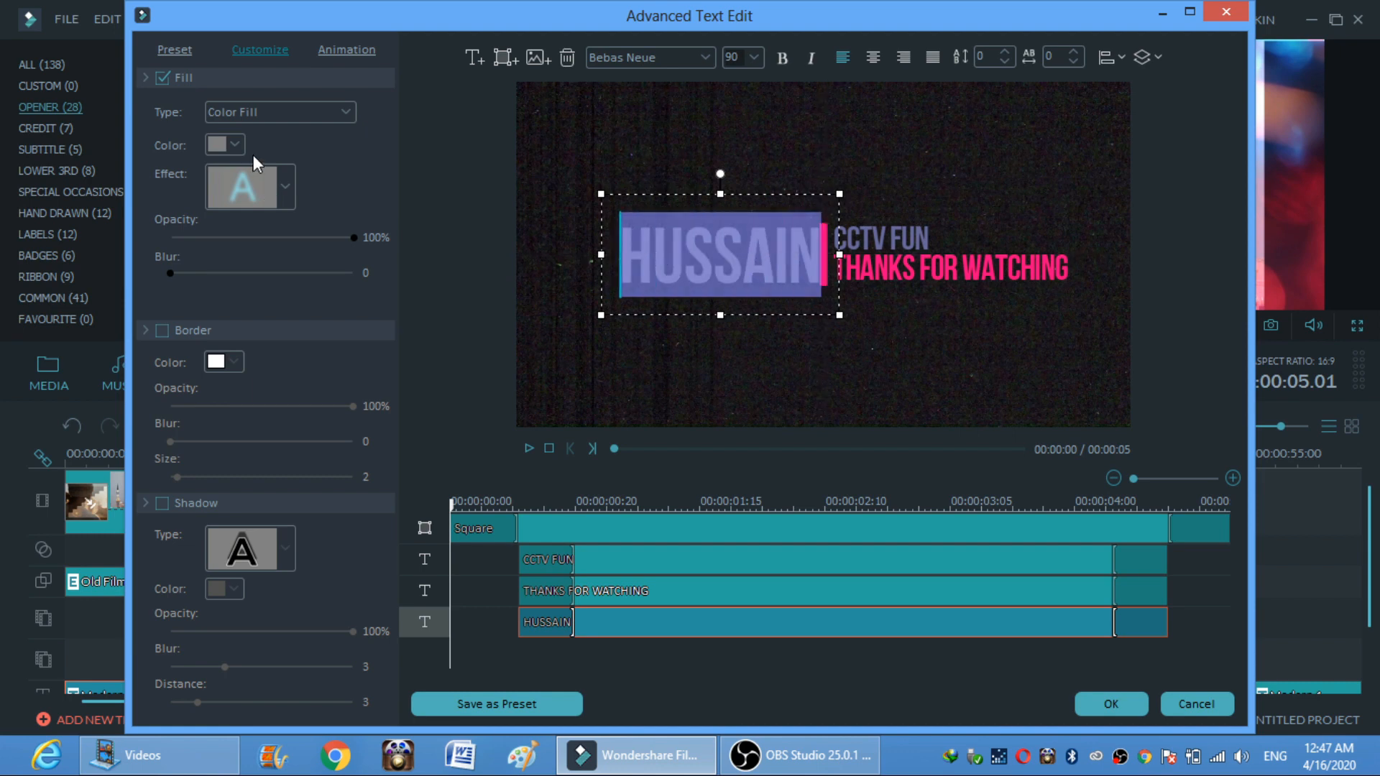
left_click(234, 146)
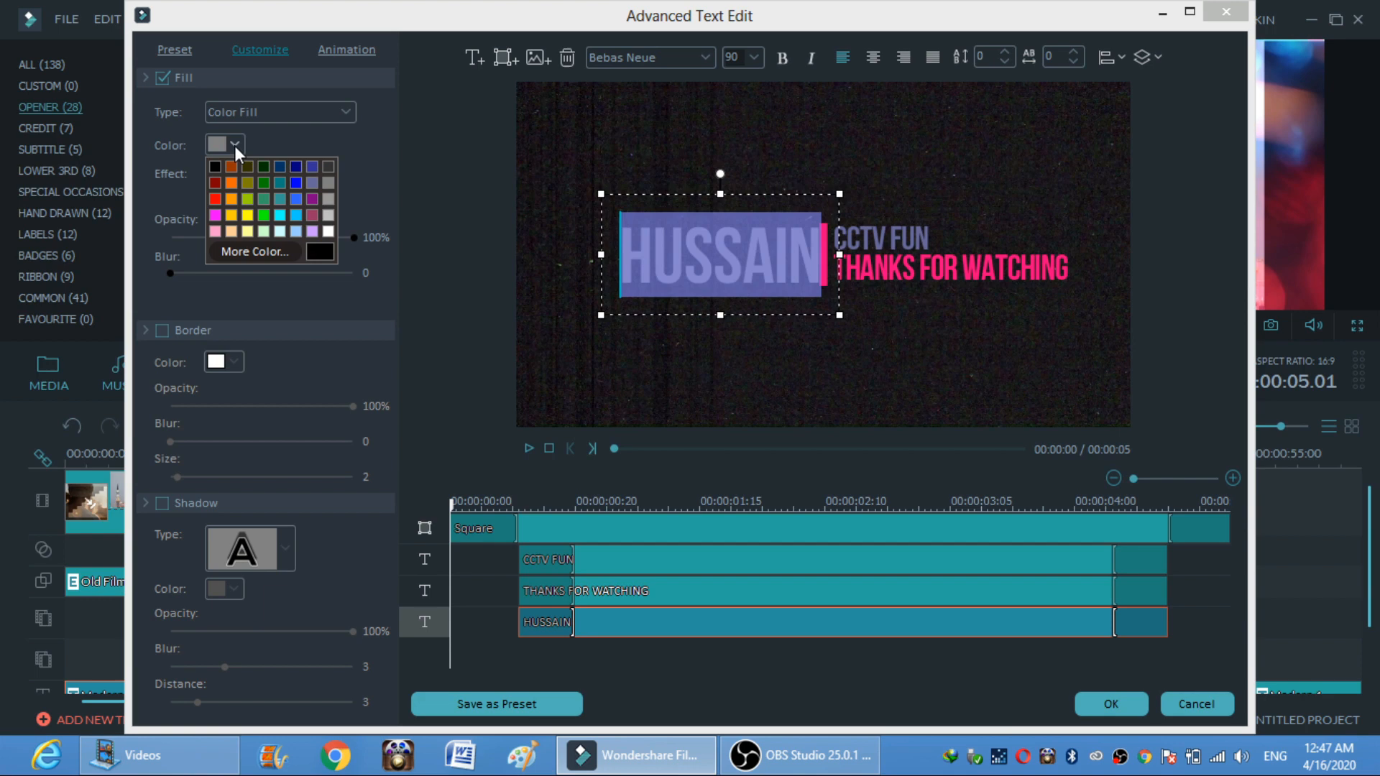
left_click(249, 216)
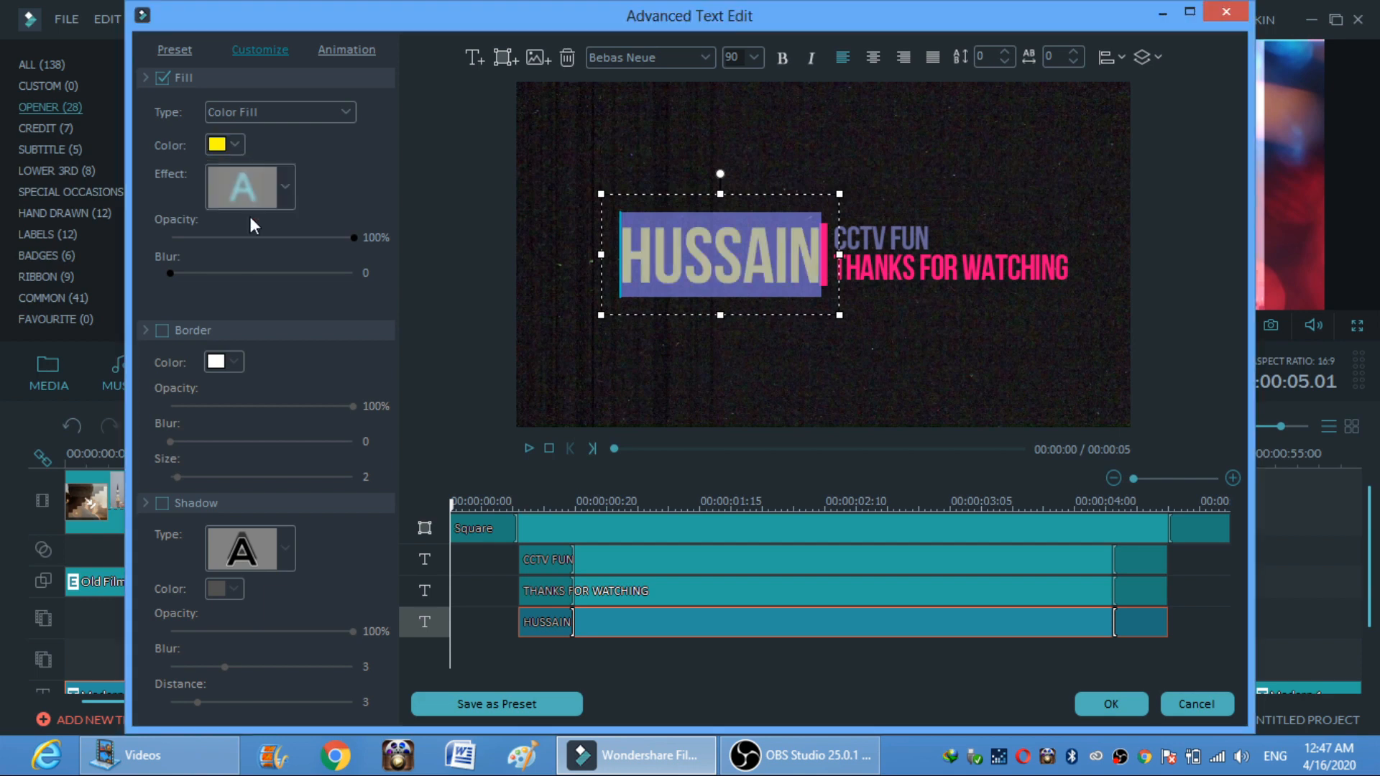
left_click(735, 342)
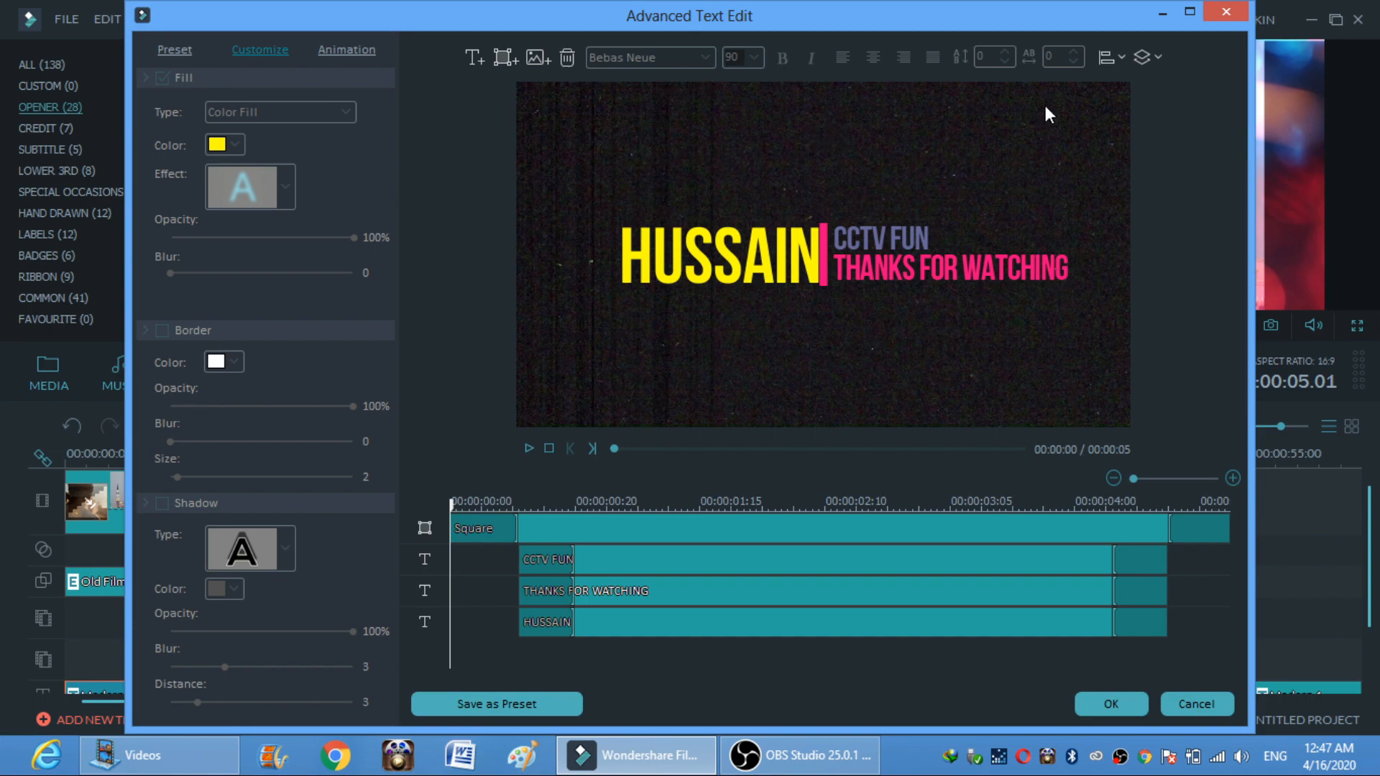
left_click(1236, 13)
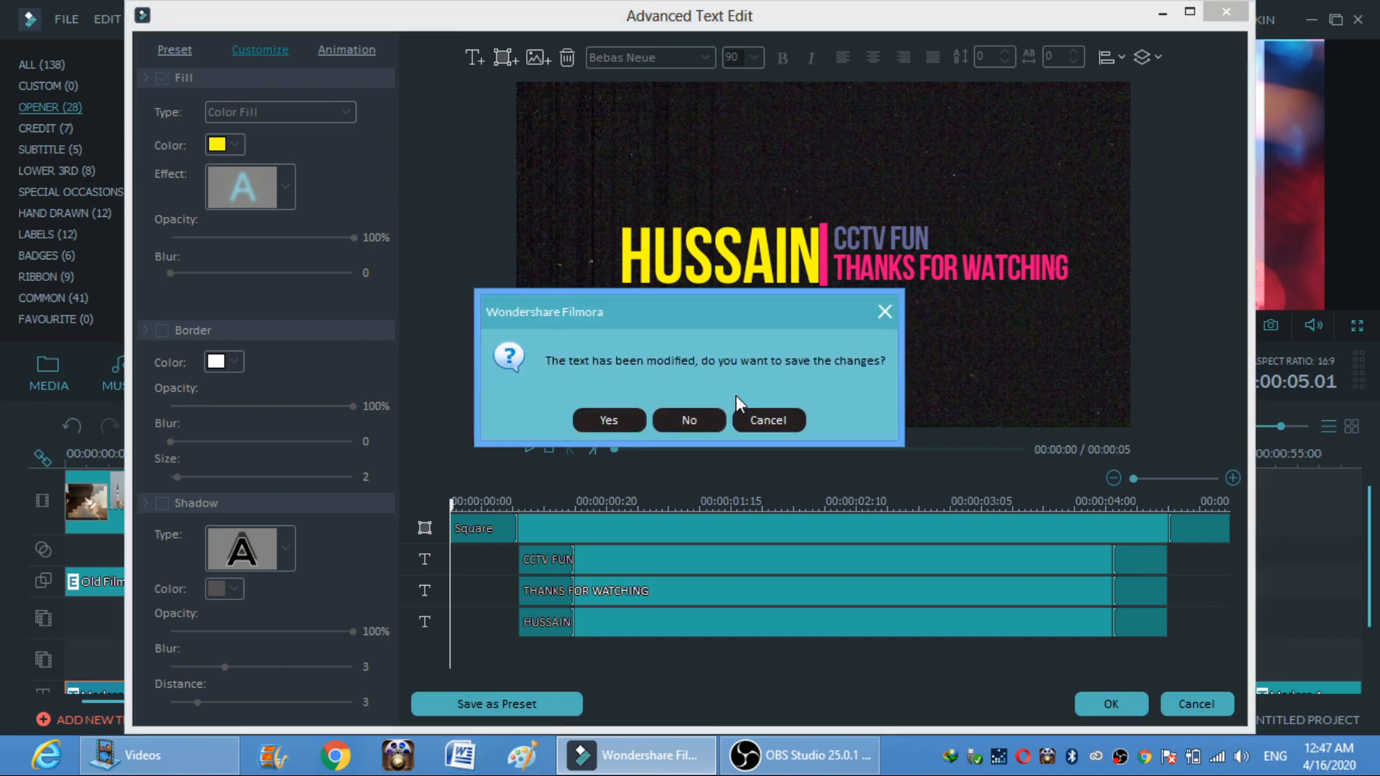
left_click(701, 419)
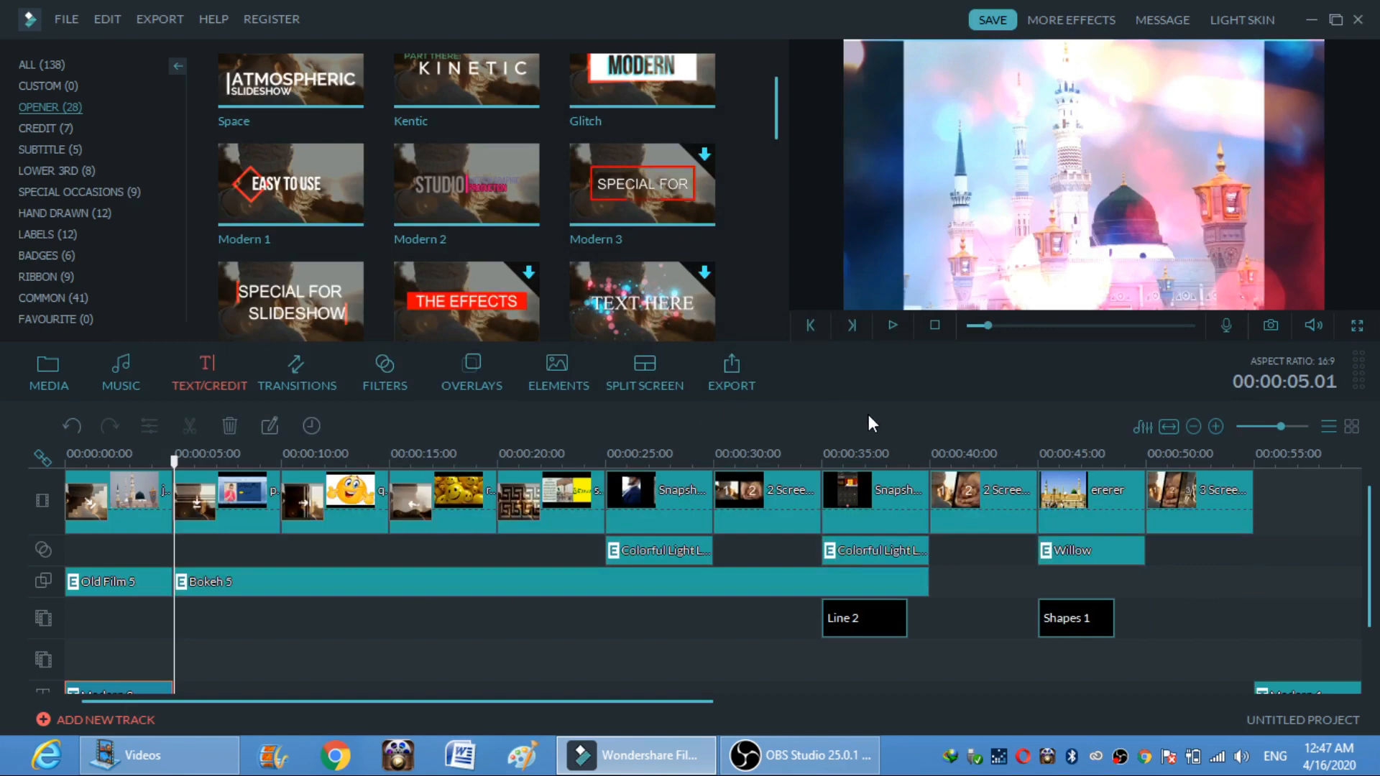